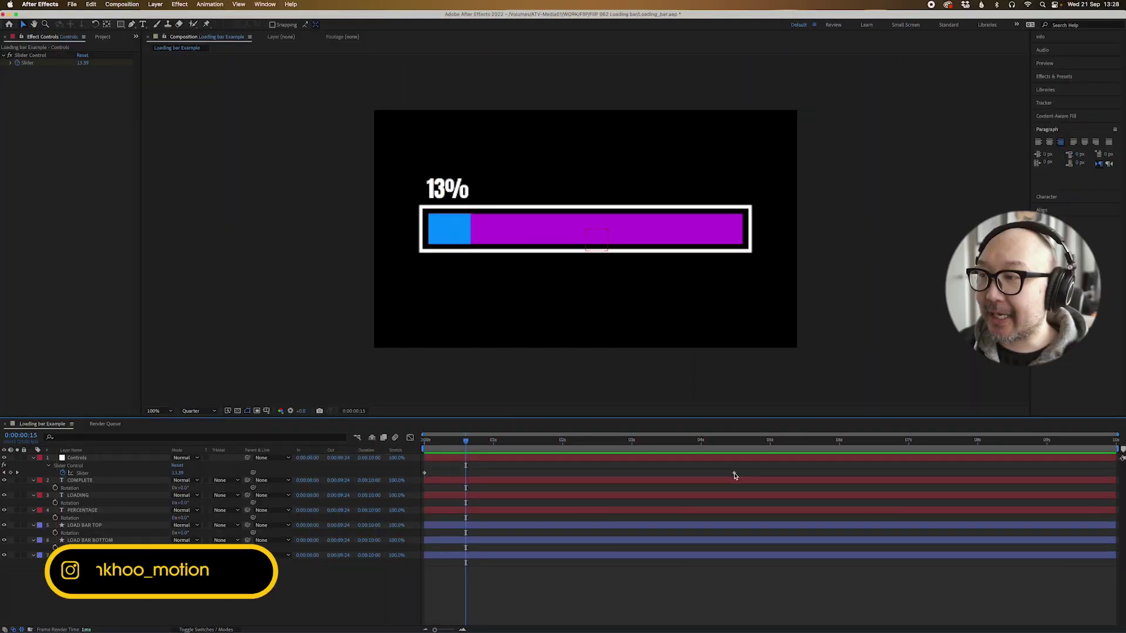
# Try the Slider keyframe at about 1.6 s and then 3.5 s, previewing the loading animation each time.
pyautogui.moveTo(734, 473); pyautogui.dragTo(531, 473)
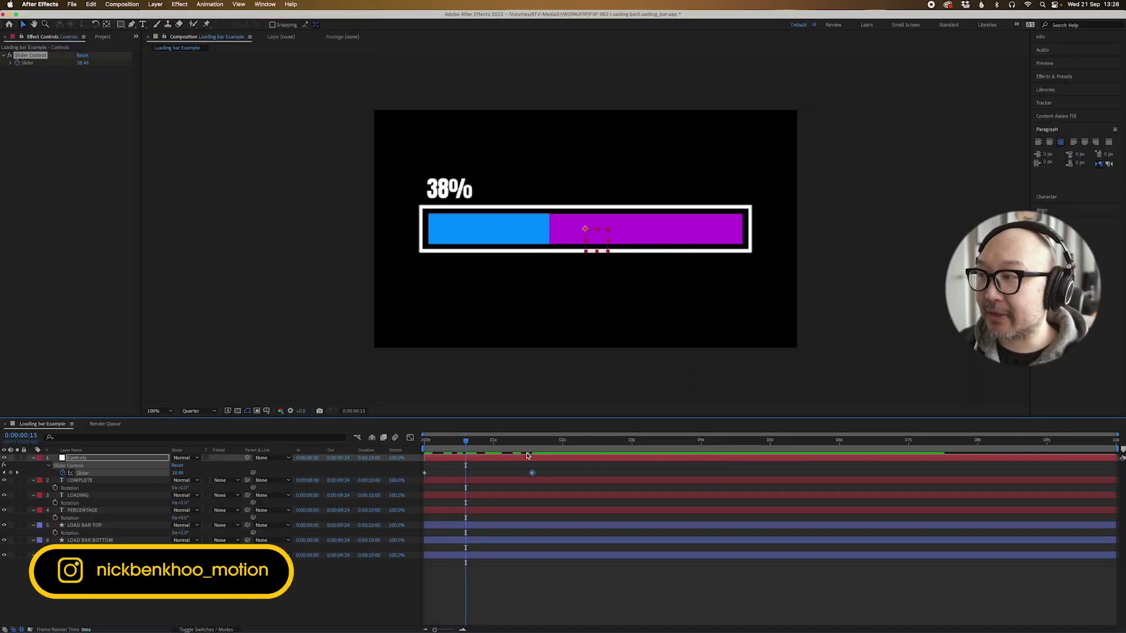
pyautogui.press('Home')
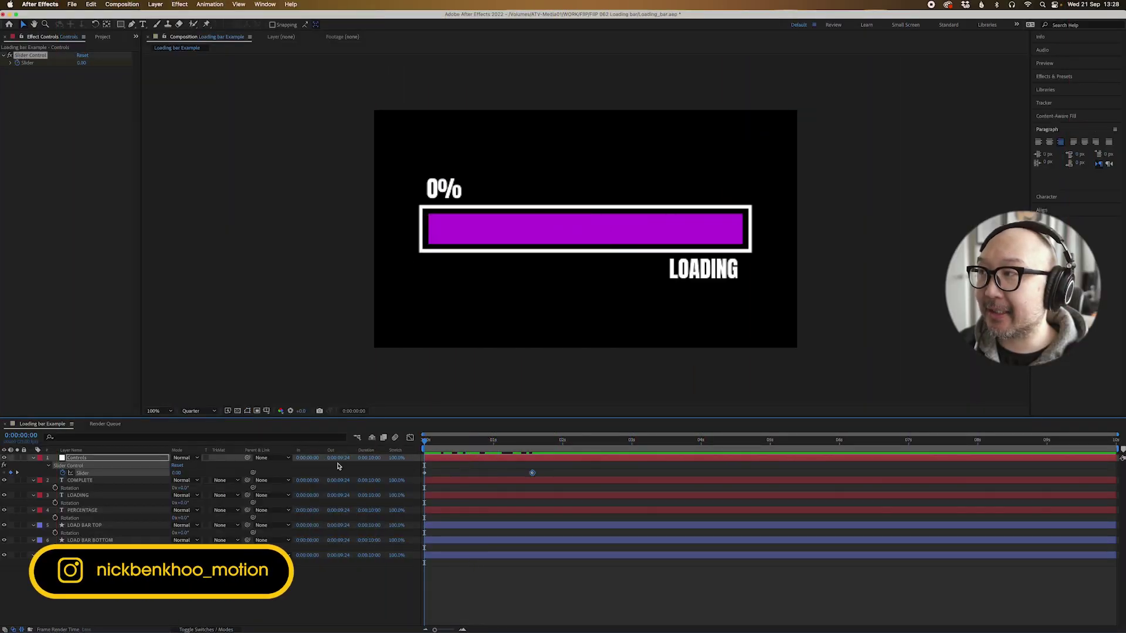
pyautogui.press('space')
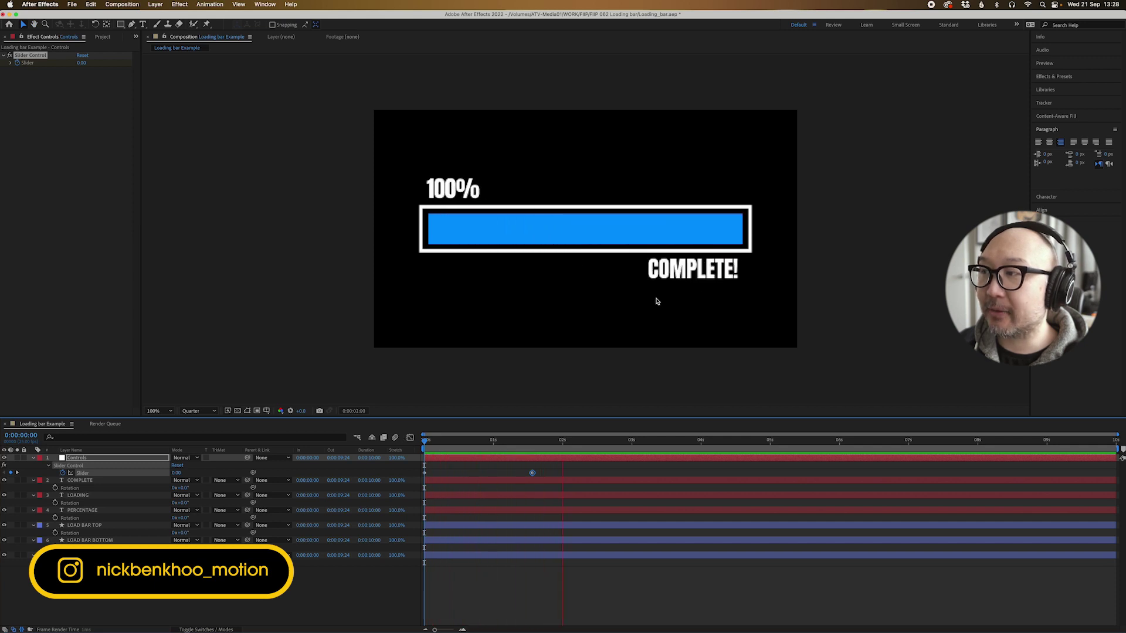
pyautogui.moveTo(533, 473); pyautogui.dragTo(665, 473)
pyautogui.press('Home')
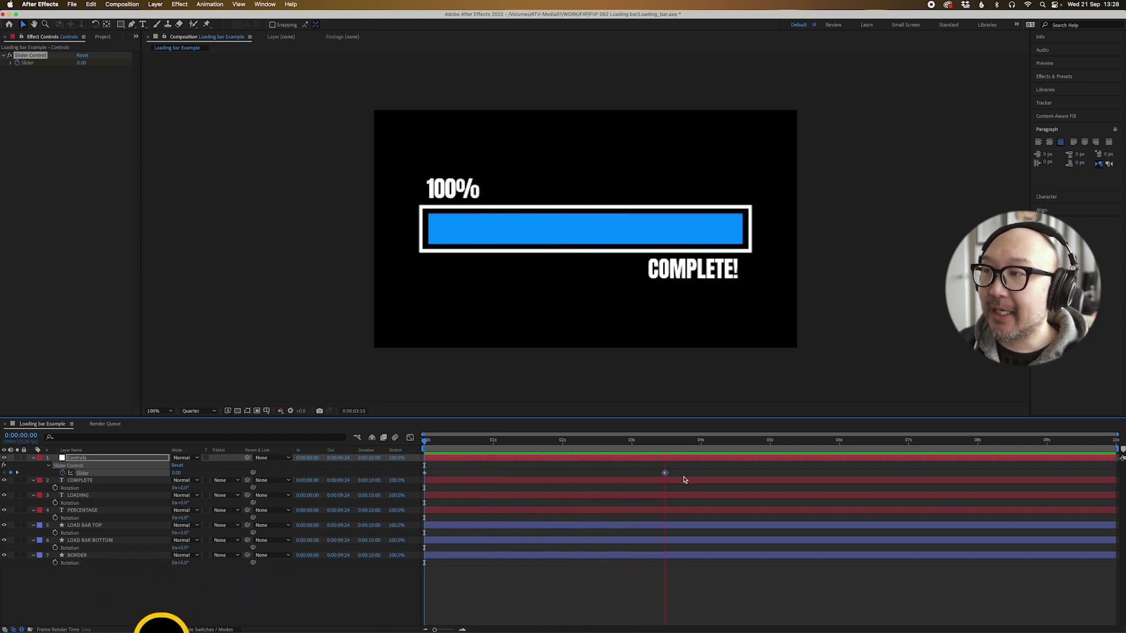
pyautogui.press('space')
# Move the Slider keyframe to about 6 s, preview it, and show the project items list.
pyautogui.moveTo(666, 474); pyautogui.dragTo(836, 473)
pyautogui.press('space')
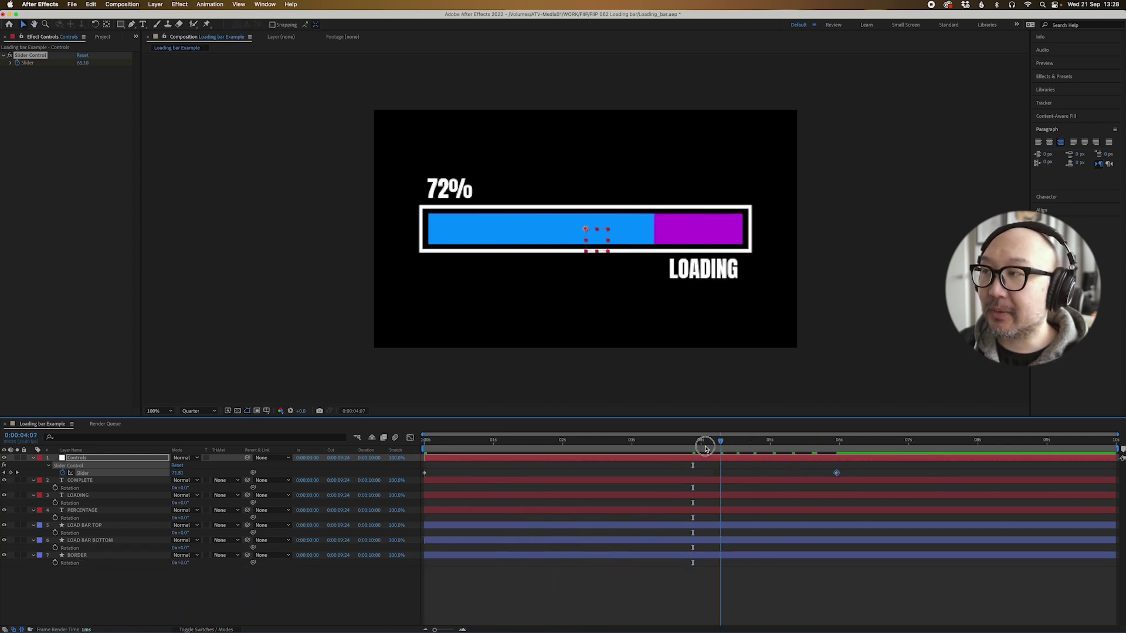
pyautogui.press('Home')
pyautogui.press('space')
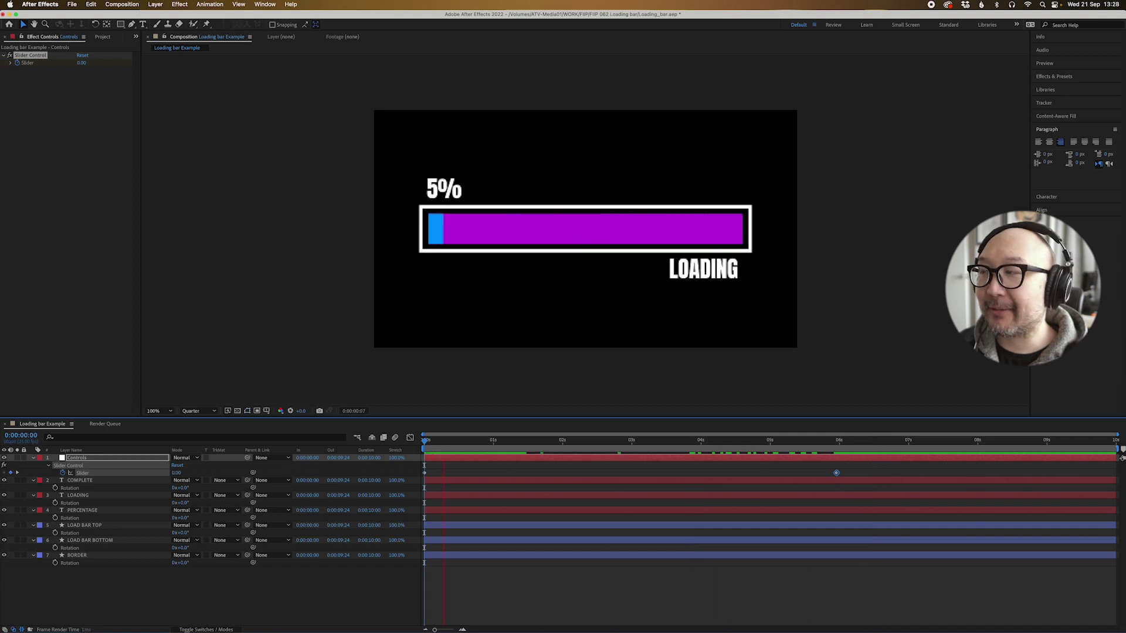
pyautogui.click(72, 368)
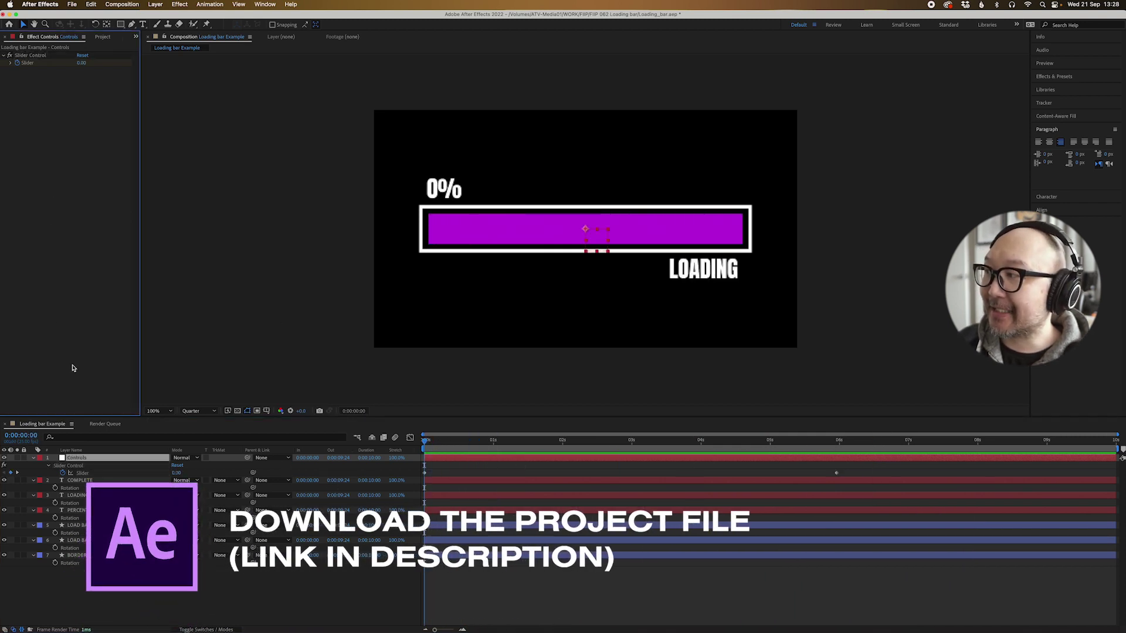
pyautogui.click(114, 36)
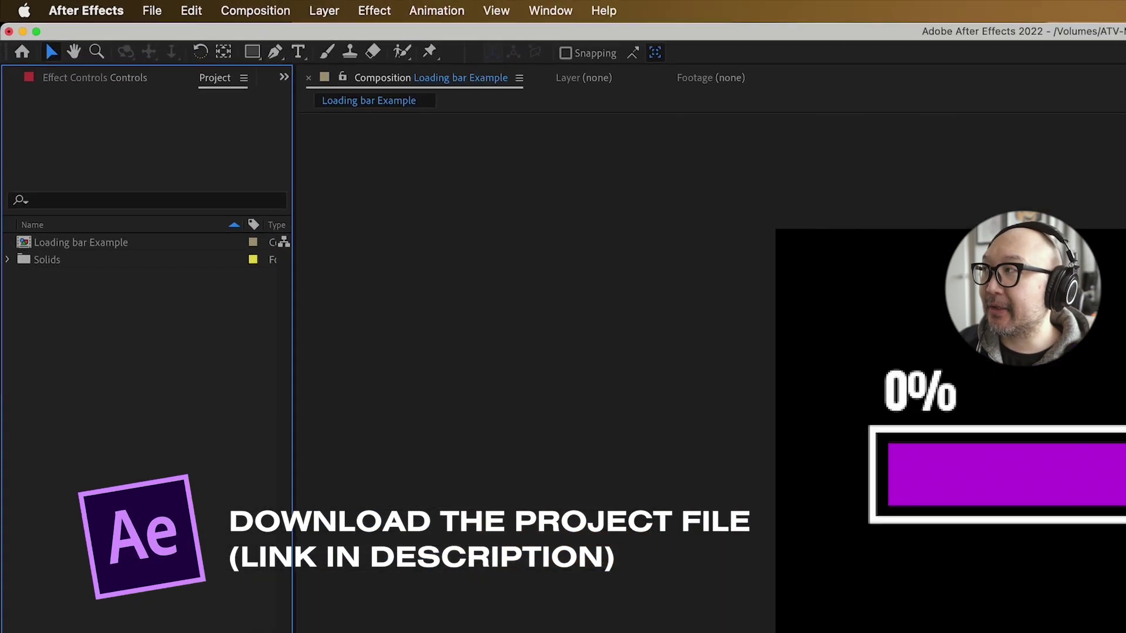
# Create a new HDTV 1080 25 fps, 10-second composition named Loading bar.
pyautogui.click(252, 11)
pyautogui.click(264, 37)
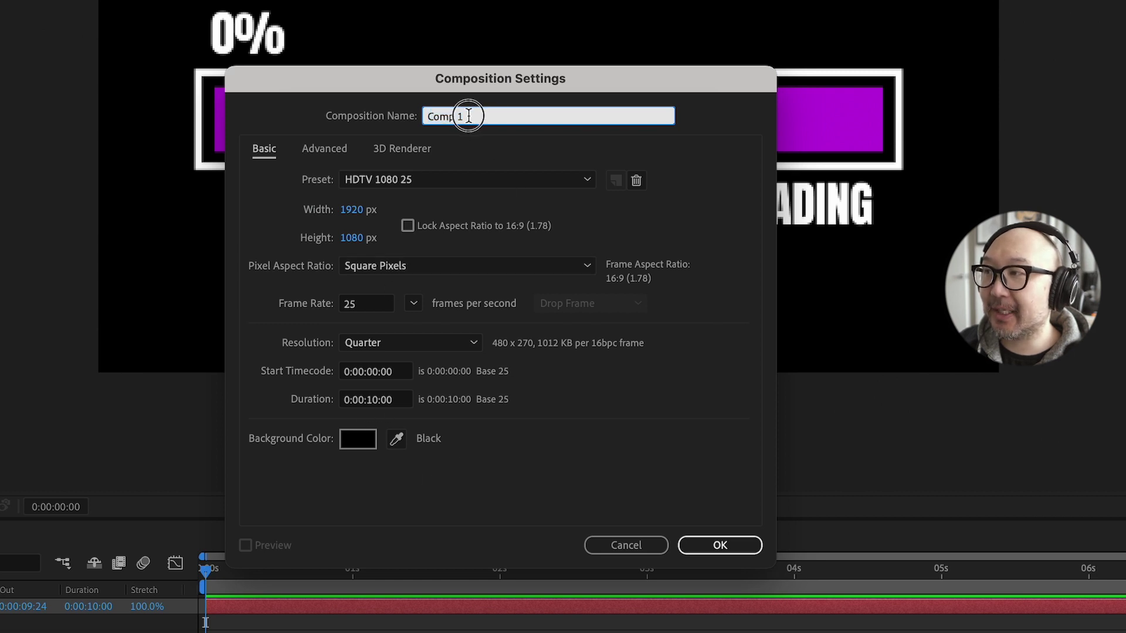
pyautogui.write('Loading bar')
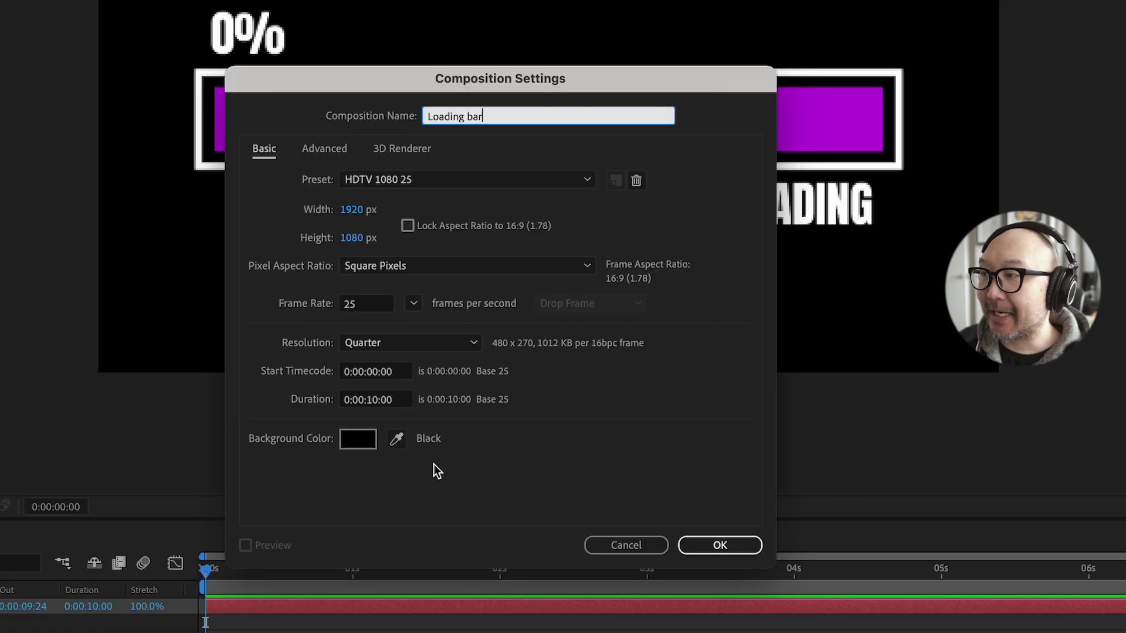
pyautogui.click(732, 547)
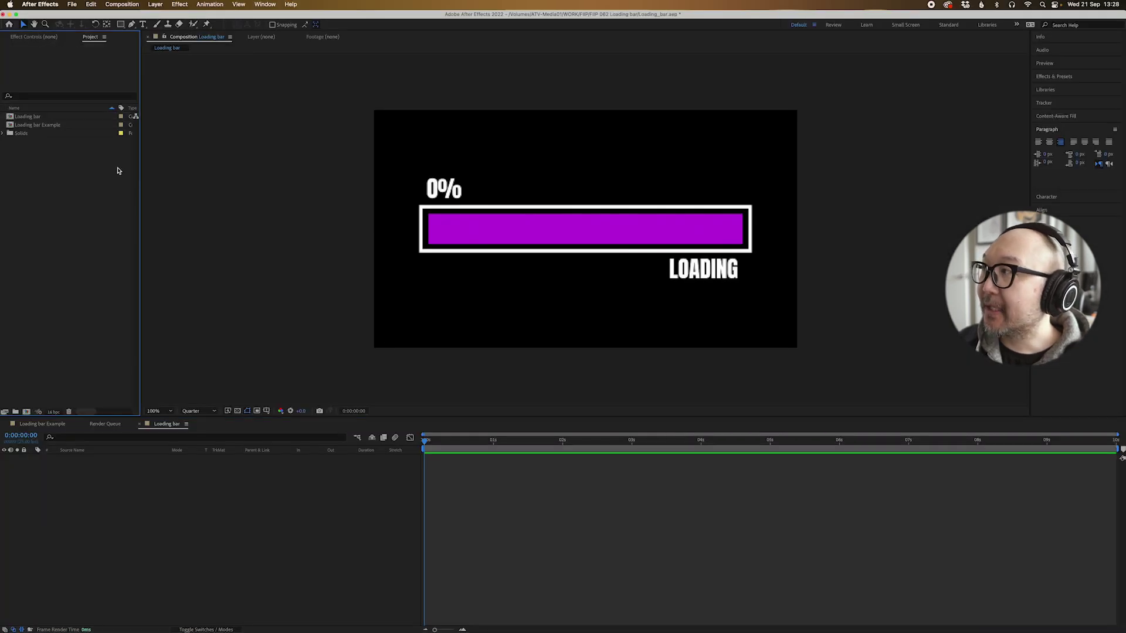
# Draw a rectangle with no fill and a solid white stroke, then thin its outline.
pyautogui.click(120, 25)
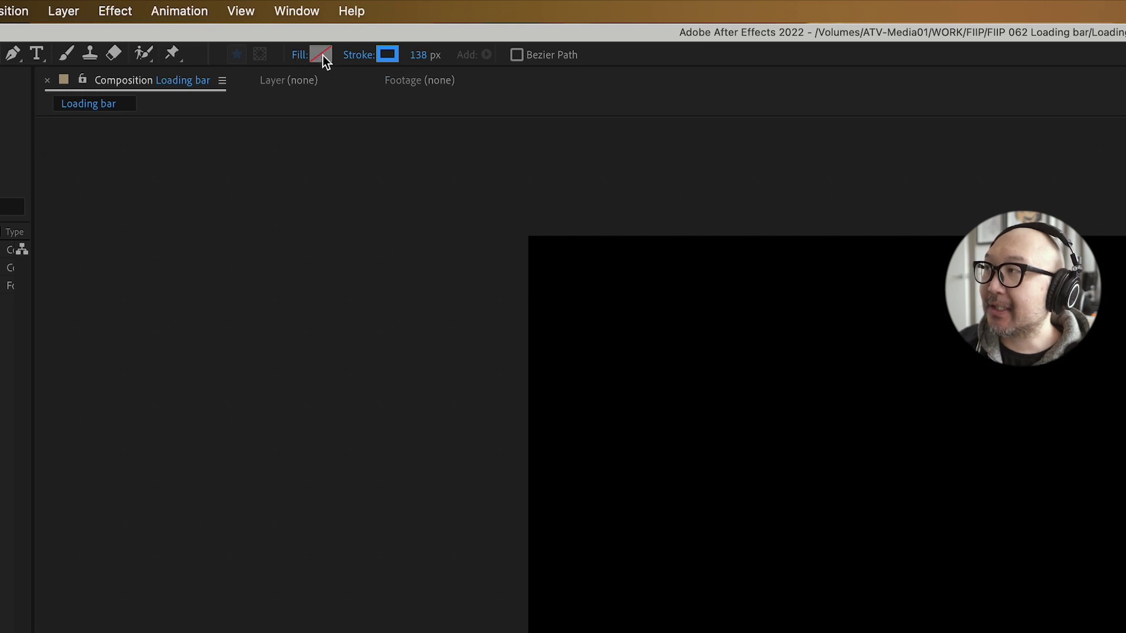
pyautogui.click(299, 57)
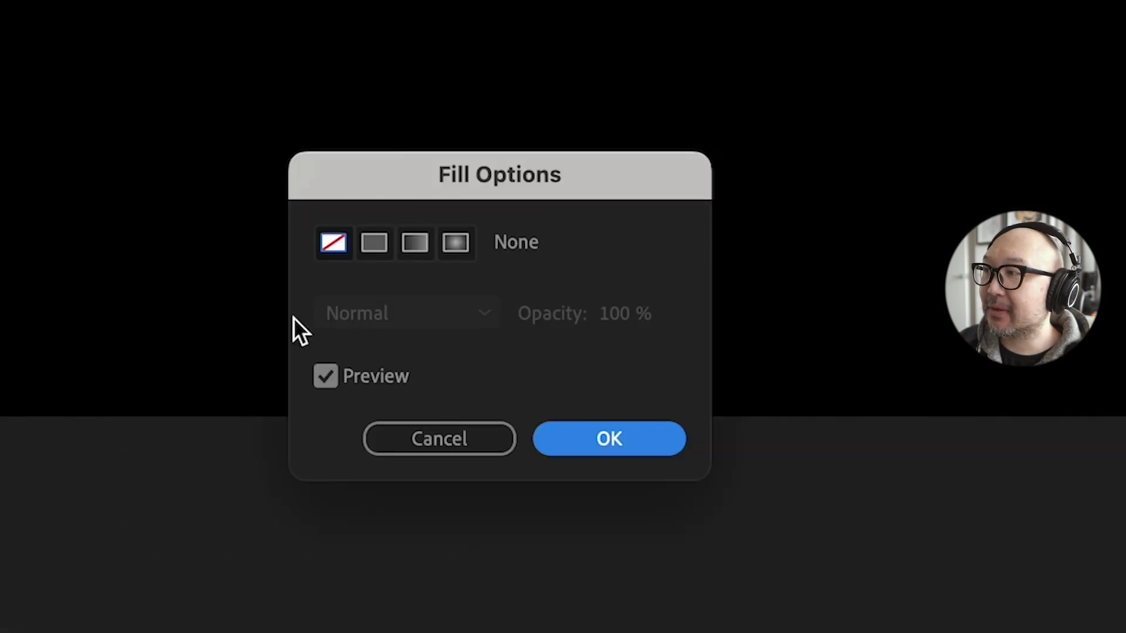
pyautogui.click(546, 434)
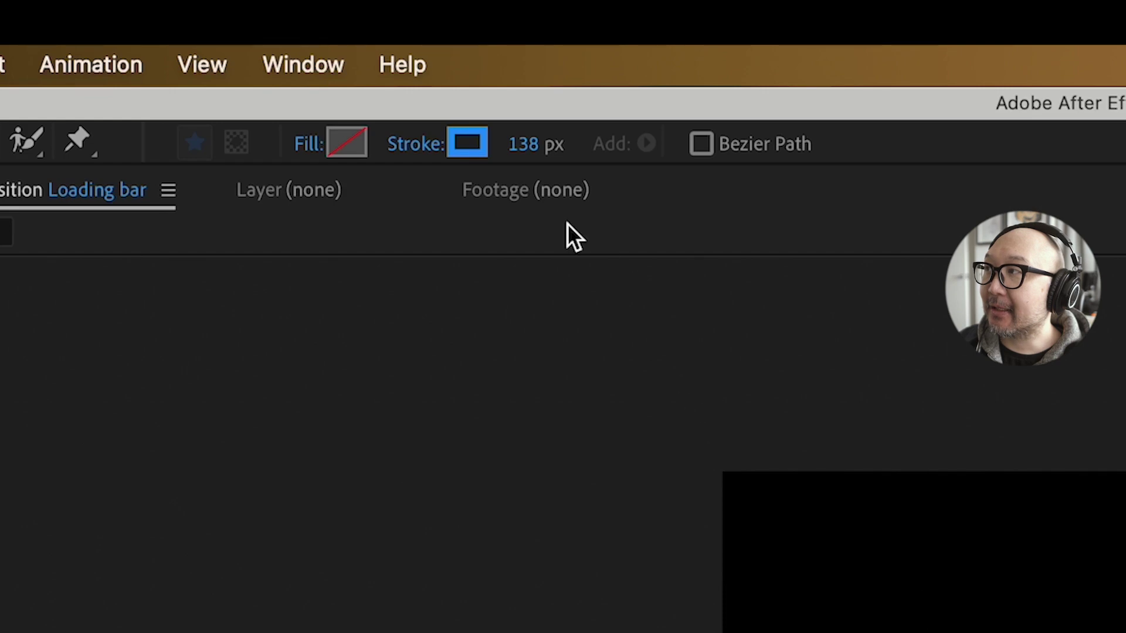
pyautogui.click(409, 140)
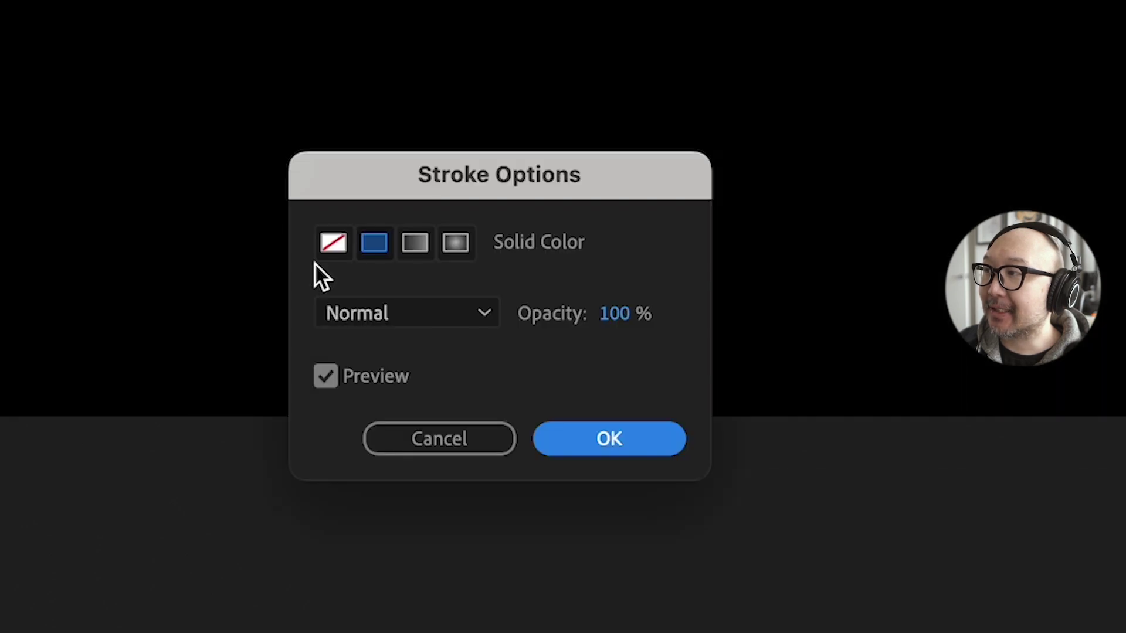
pyautogui.click(373, 244)
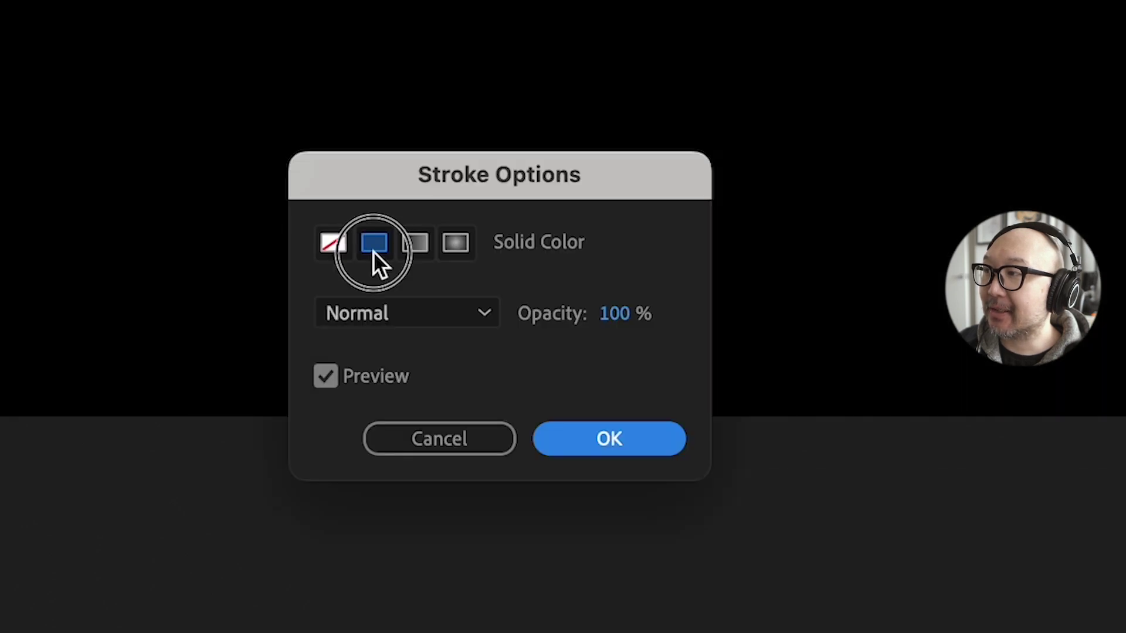
pyautogui.click(565, 438)
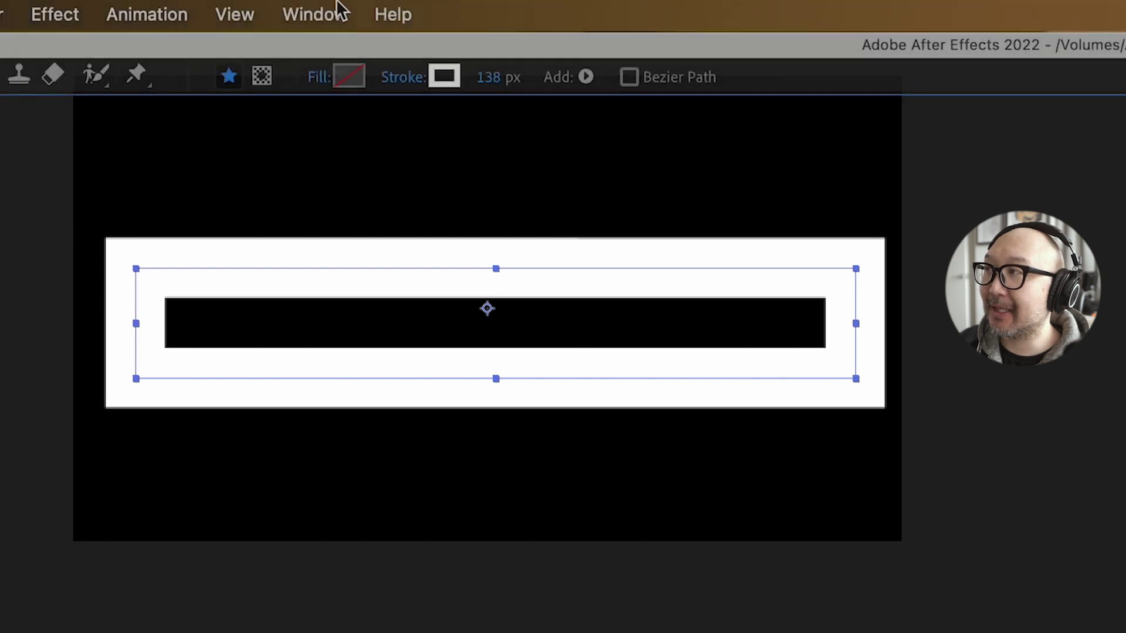
pyautogui.moveTo(495, 88); pyautogui.dragTo(340, 92)
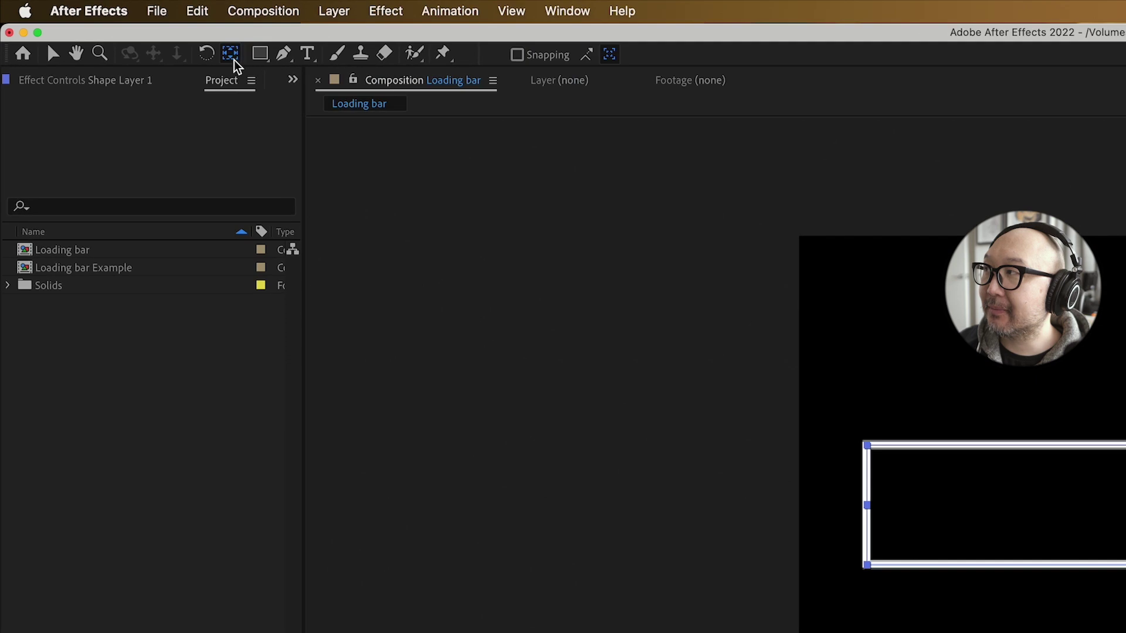
# Centre the rectangle layer horizontally and vertically in the composition with Align.
pyautogui.click(107, 24)
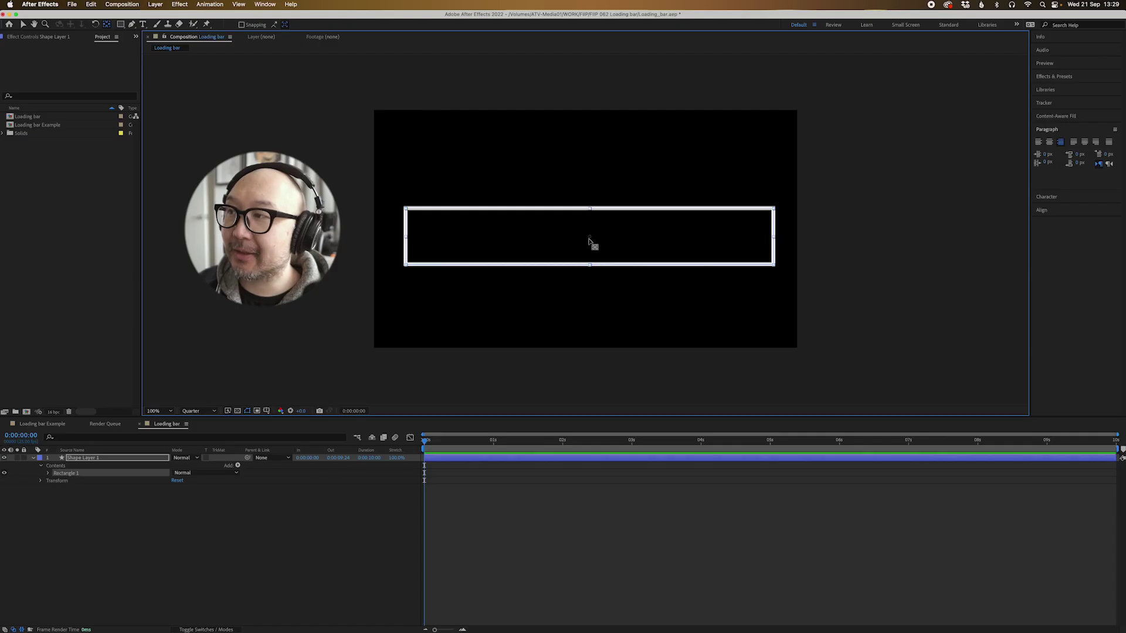
pyautogui.click(594, 456)
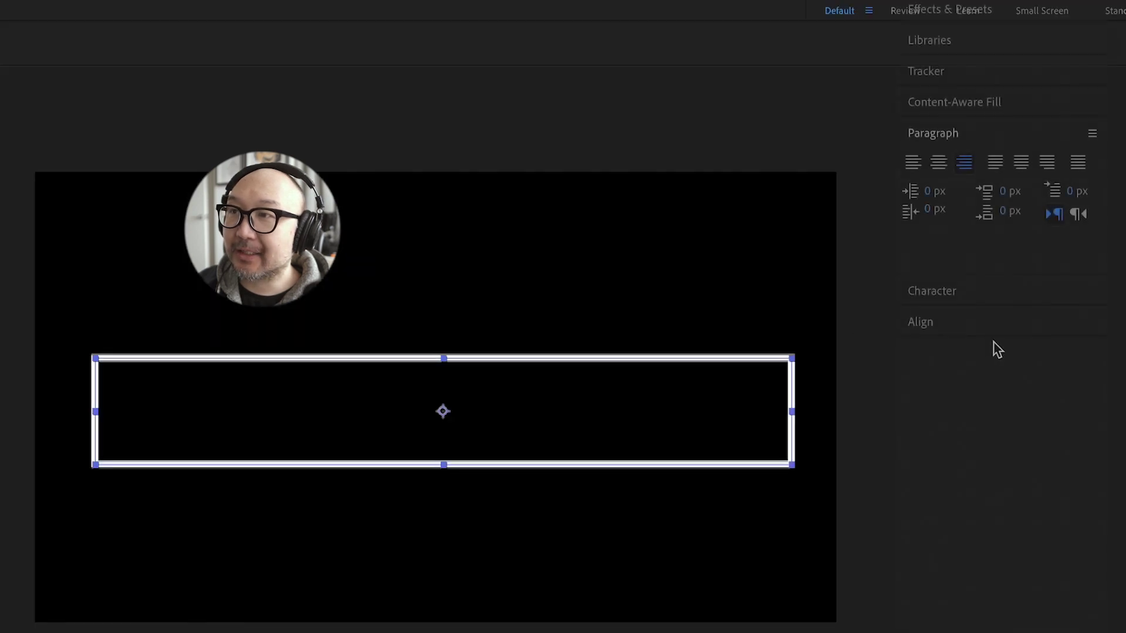
pyautogui.click(961, 323)
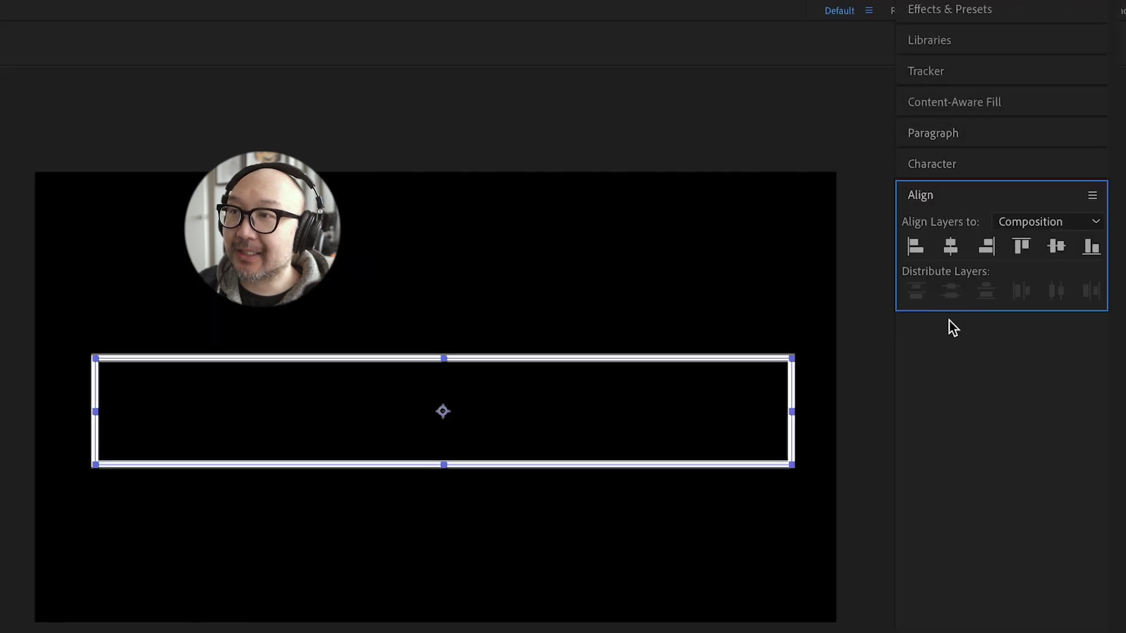
pyautogui.click(948, 252)
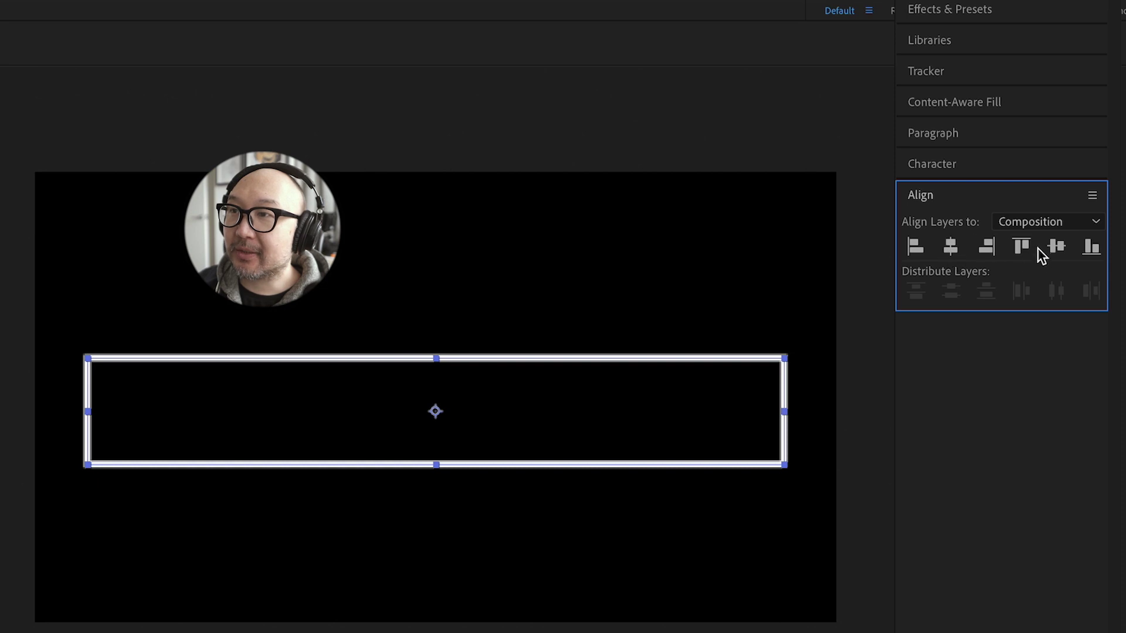
pyautogui.click(1056, 246)
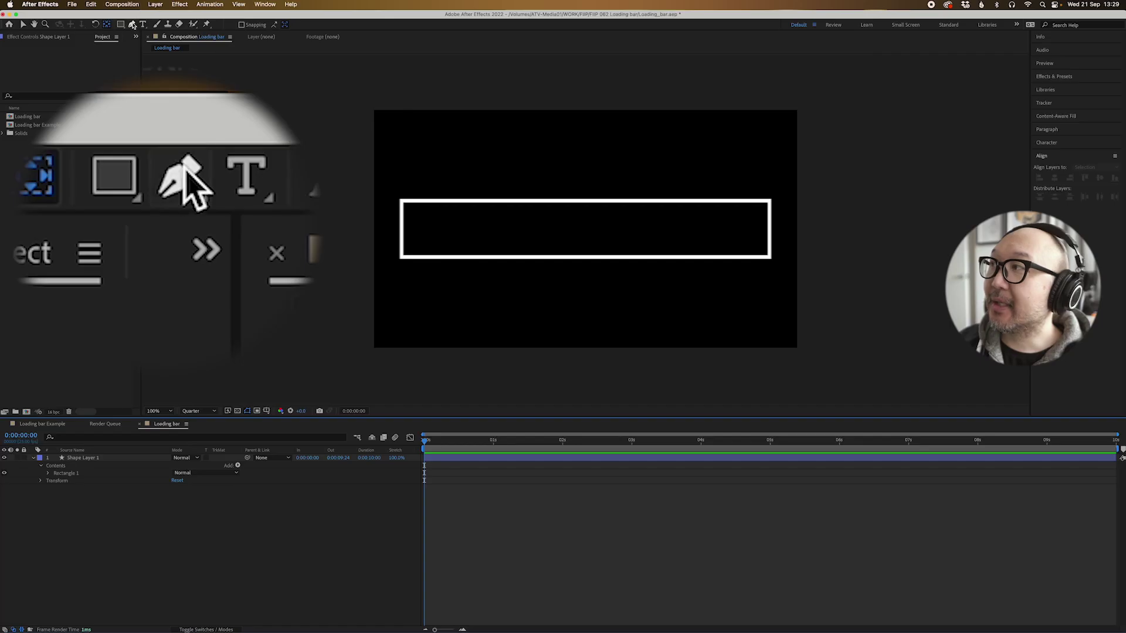
# Draw a horizontal Pen line inside the rectangle with a 190 px stroke and nudge it up to centre.
pyautogui.click(132, 25)
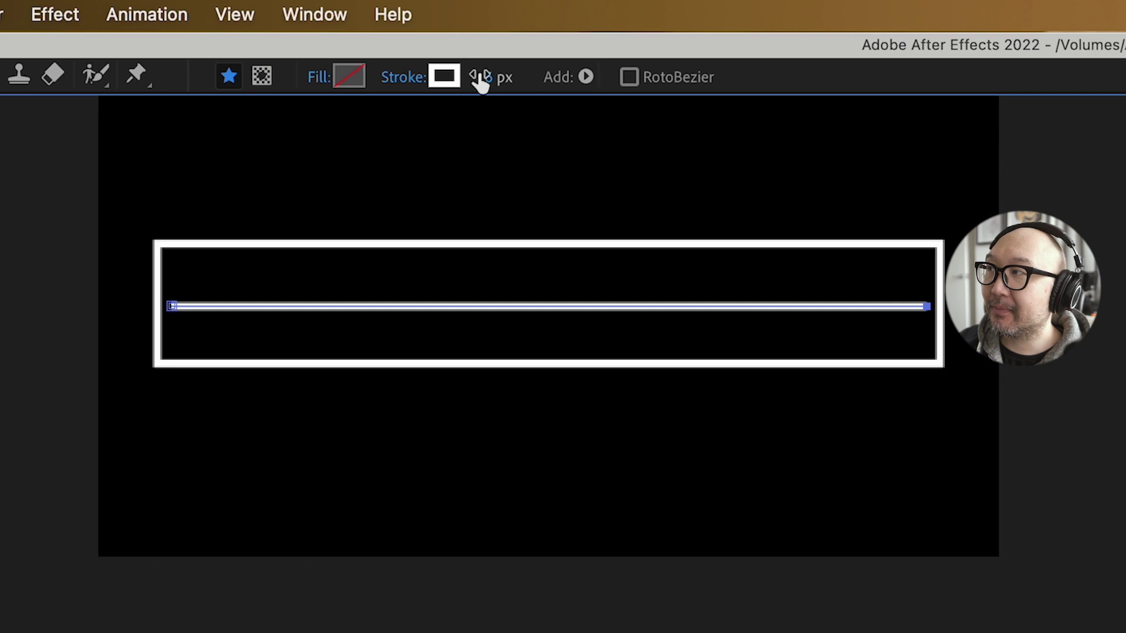
pyautogui.moveTo(481, 79)
pyautogui.mouseDown()
pyautogui.moveTo(530, 59)
pyautogui.moveTo(618, 59)
pyautogui.moveTo(720, 81)
pyautogui.mouseUp()
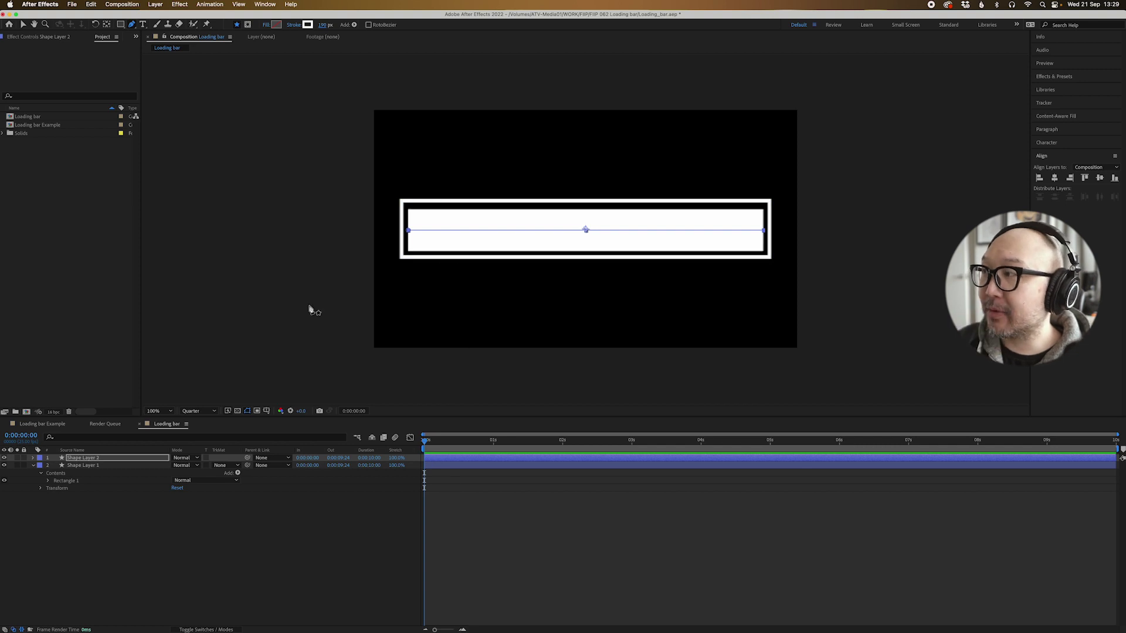
pyautogui.click(448, 535)
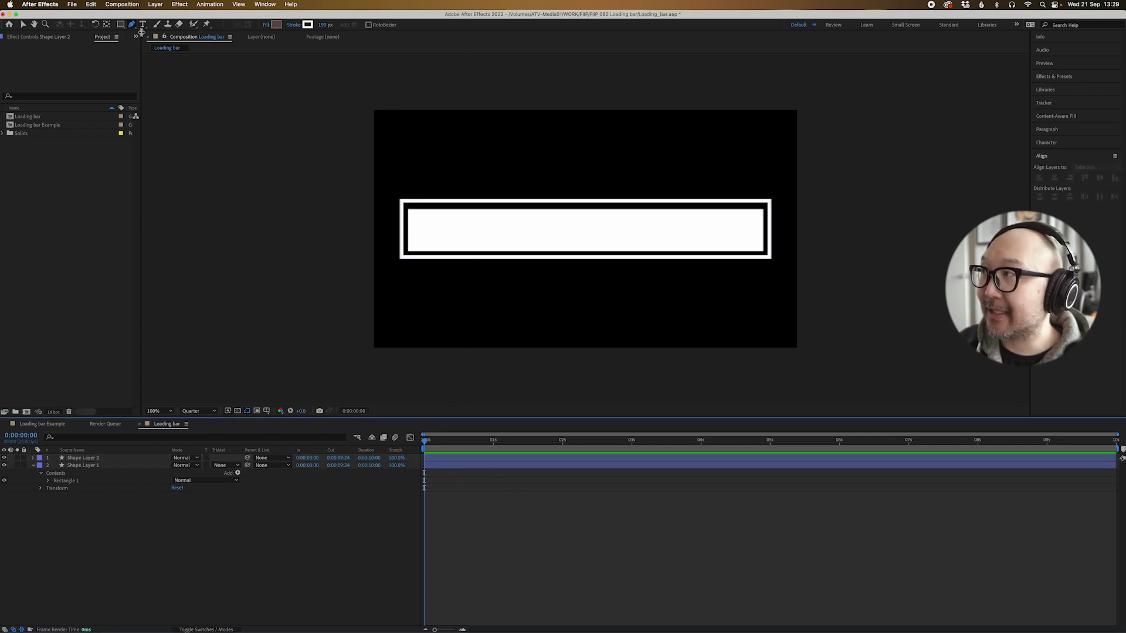
pyautogui.click(489, 459)
pyautogui.press('v')
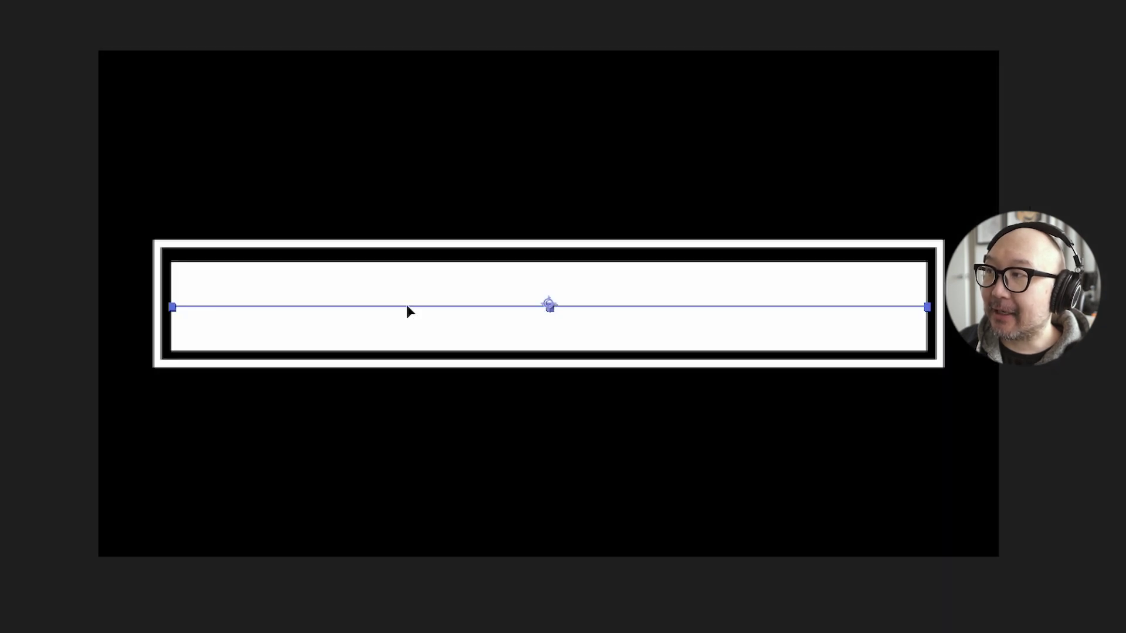
pyautogui.moveTo(406, 306); pyautogui.dragTo(406, 300)
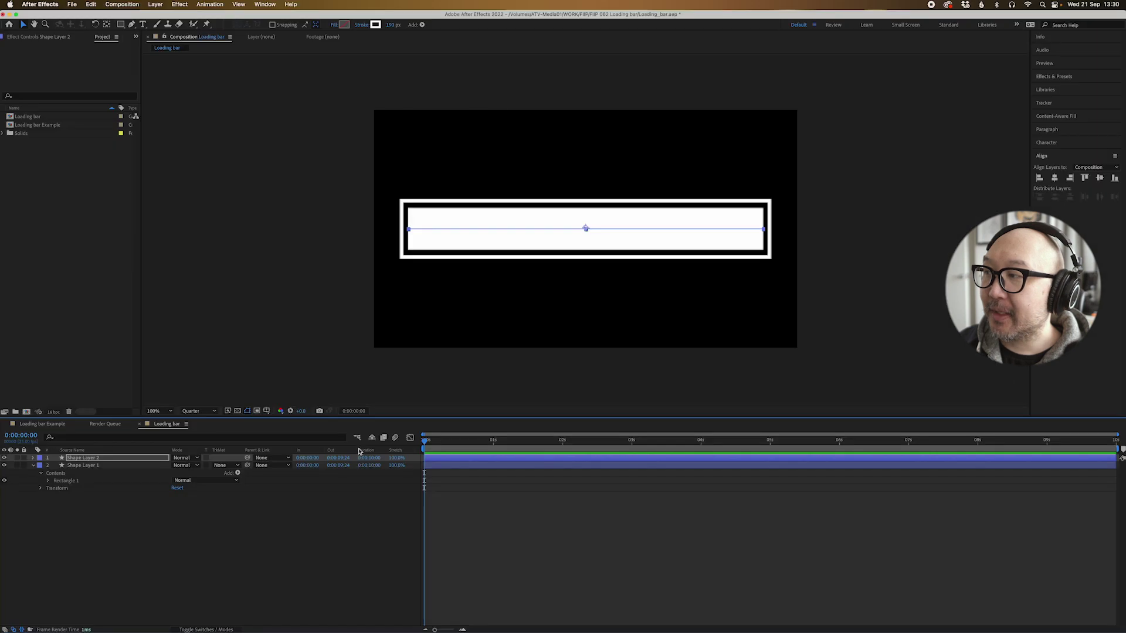
pyautogui.click(434, 539)
pyautogui.click(497, 461)
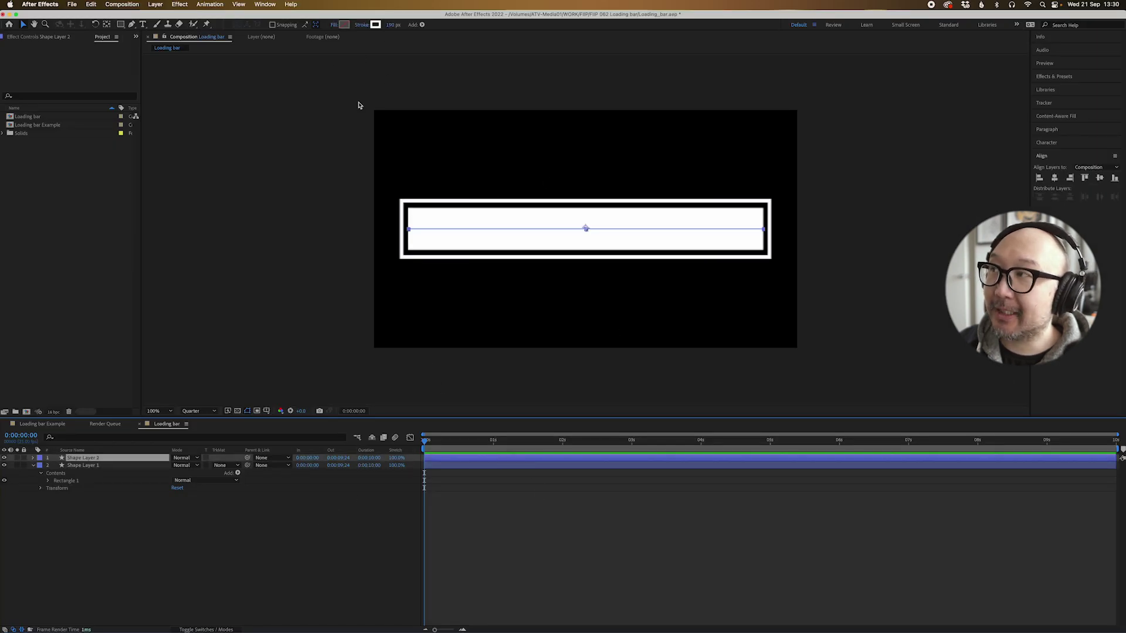
# Change the bar's stroke colour to a red.
pyautogui.click(375, 24)
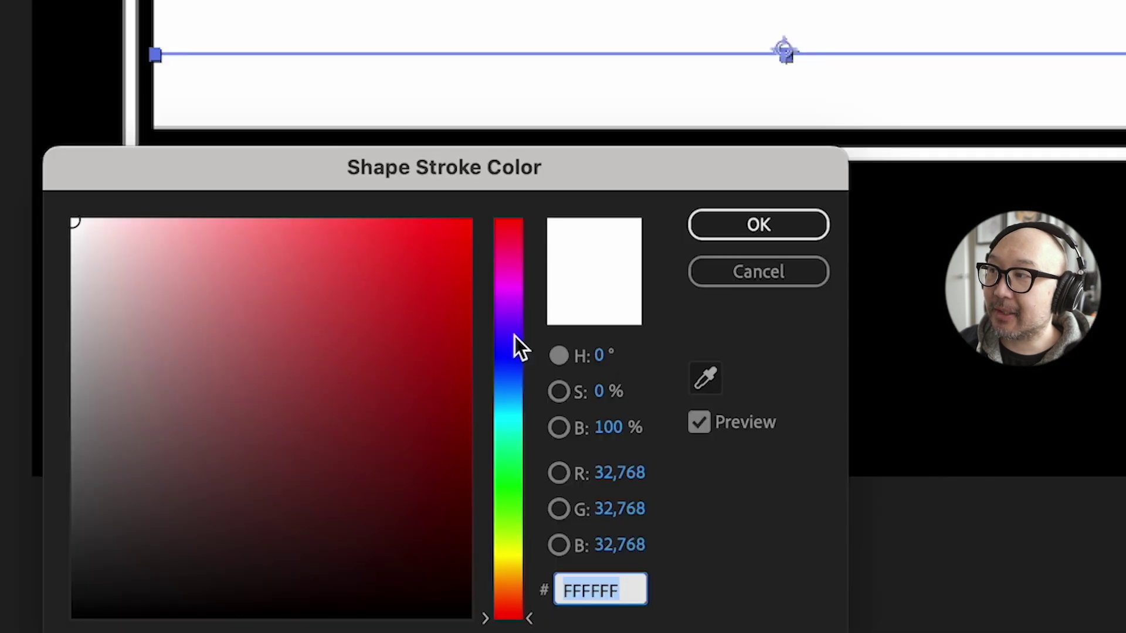
pyautogui.moveTo(508, 357); pyautogui.dragTo(410, 234)
pyautogui.moveTo(501, 253); pyautogui.dragTo(504, 215)
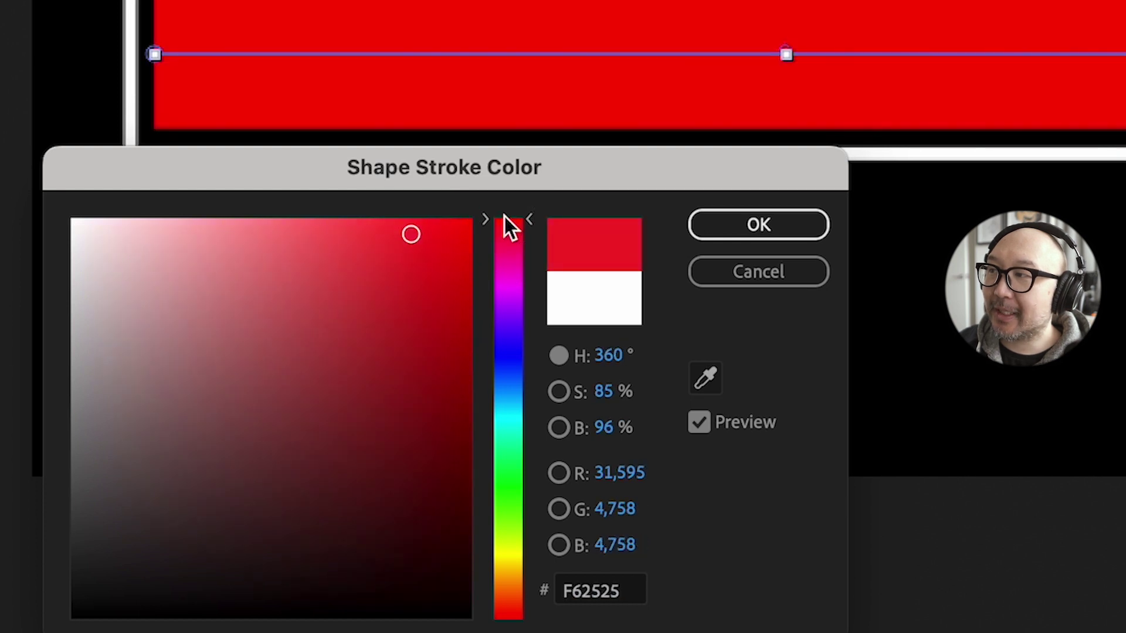
pyautogui.moveTo(411, 235)
pyautogui.mouseDown()
pyautogui.moveTo(422, 276)
pyautogui.moveTo(399, 310)
pyautogui.mouseUp()
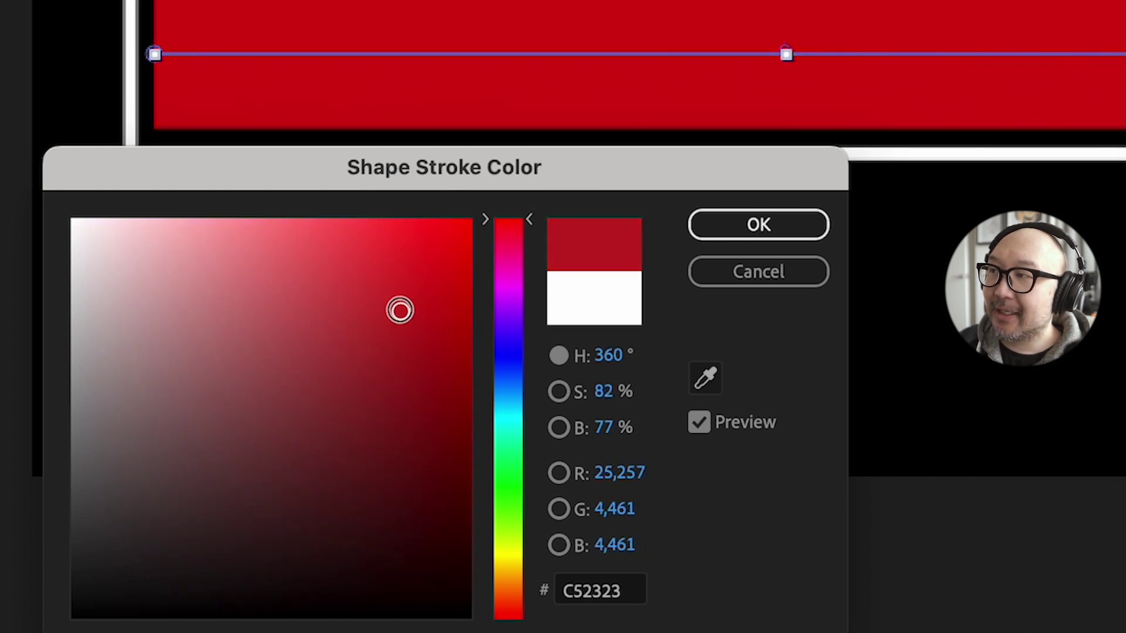
pyautogui.click(733, 238)
# Duplicate the bar's shape layer and recolour the copy's stroke green (88C523).
pyautogui.click(536, 460)
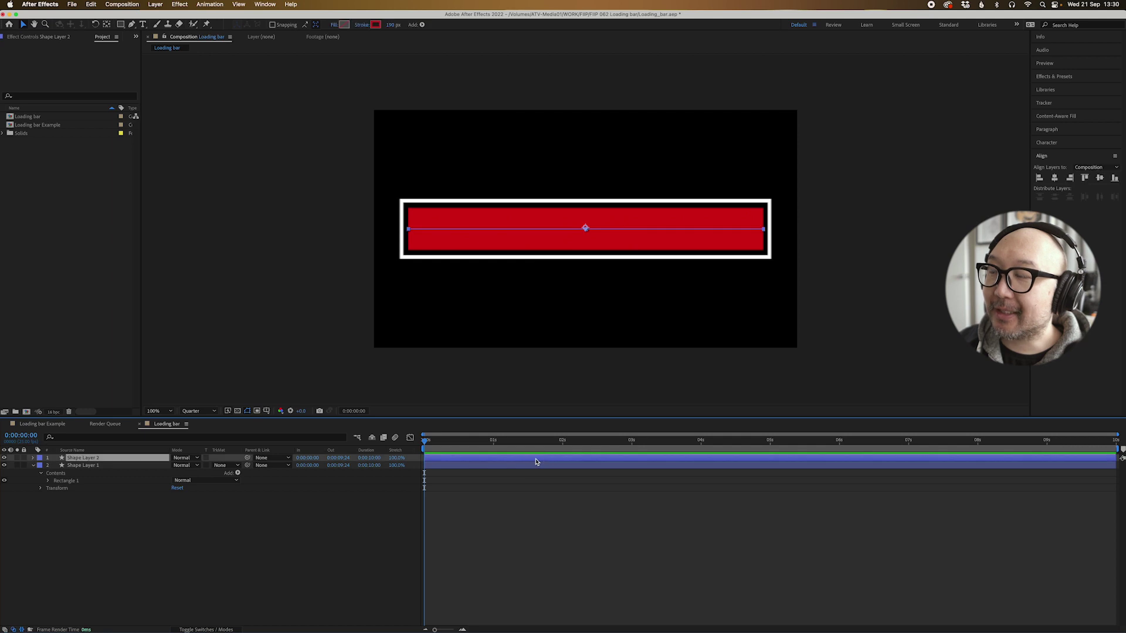
pyautogui.click(91, 5)
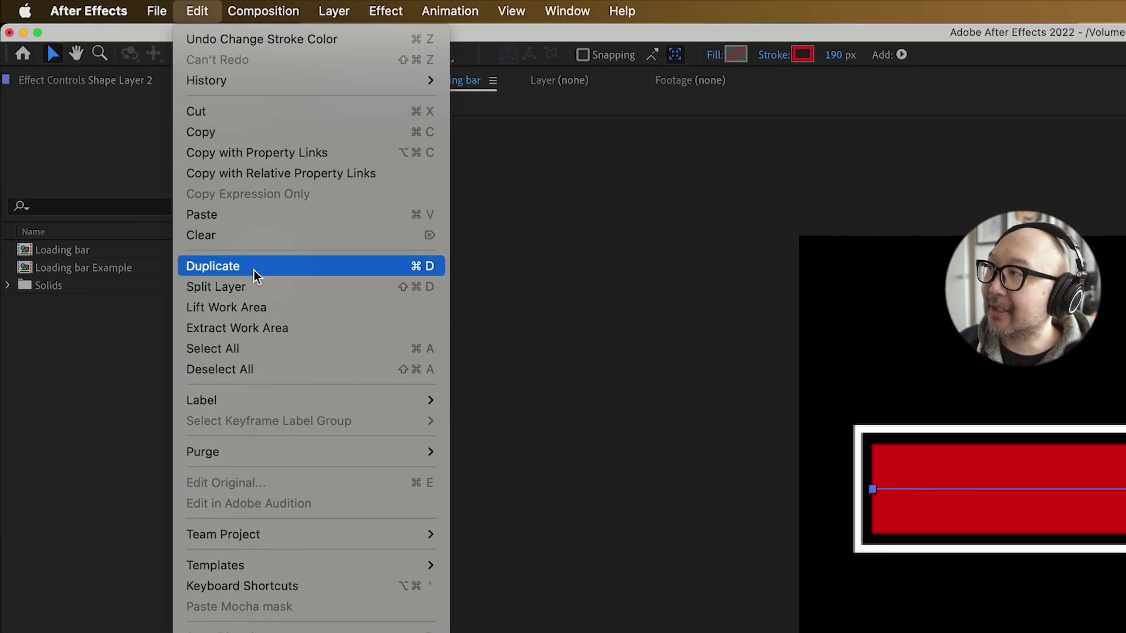
pyautogui.click(120, 127)
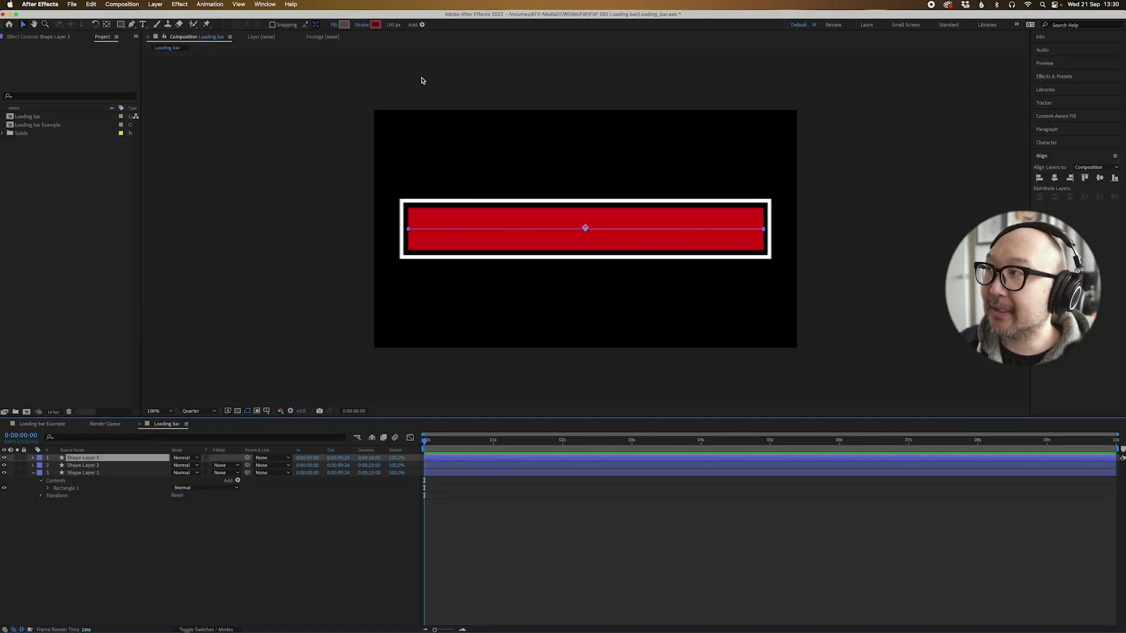
pyautogui.click(376, 25)
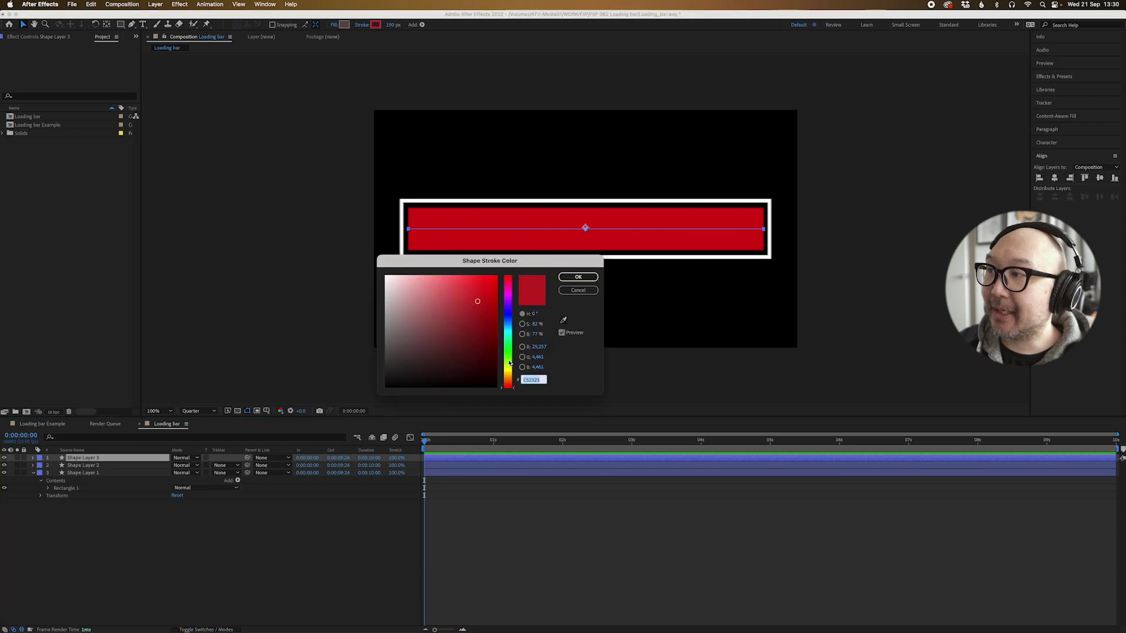
pyautogui.click(508, 363)
pyautogui.click(578, 277)
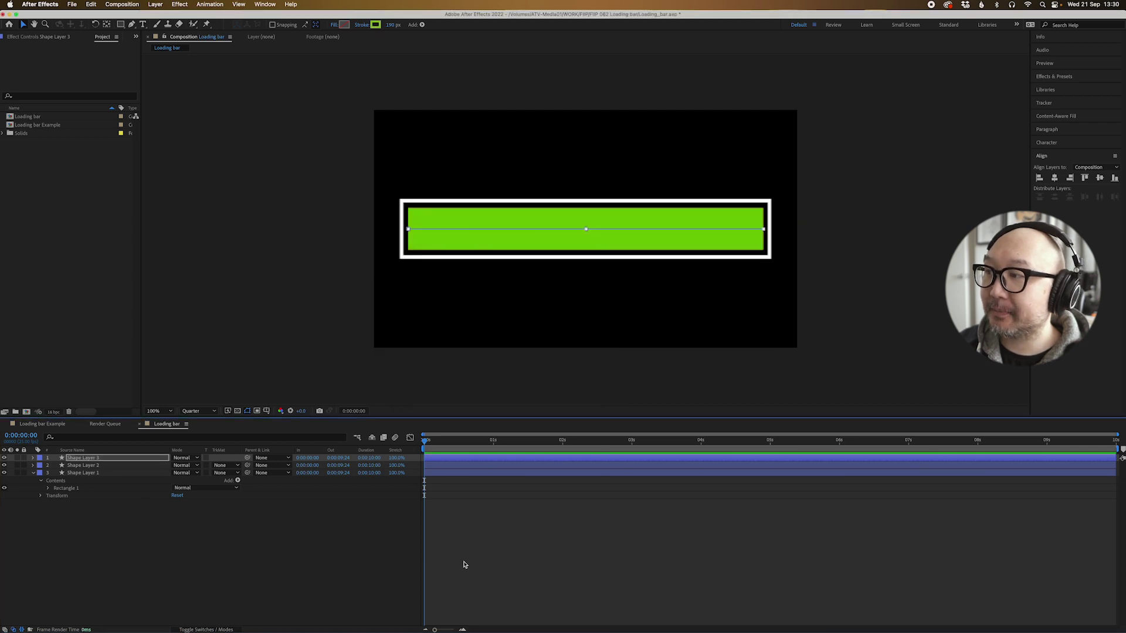
pyautogui.click(475, 562)
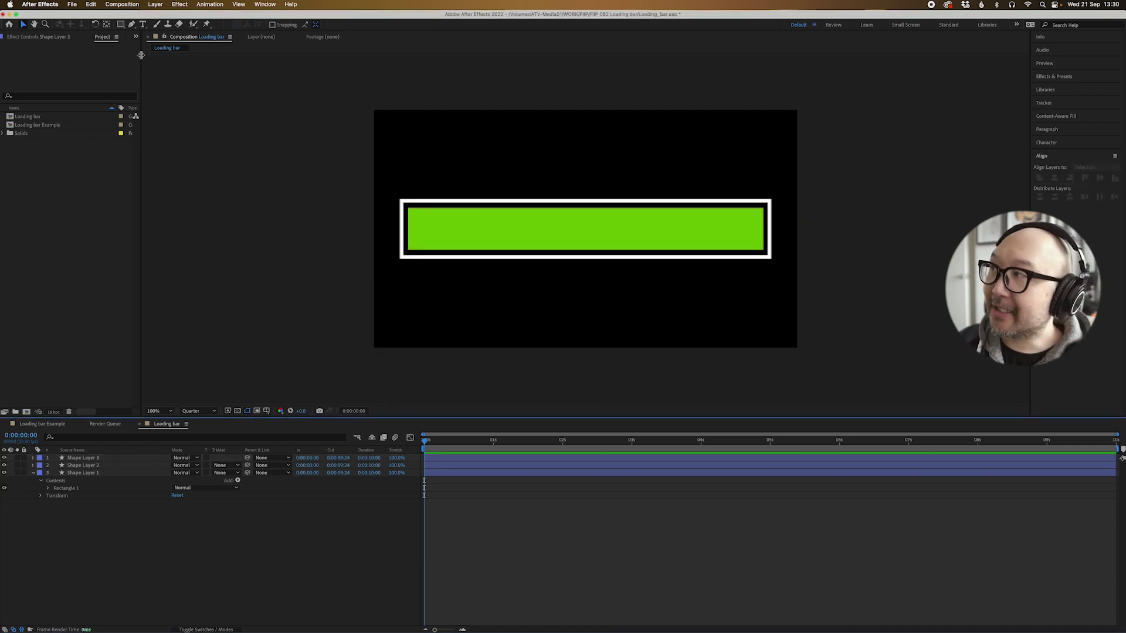
# Add PERCENTAGE text above the bar and a Loading copy under the bar's right end.
pyautogui.click(143, 25)
pyautogui.click(459, 180)
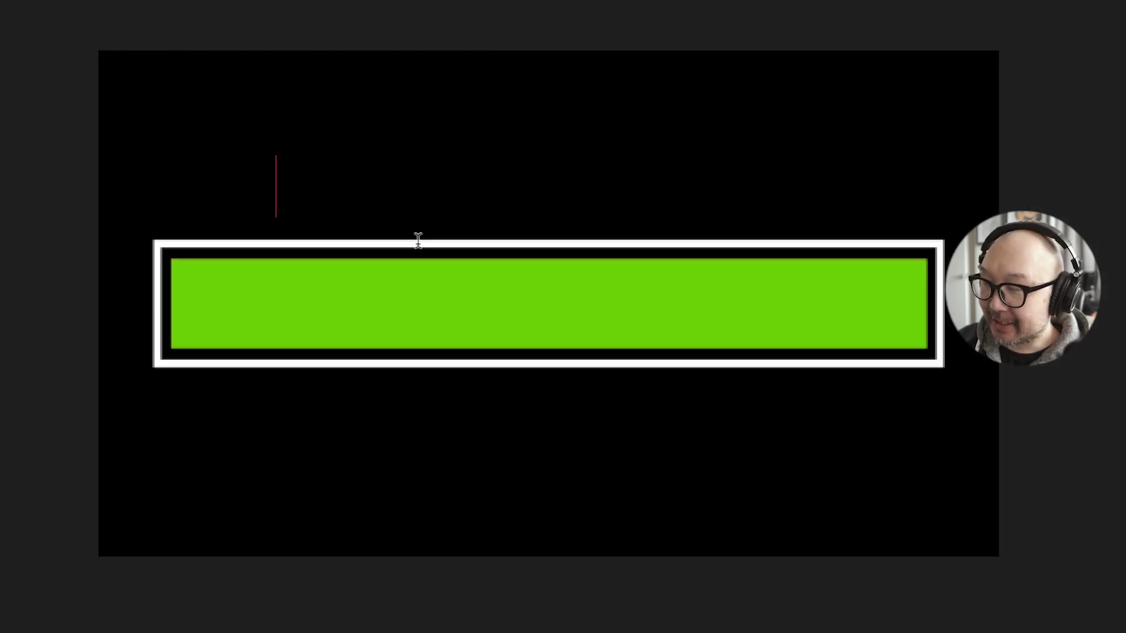
pyautogui.write('PERCENTAGE')
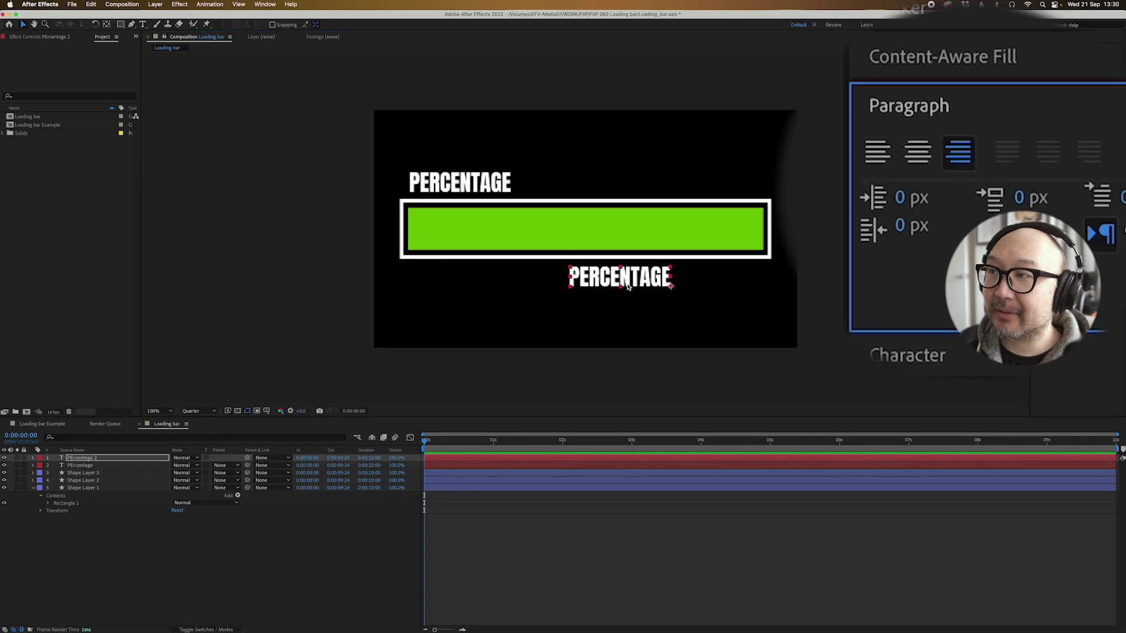
pyautogui.moveTo(628, 286); pyautogui.dragTo(728, 285)
pyautogui.doubleClick(730, 285)
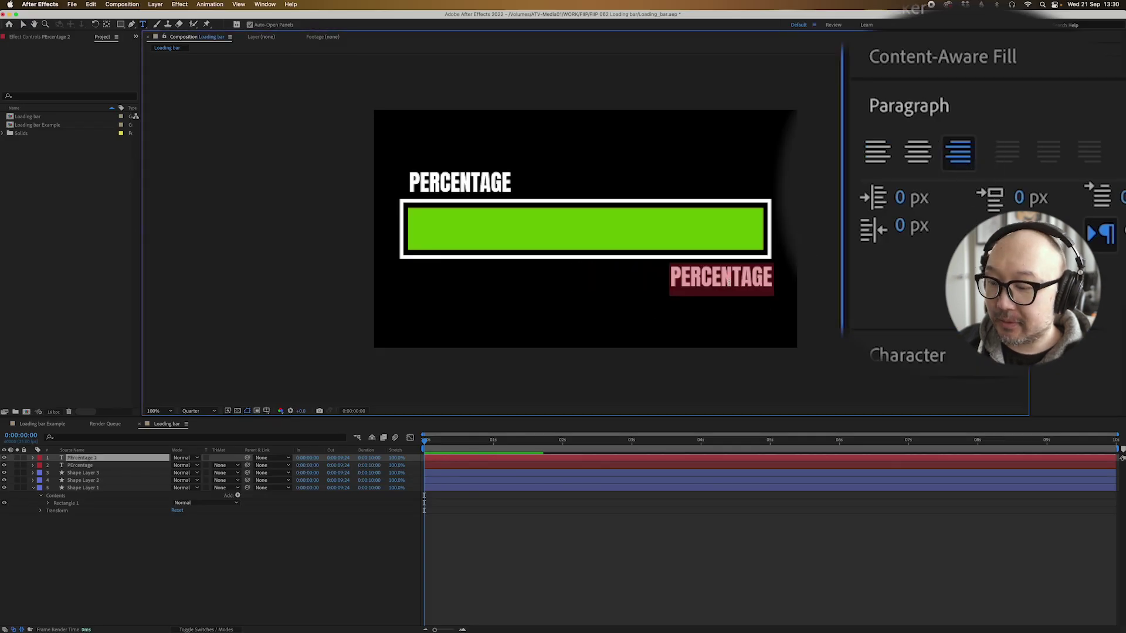
pyautogui.write('L')
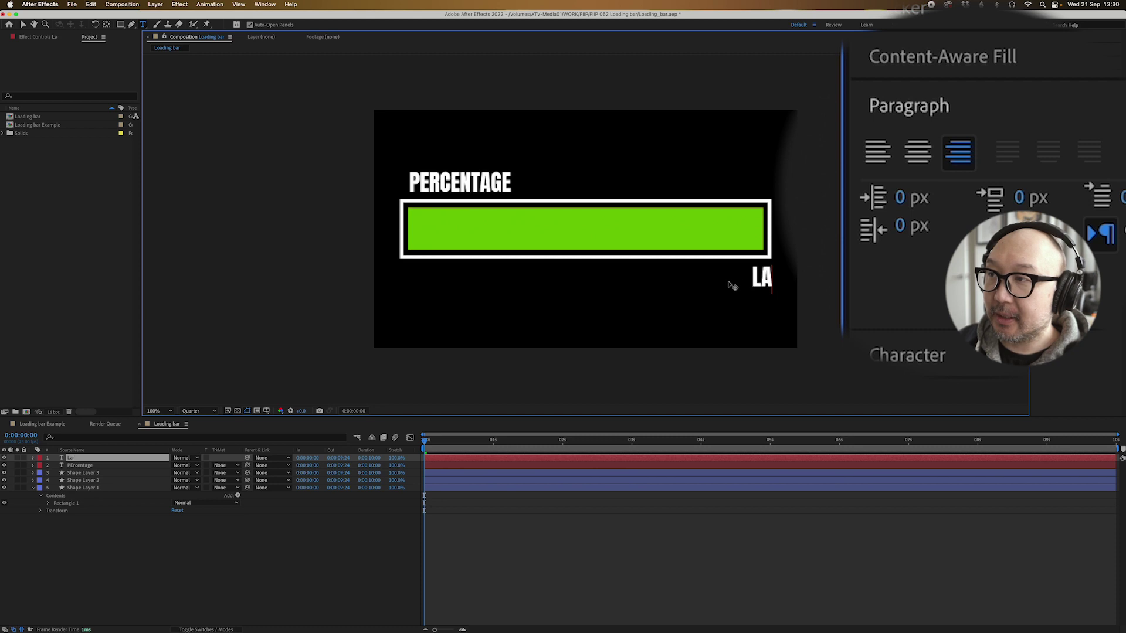
pyautogui.write('oading')
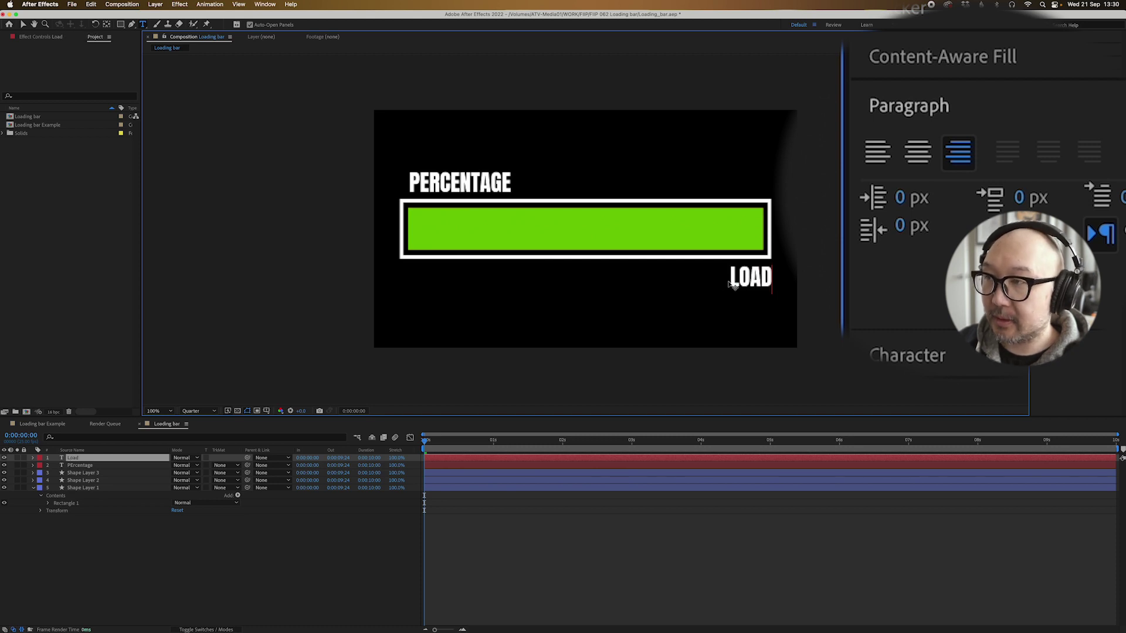
pyautogui.click(502, 461)
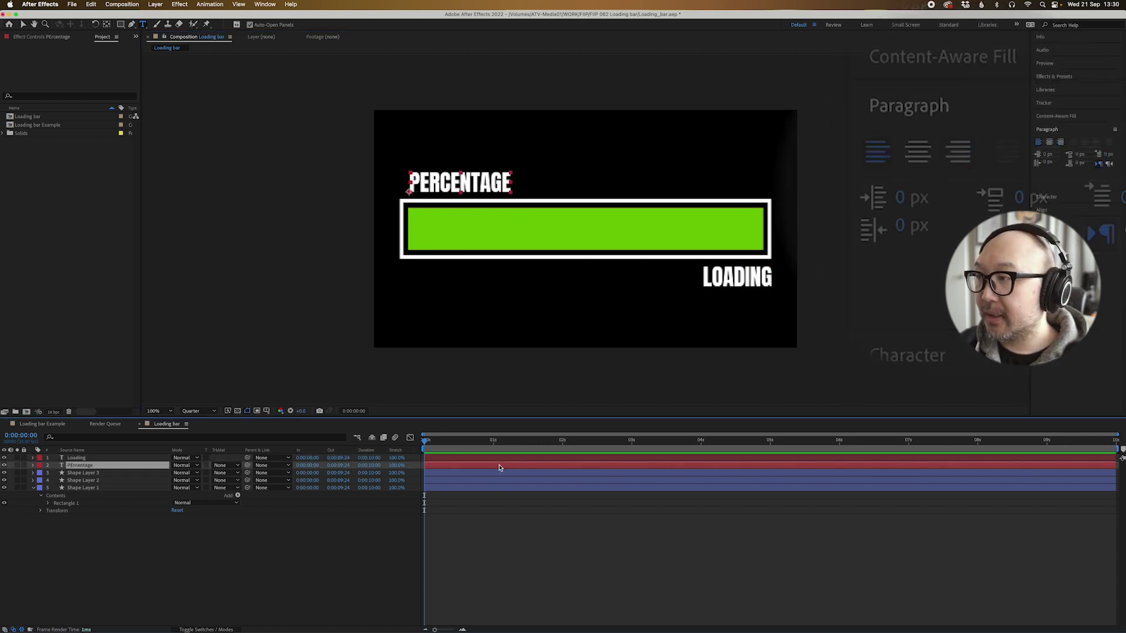
# Duplicate the Loading layer, retype it as COMPLETE, and hide that layer.
pyautogui.hotkey('ctrl', 'd')
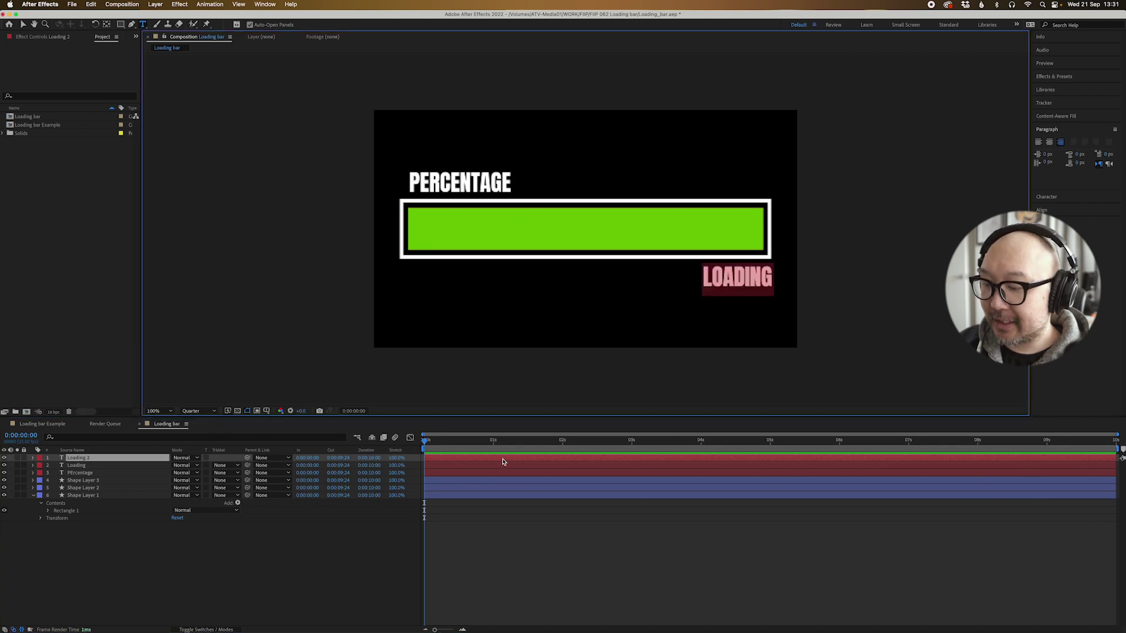
pyautogui.write('COMPLETE')
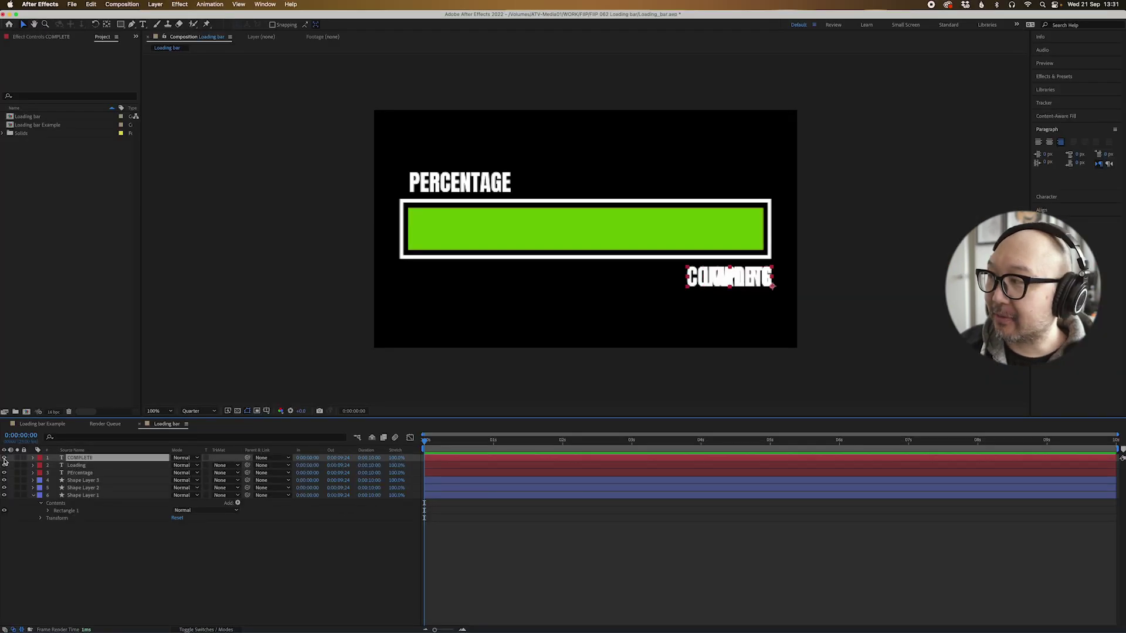
pyautogui.click(4, 458)
pyautogui.click(76, 535)
pyautogui.click(91, 465)
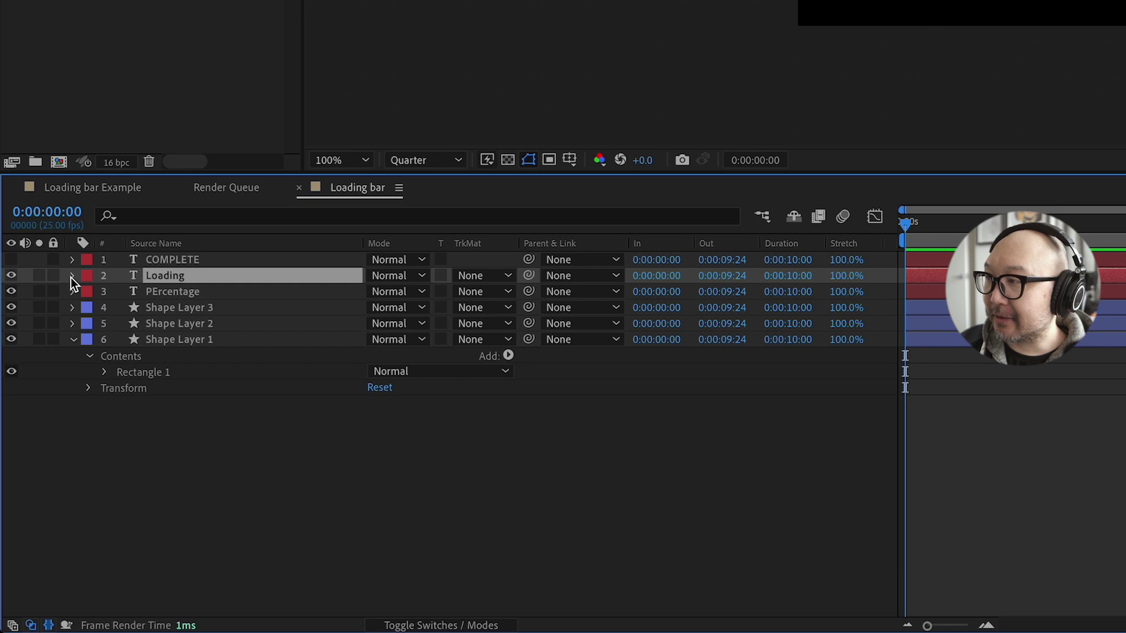
# Keyframe the Loading text's opacity: 100% at start, 0% at frame 11, 100% at 1 s.
pyautogui.press('t')
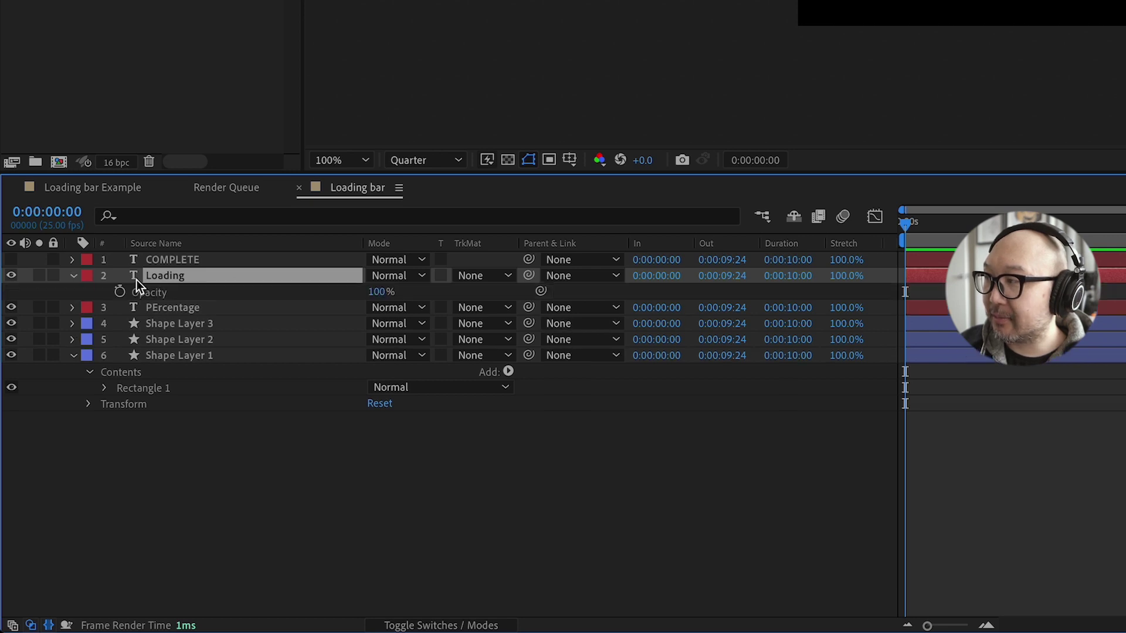
pyautogui.click(74, 276)
pyautogui.click(74, 276)
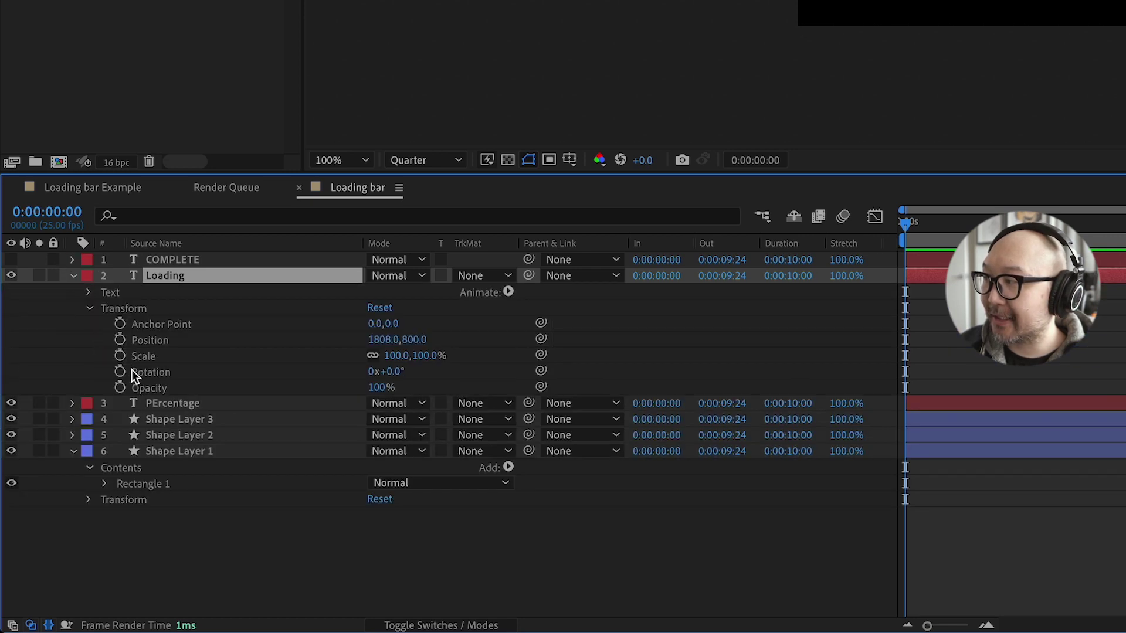
pyautogui.click(121, 387)
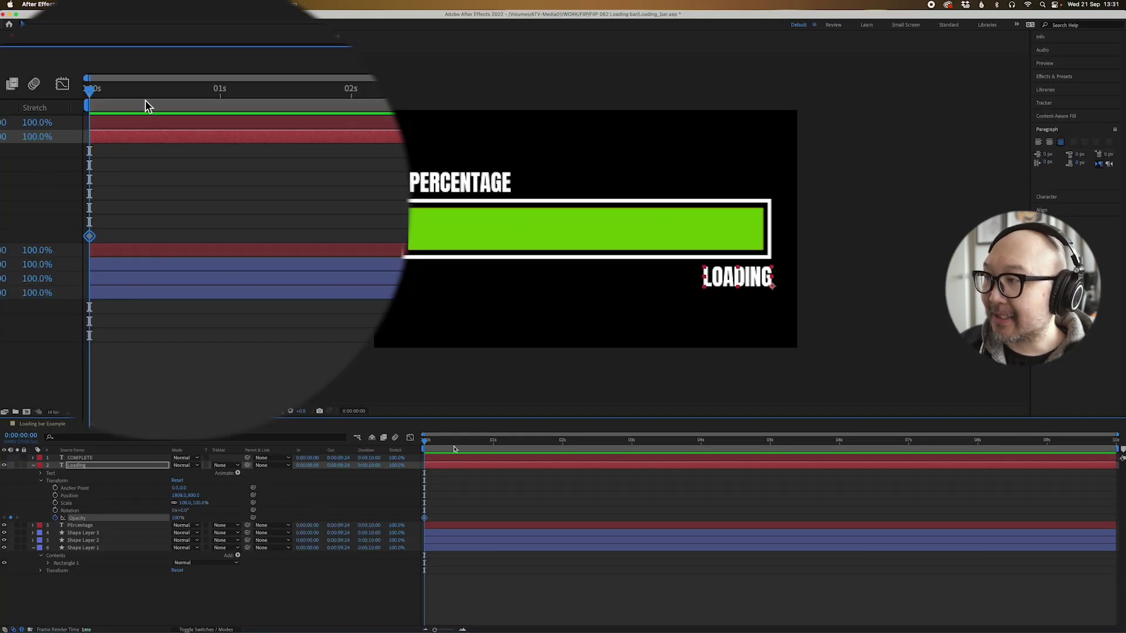
pyautogui.moveTo(453, 448); pyautogui.dragTo(493, 445)
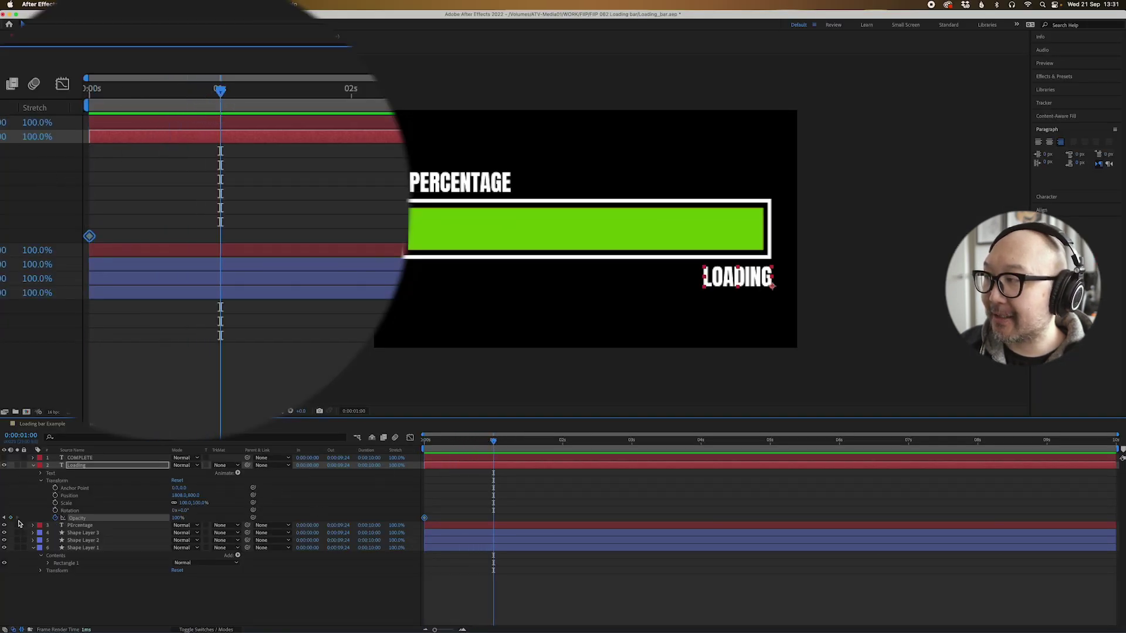
pyautogui.moveTo(462, 449); pyautogui.dragTo(455, 448)
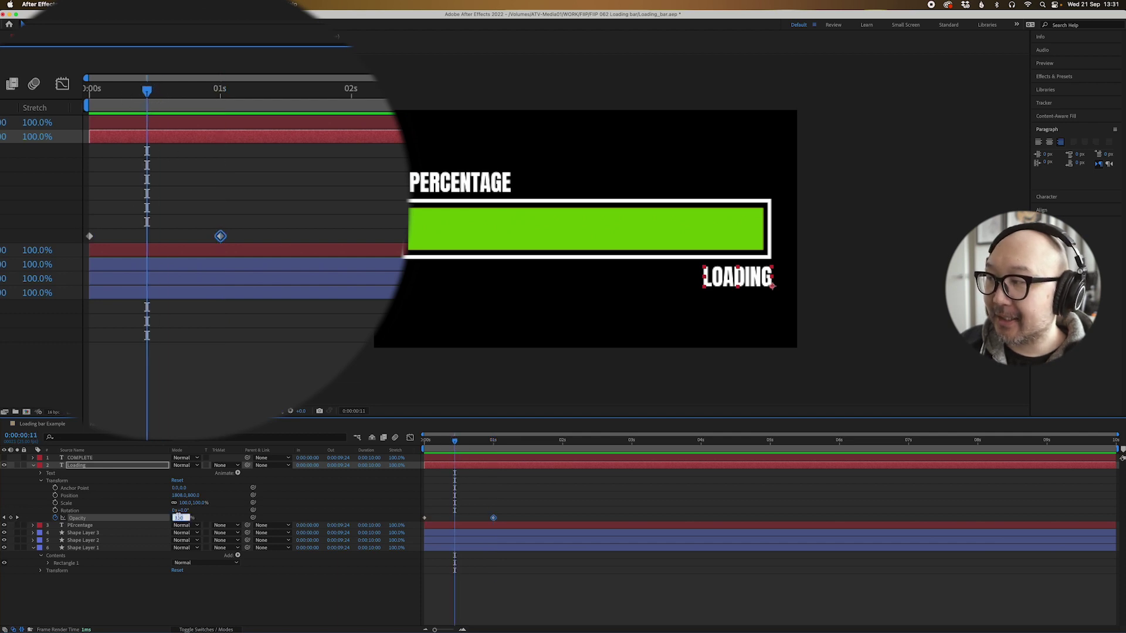
pyautogui.write('0')
pyautogui.press('Return')
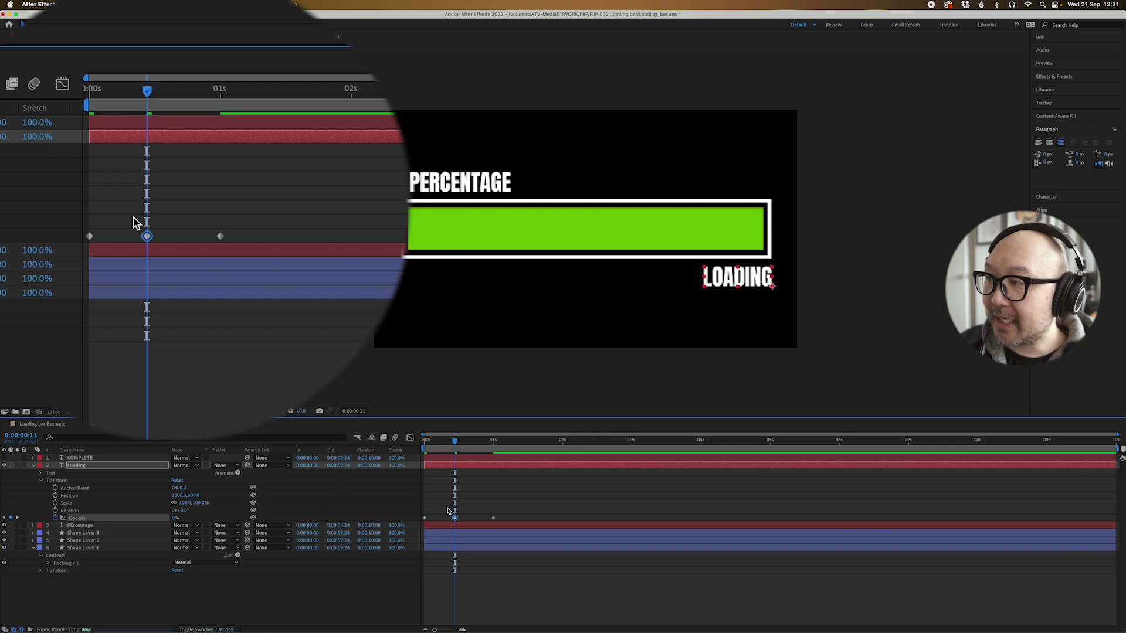
pyautogui.click(447, 511)
pyautogui.moveTo(457, 453)
pyautogui.mouseDown()
pyautogui.moveTo(407, 451)
pyautogui.moveTo(467, 454)
pyautogui.mouseUp()
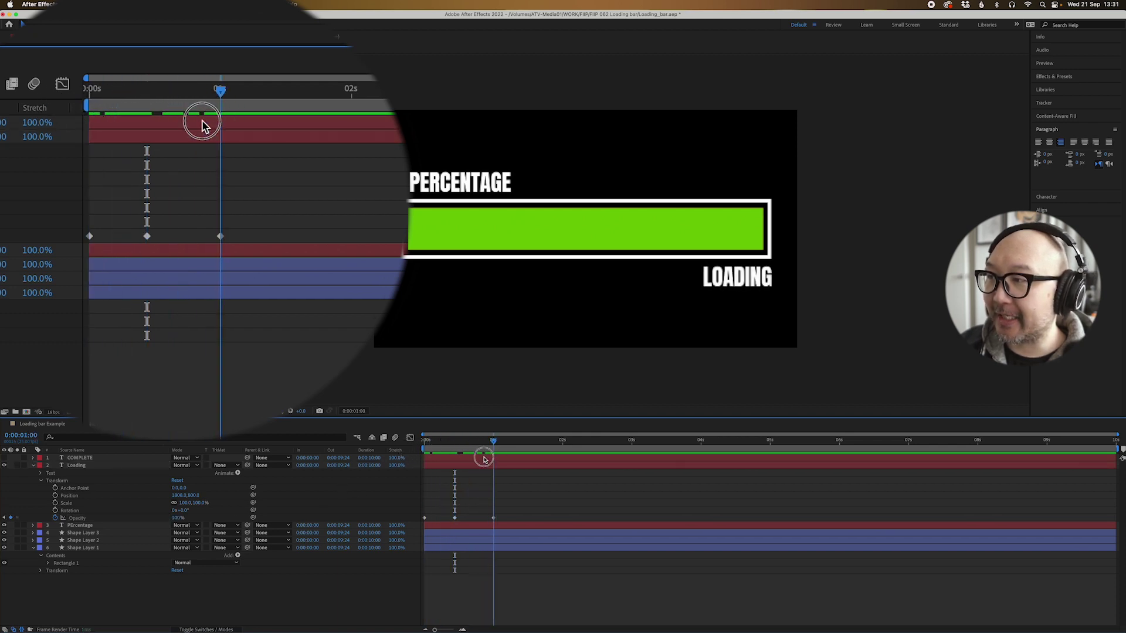
pyautogui.moveTo(485, 458); pyautogui.dragTo(460, 478)
pyautogui.press('Home')
# Turn all three Loading opacity keyframes into hold keyframes.
pyautogui.moveTo(523, 514); pyautogui.dragTo(430, 521)
pyautogui.rightClick(425, 519)
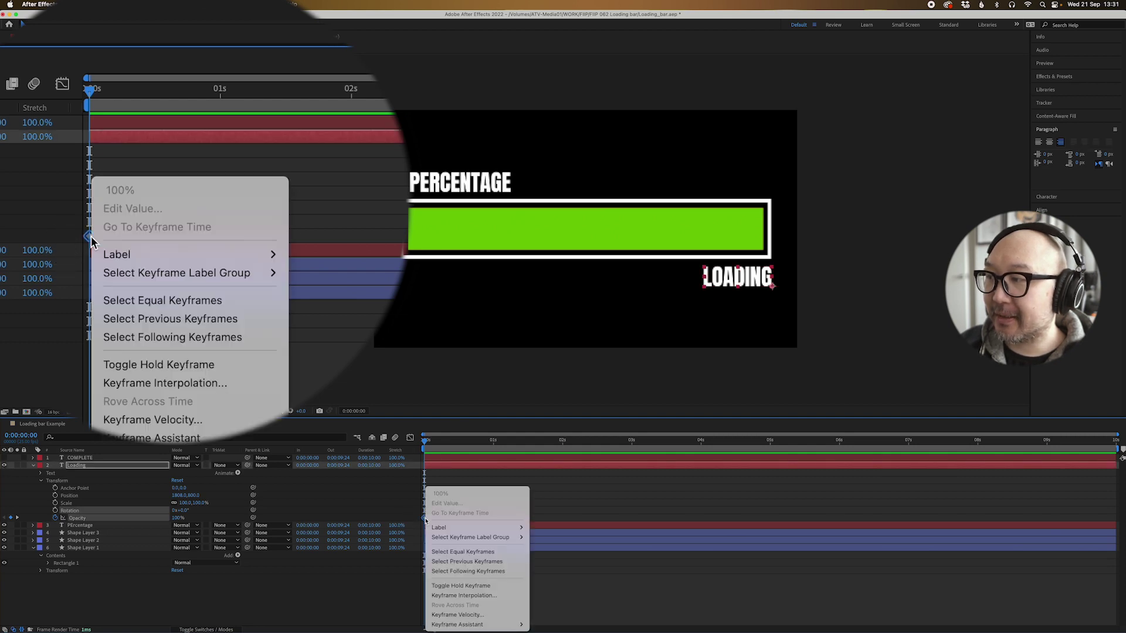
pyautogui.click(532, 509)
pyautogui.moveTo(532, 508); pyautogui.dragTo(423, 520)
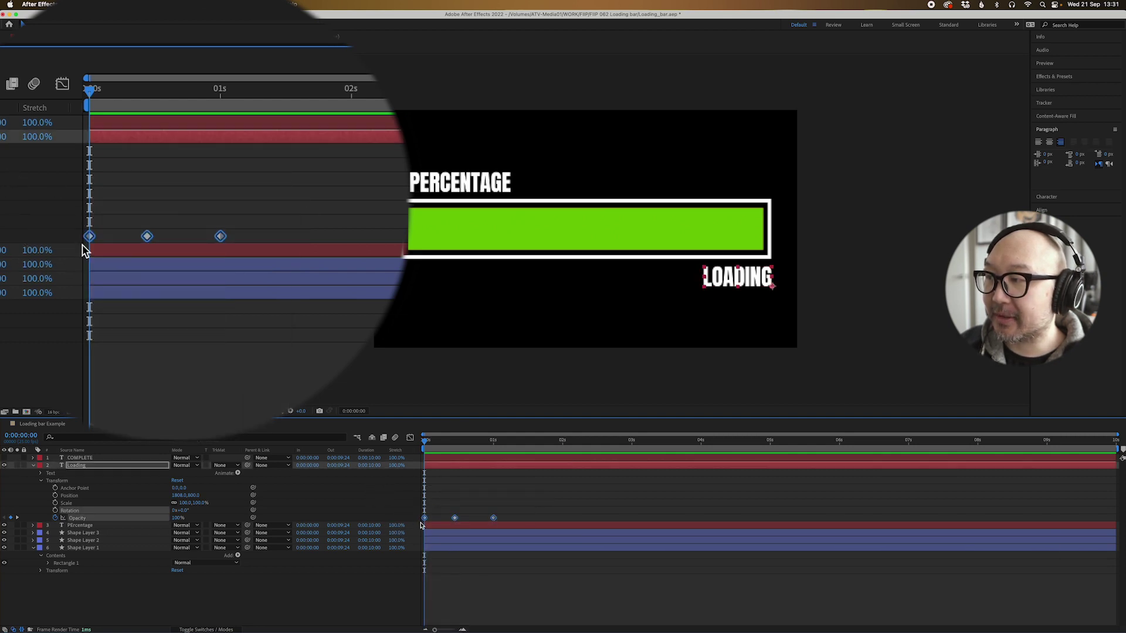
pyautogui.rightClick(424, 520)
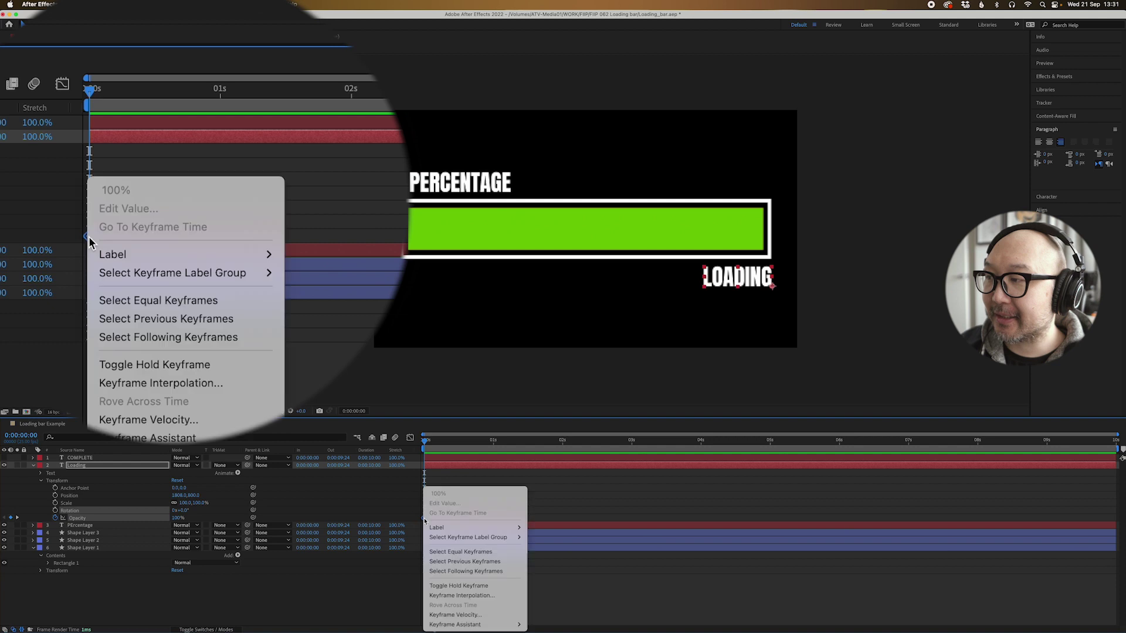
pyautogui.click(448, 586)
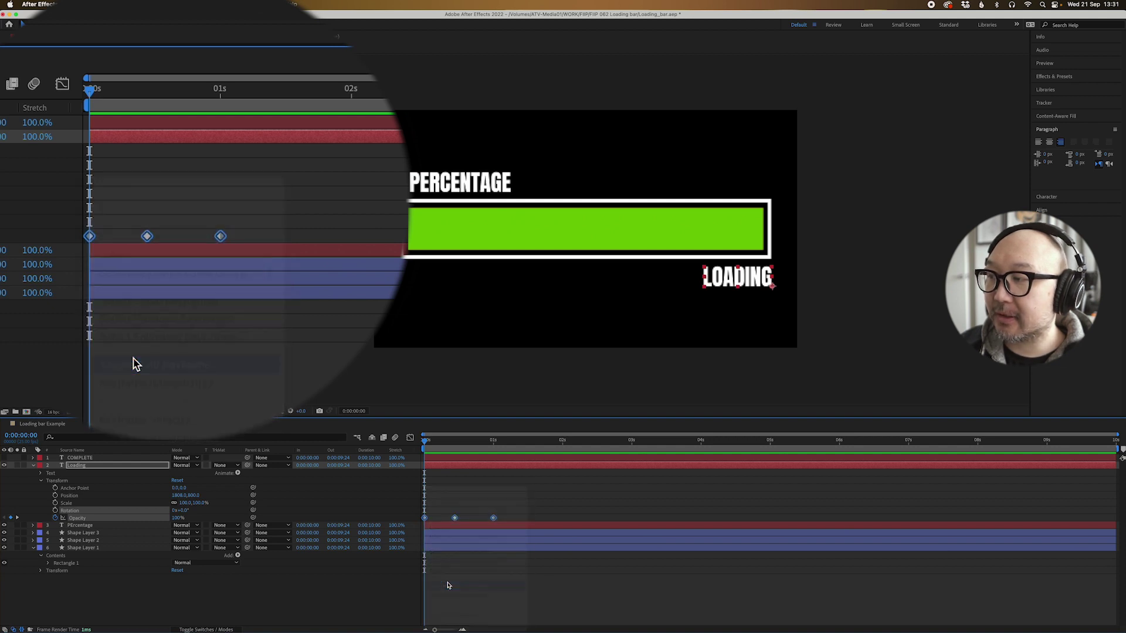
pyautogui.click(452, 478)
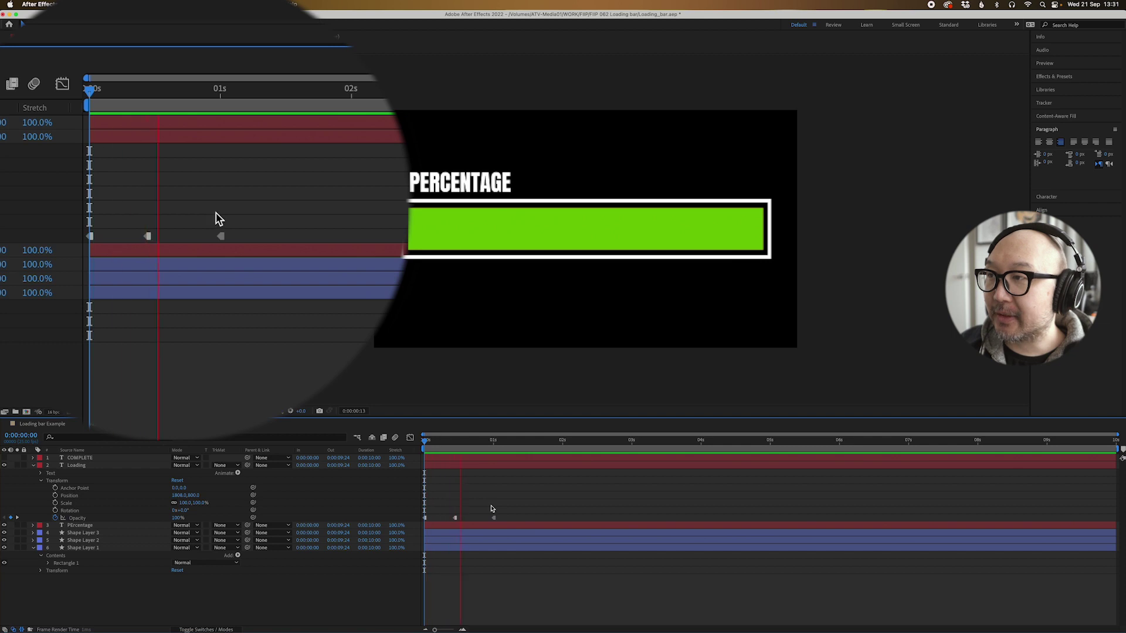
pyautogui.press('space')
# Add a loopOut() expression to the Loading layer's Opacity so the blink repeats, then preview.
pyautogui.click(496, 466)
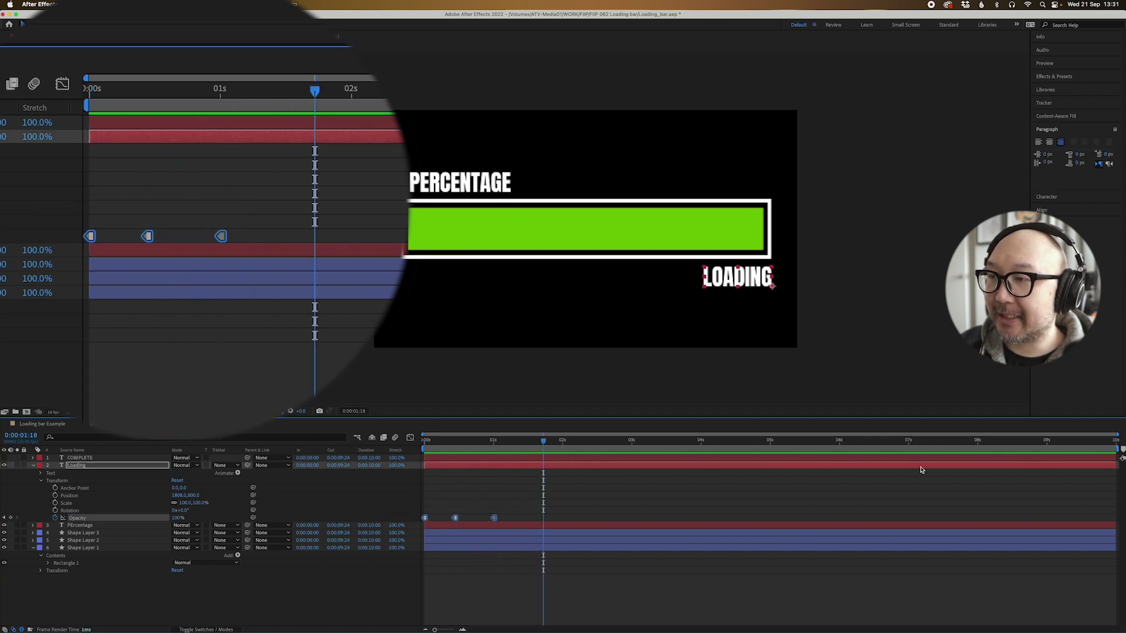
pyautogui.click(424, 440)
pyautogui.click(106, 602)
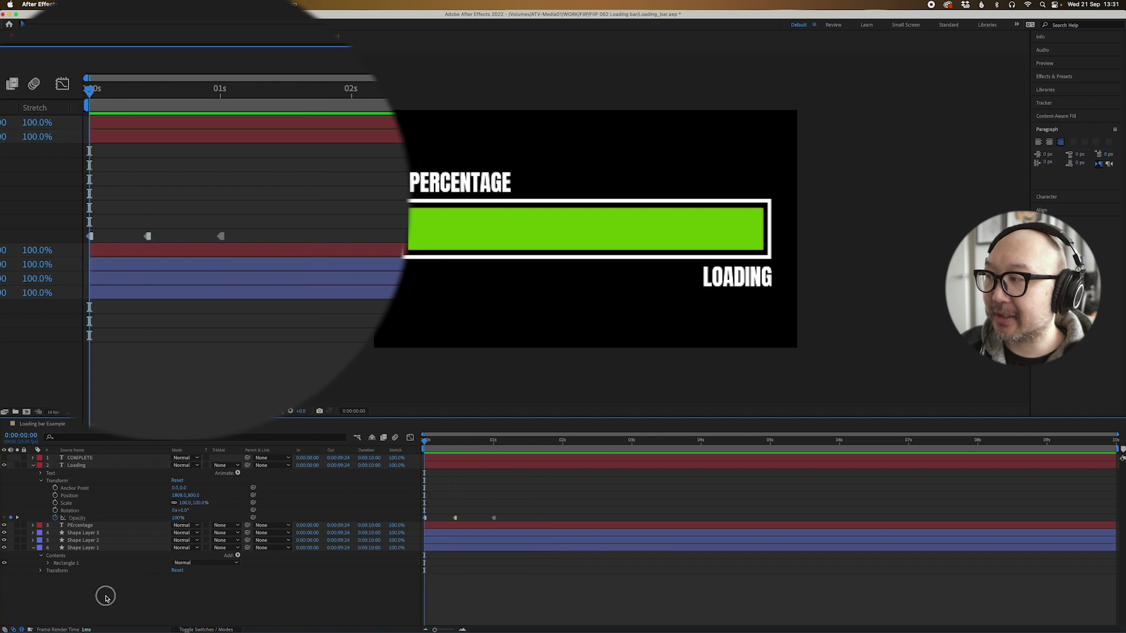
pyautogui.keyDown('alt'); pyautogui.click(56, 519); pyautogui.keyUp('alt')
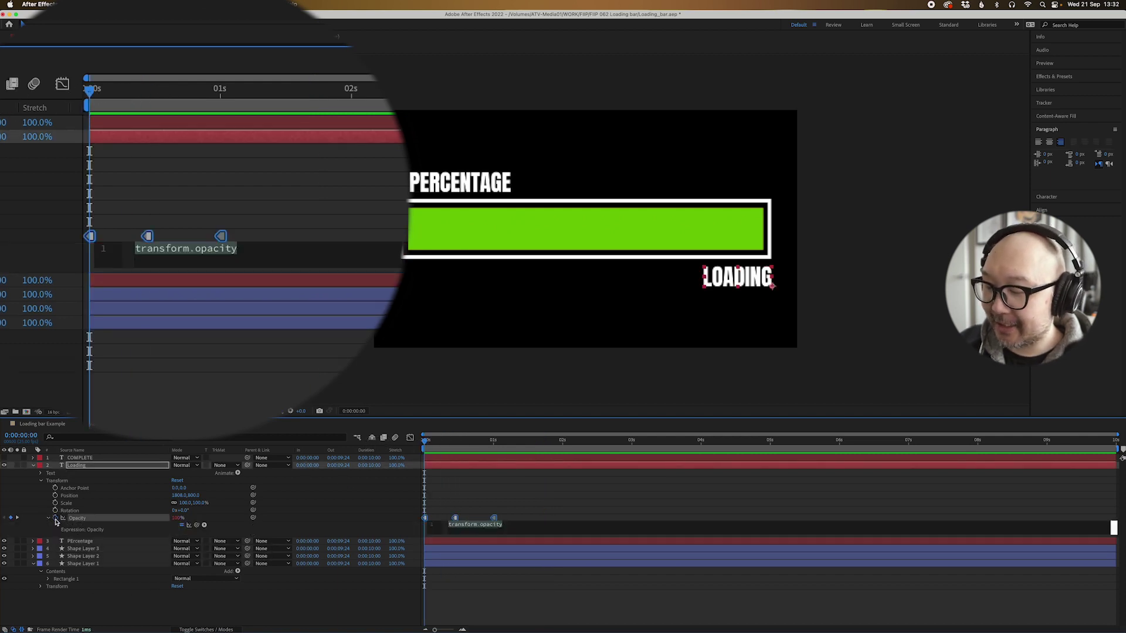
pyautogui.write('loopO')
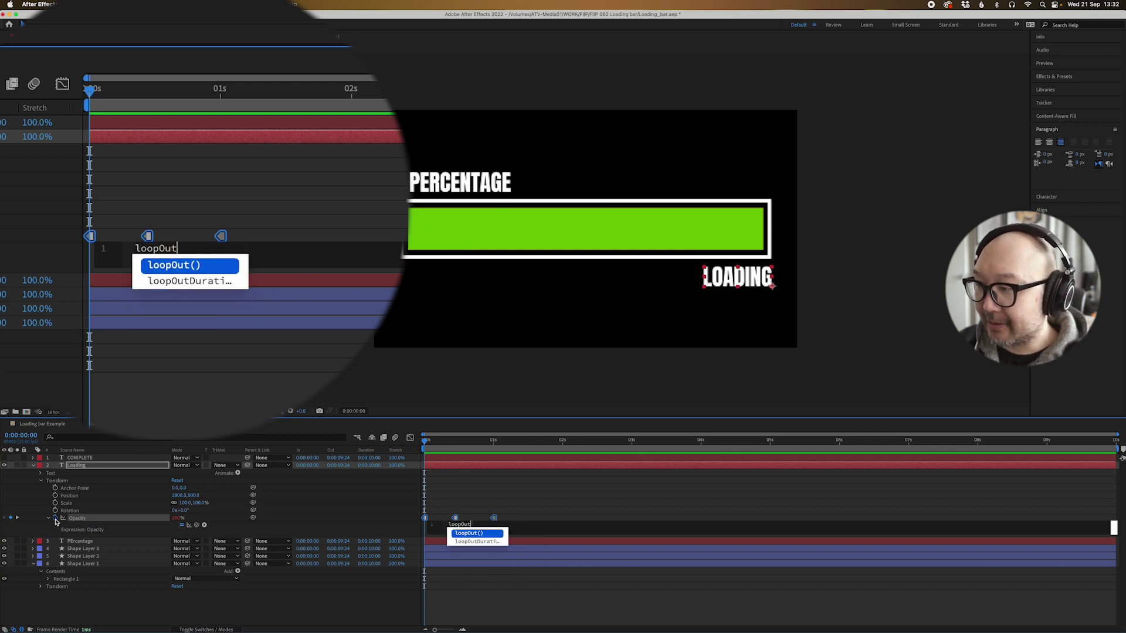
pyautogui.write('ut')
pyautogui.press('Return')
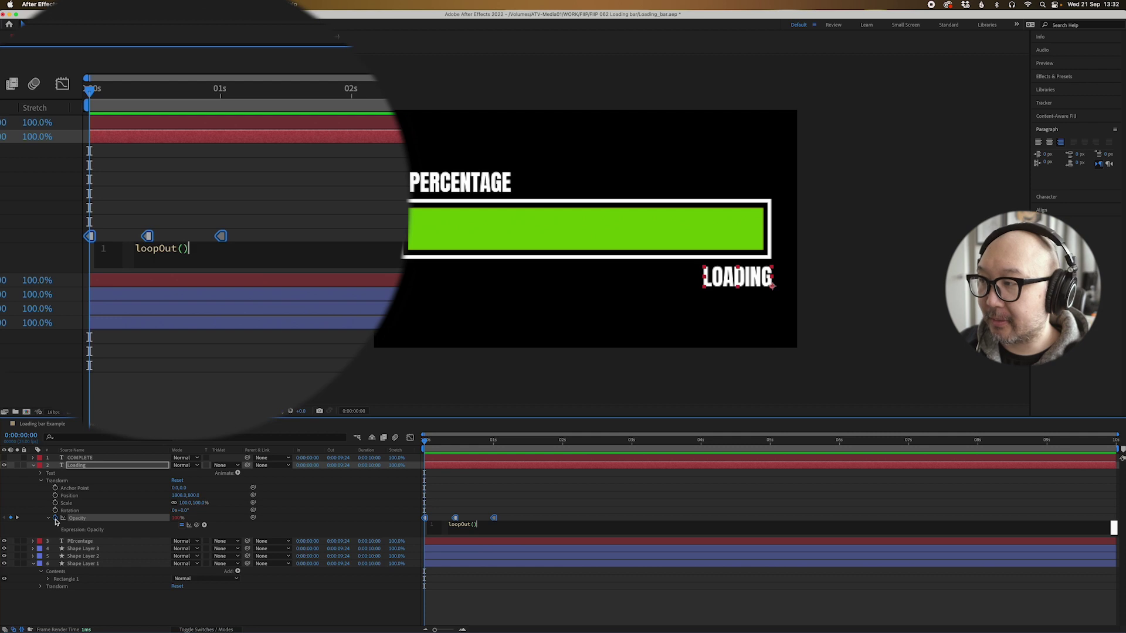
pyautogui.click(57, 522)
pyautogui.click(639, 595)
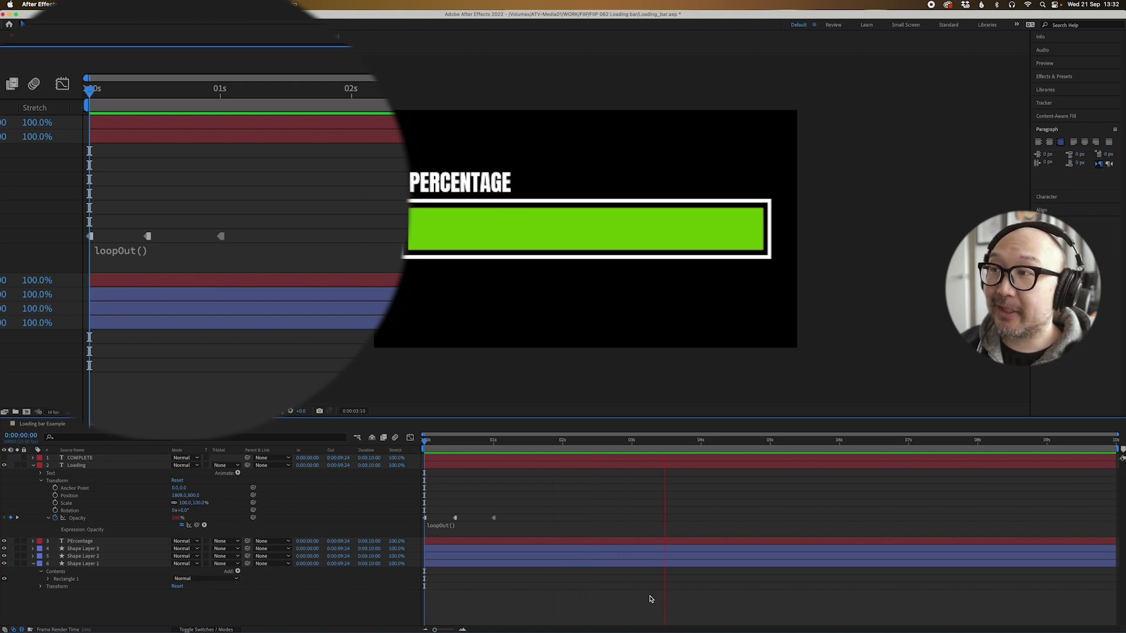
pyautogui.press('space')
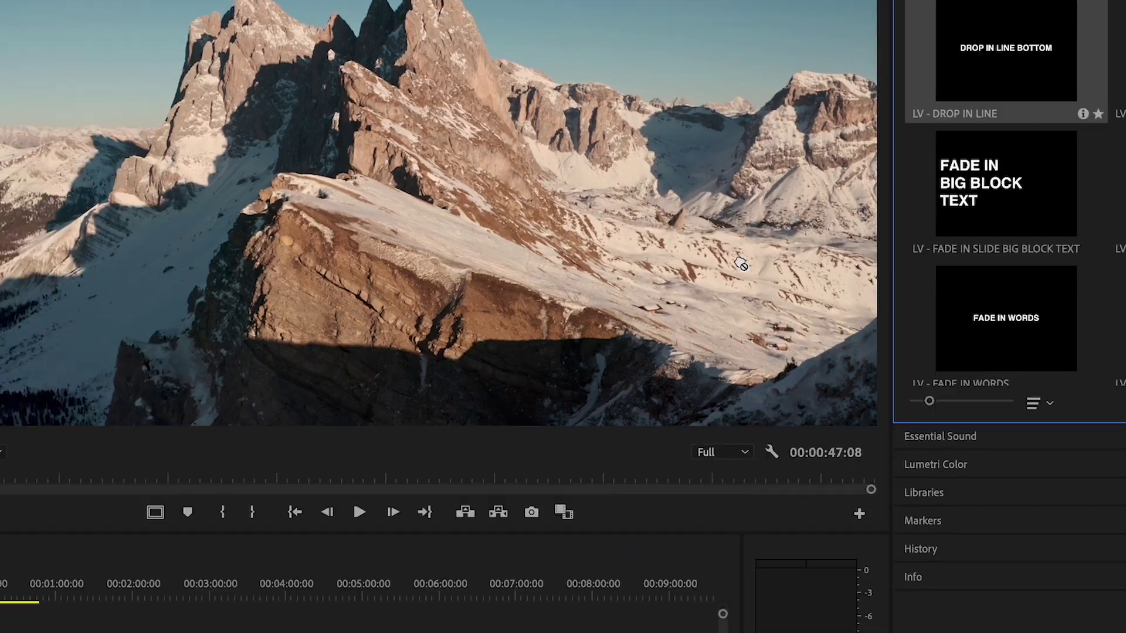
# In Premiere Pro, place a title template on track V2 above the mountain footage and play the sequence.
pyautogui.moveTo(741, 264); pyautogui.dragTo(88, 632)
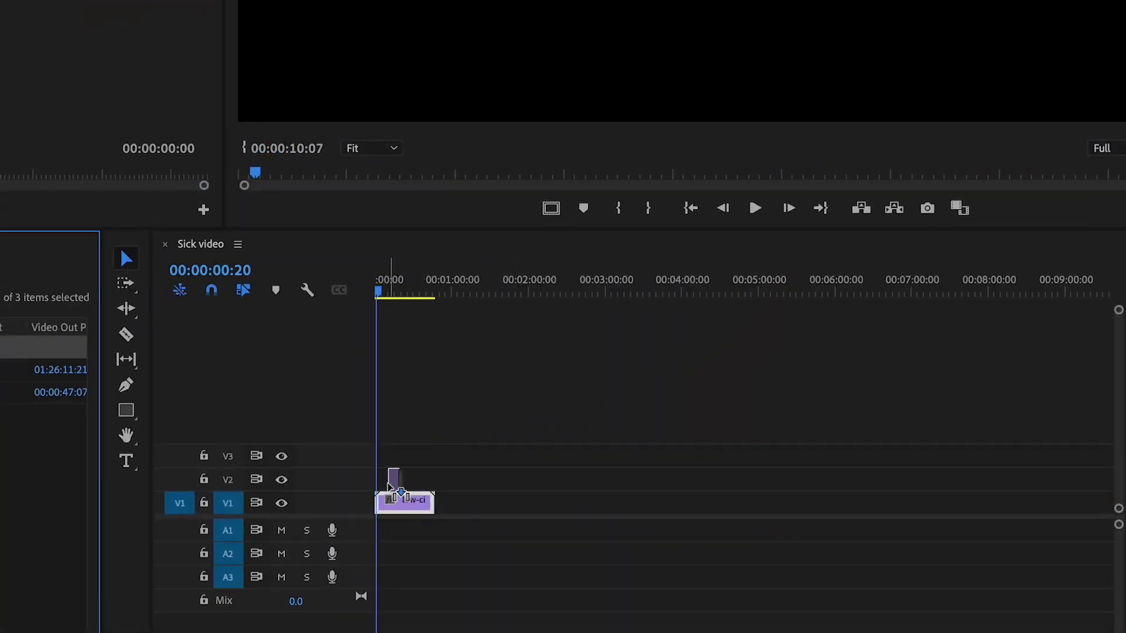
pyautogui.moveTo(392, 487); pyautogui.dragTo(392, 481)
pyautogui.press('\\')
pyautogui.press('space')
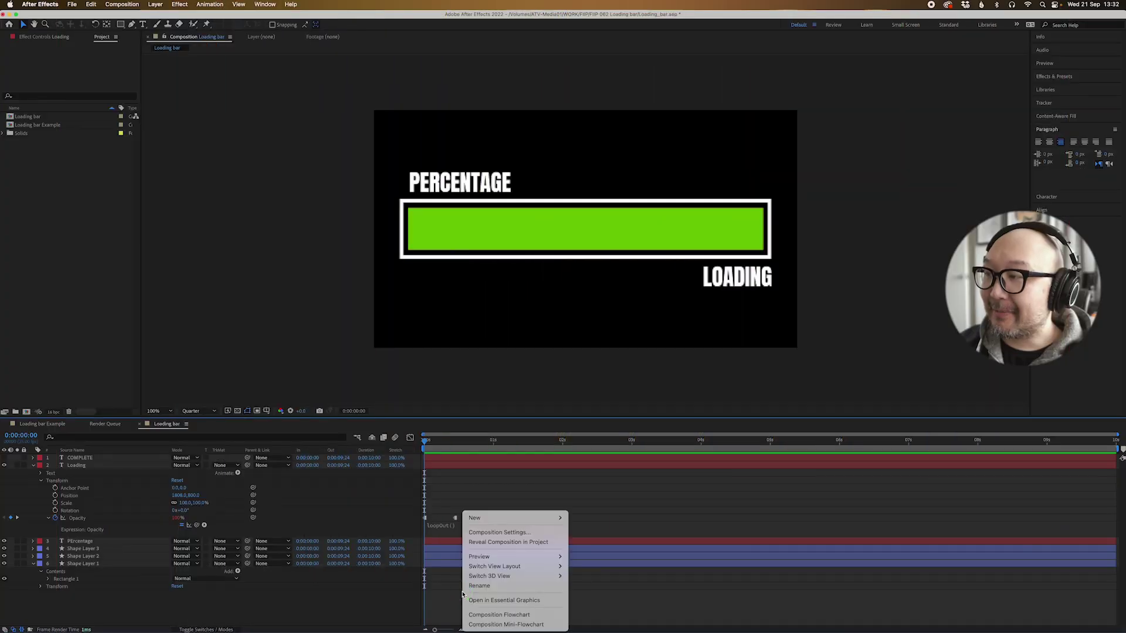
# Add a Null Object layer and apply the Slider Control effect to Null 2.
pyautogui.moveTo(501, 520)
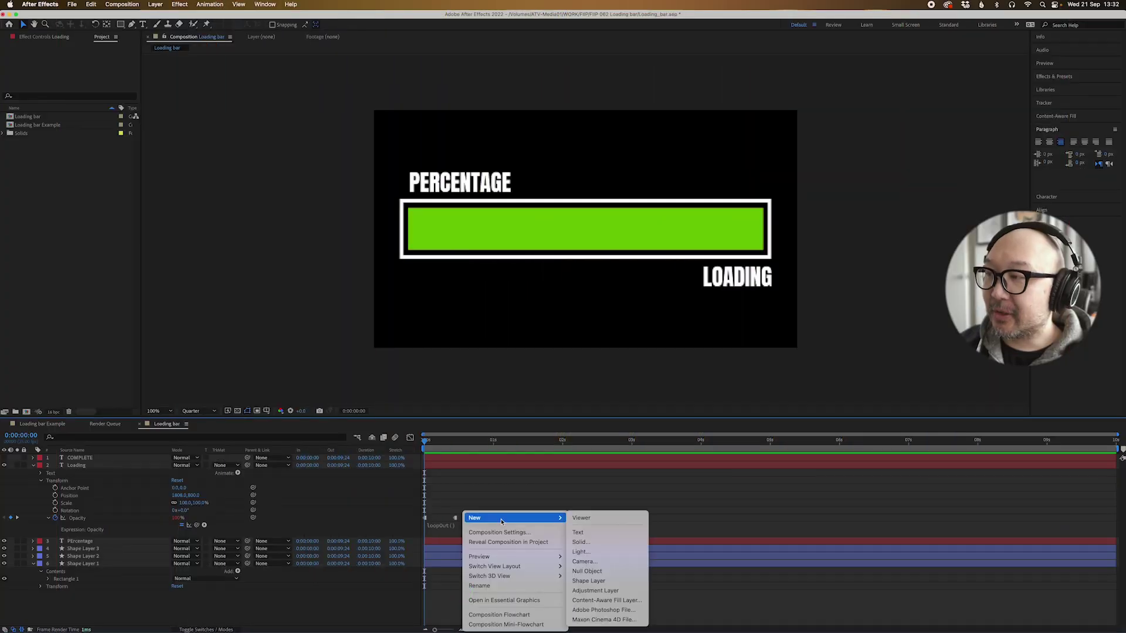
pyautogui.click(588, 570)
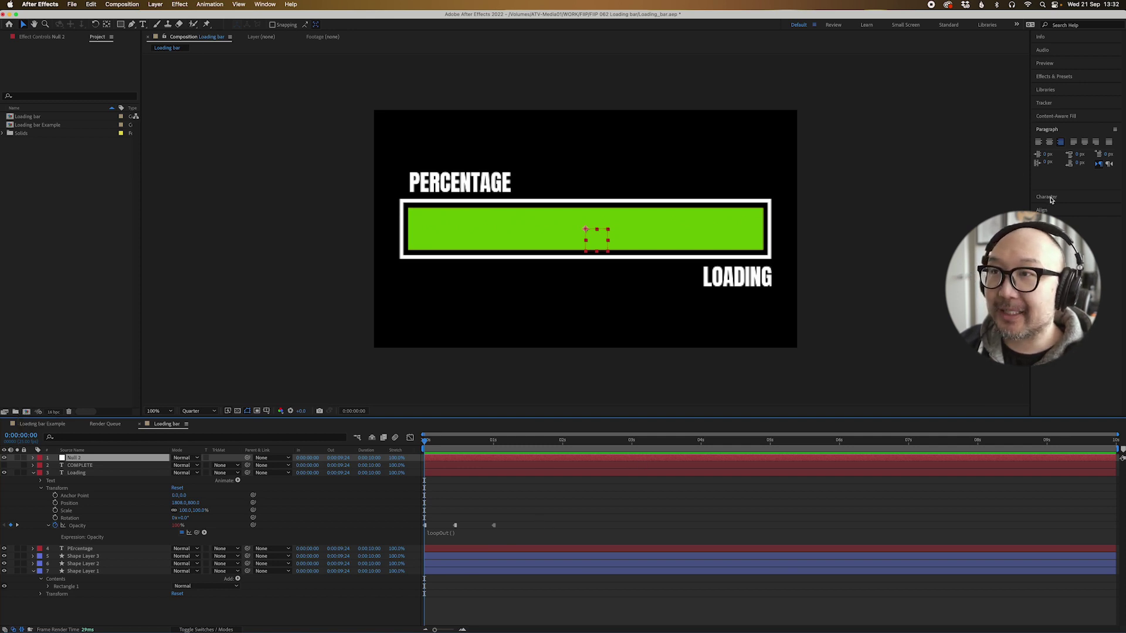
pyautogui.click(1059, 77)
pyautogui.click(1065, 87)
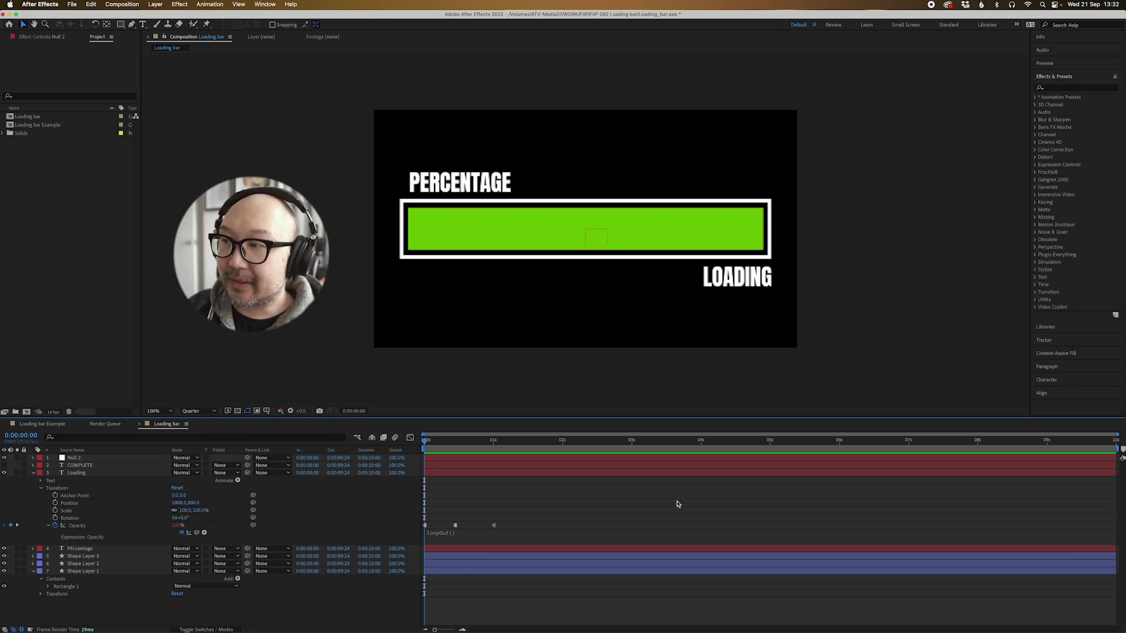
pyautogui.click(695, 459)
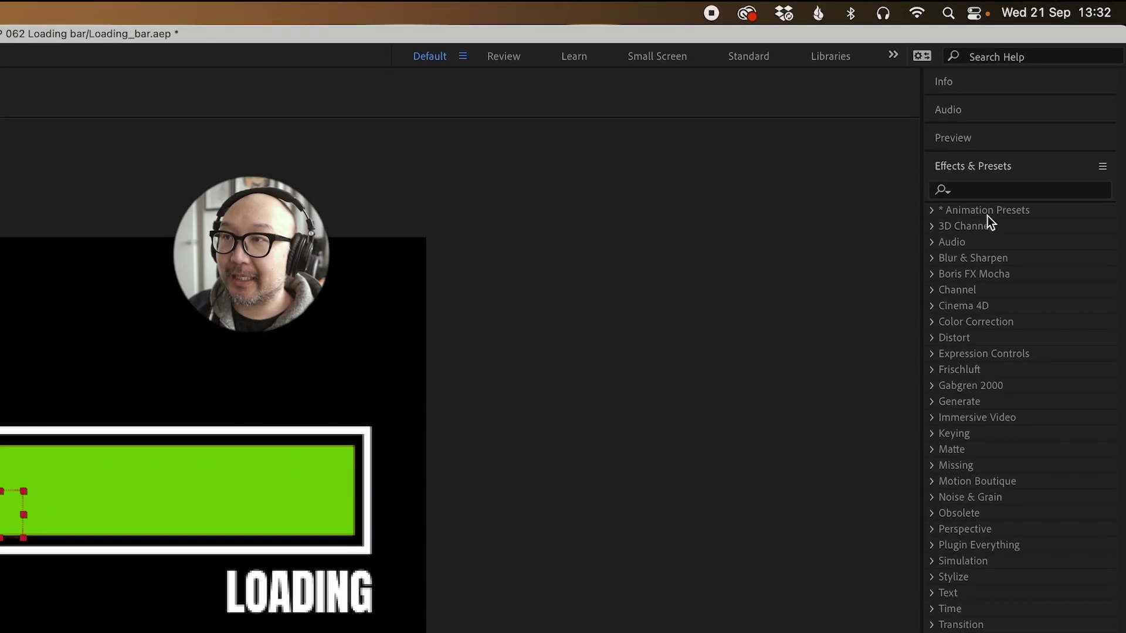
pyautogui.click(1071, 88)
pyautogui.write('slider')
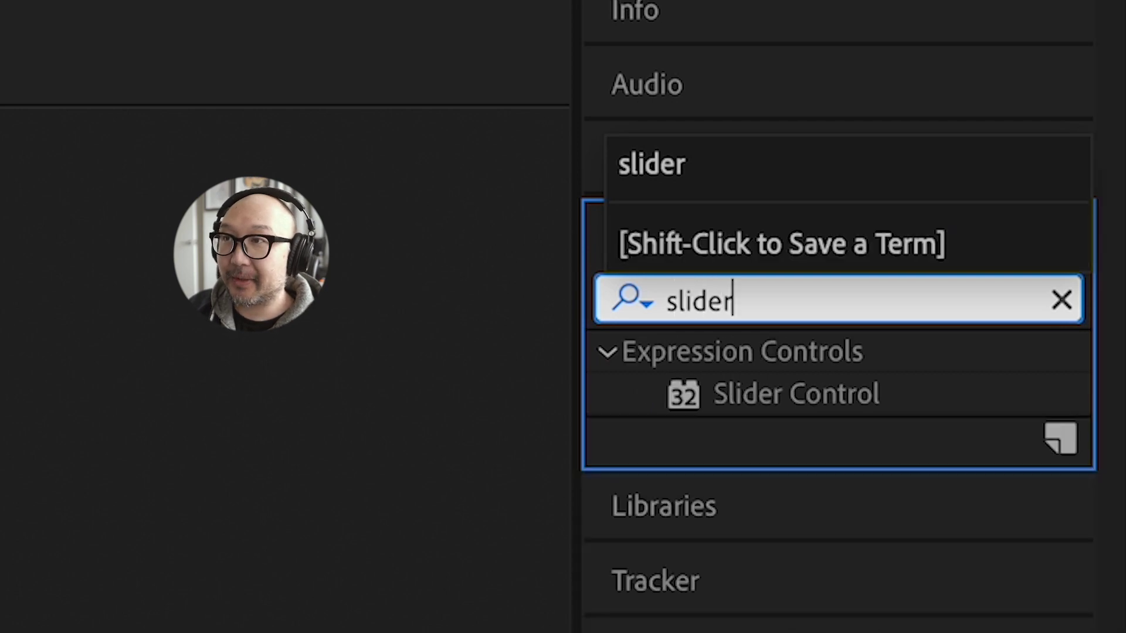
pyautogui.moveTo(755, 397); pyautogui.dragTo(450, 460)
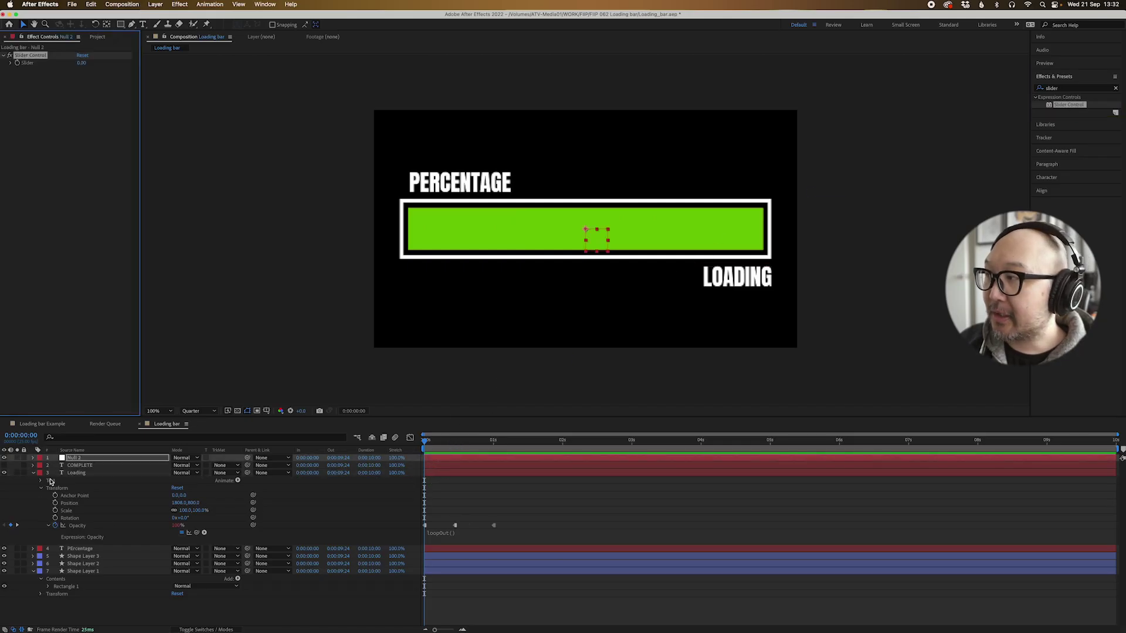
# Expand Null 2's effects to reveal the Slider value of 0.00.
pyautogui.click(33, 458)
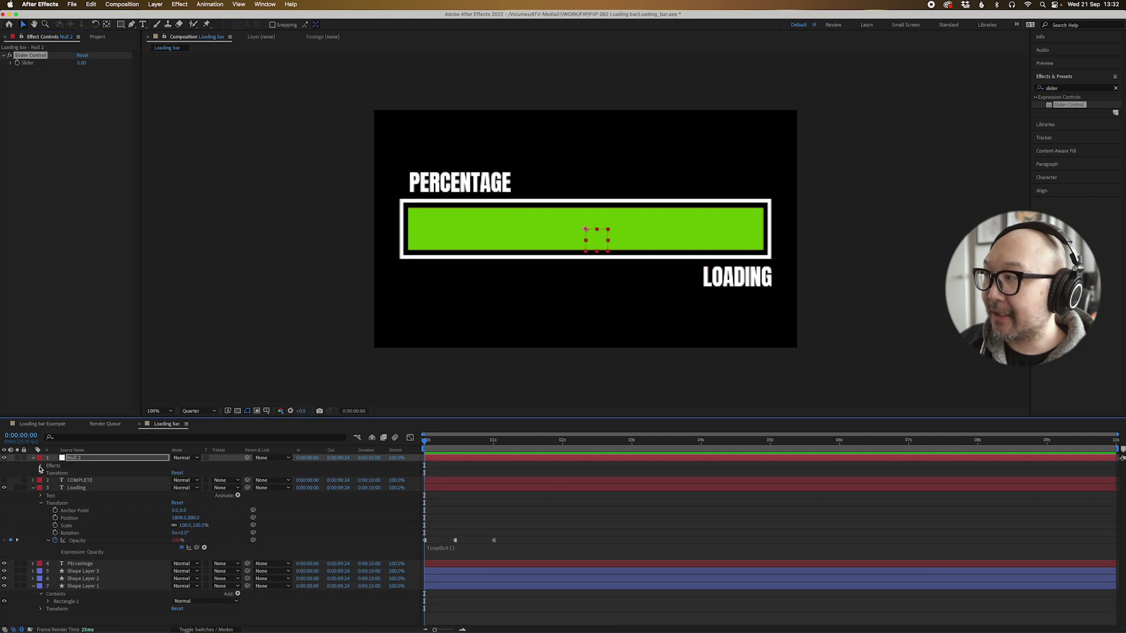
pyautogui.click(41, 466)
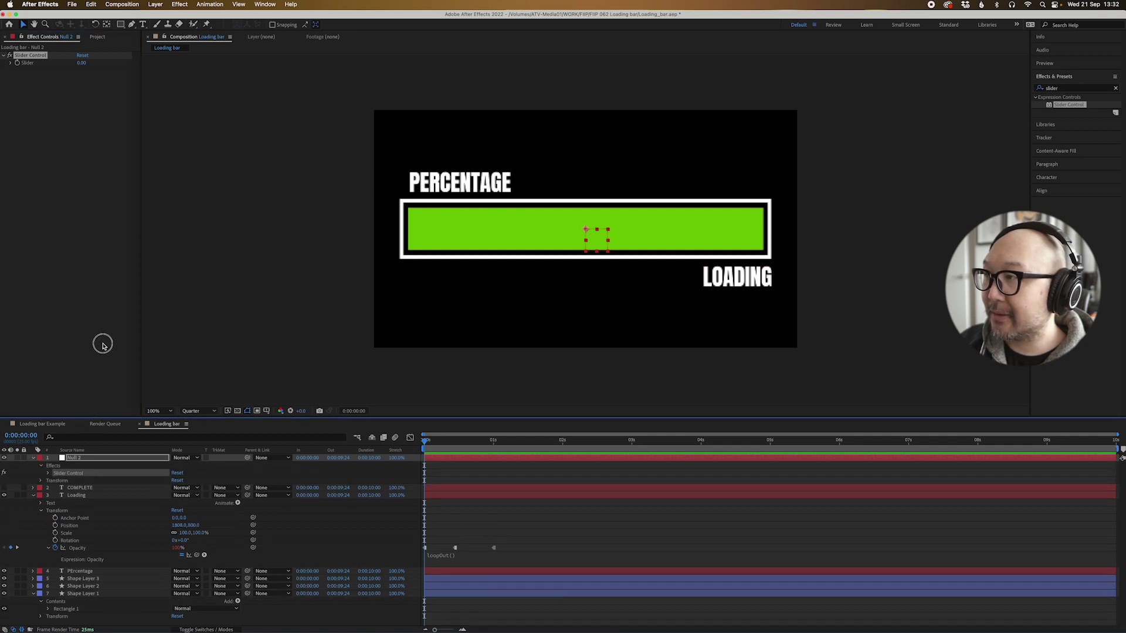
pyautogui.moveTo(104, 417); pyautogui.dragTo(111, 309)
pyautogui.click(71, 545)
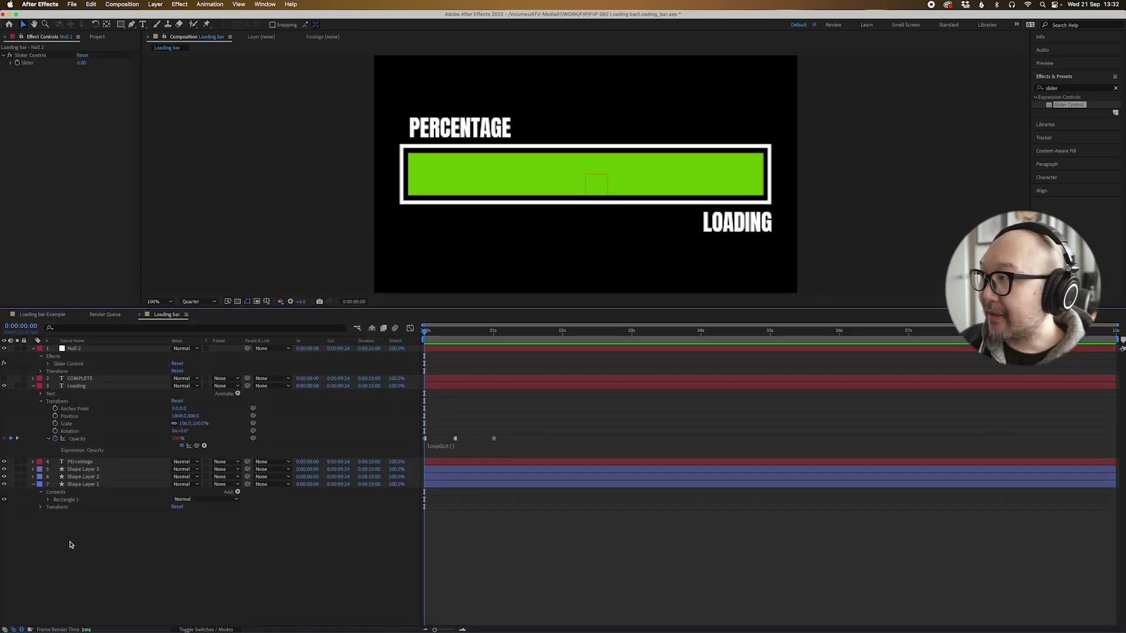
pyautogui.click(49, 364)
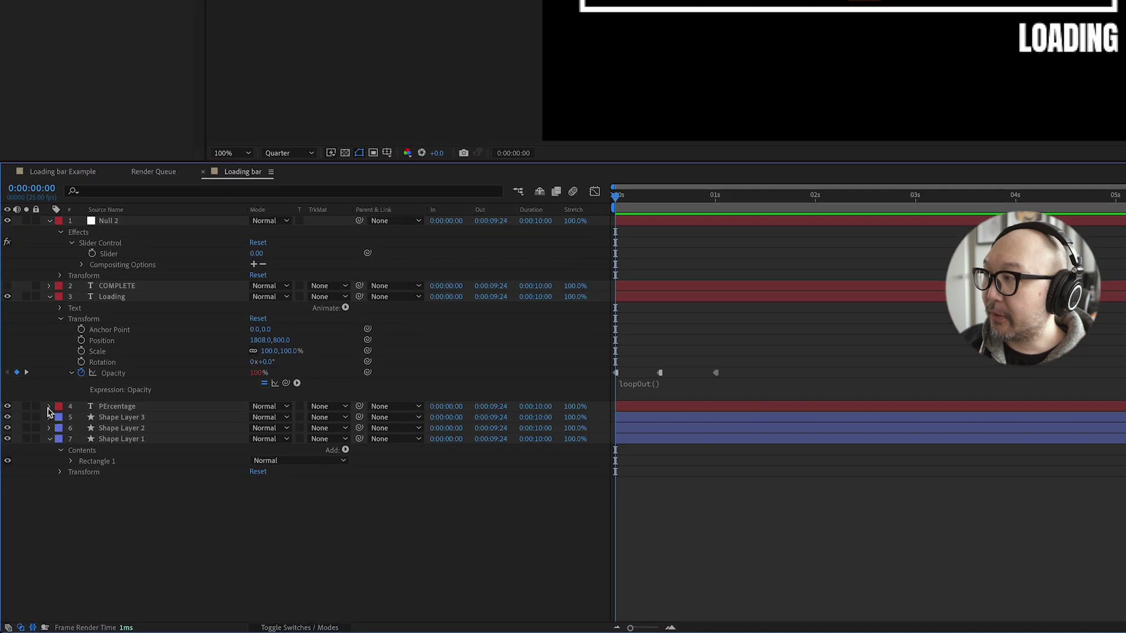
# Reveal the PErcentage layer's Source Text and pick-whip its expression to Null 2's Slider.
pyautogui.click(33, 477)
pyautogui.click(119, 409)
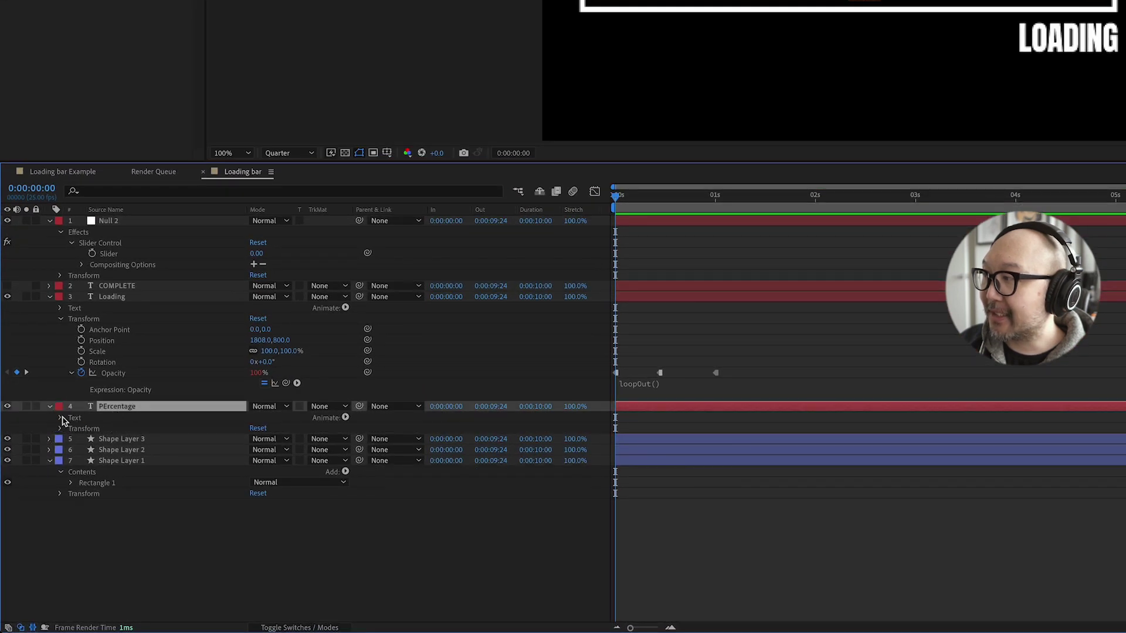
pyautogui.click(60, 419)
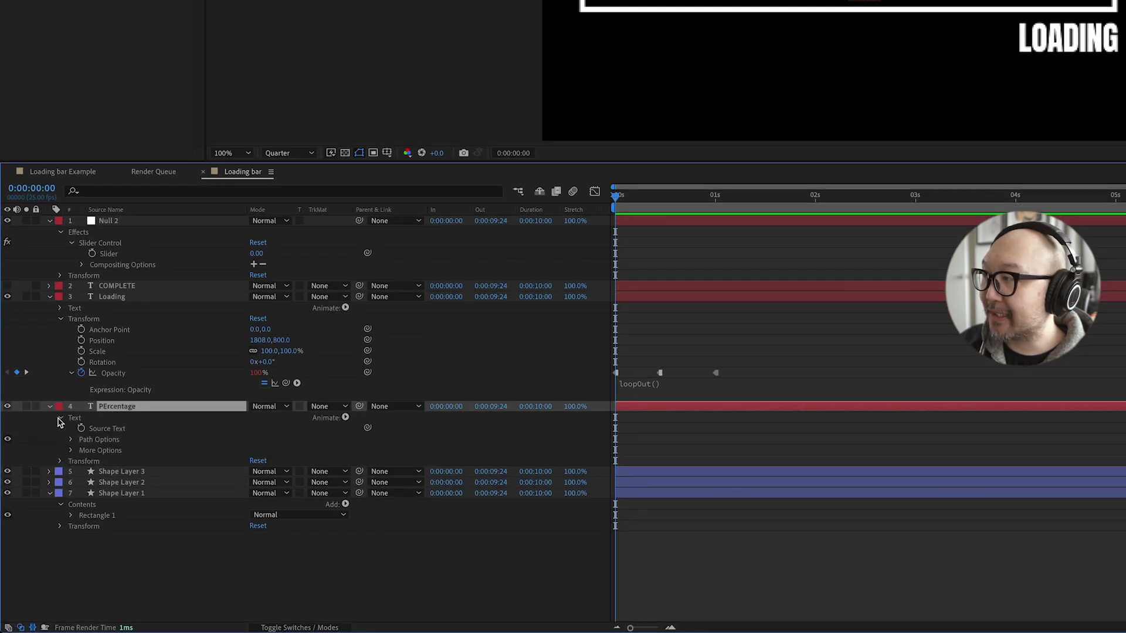
pyautogui.click(100, 430)
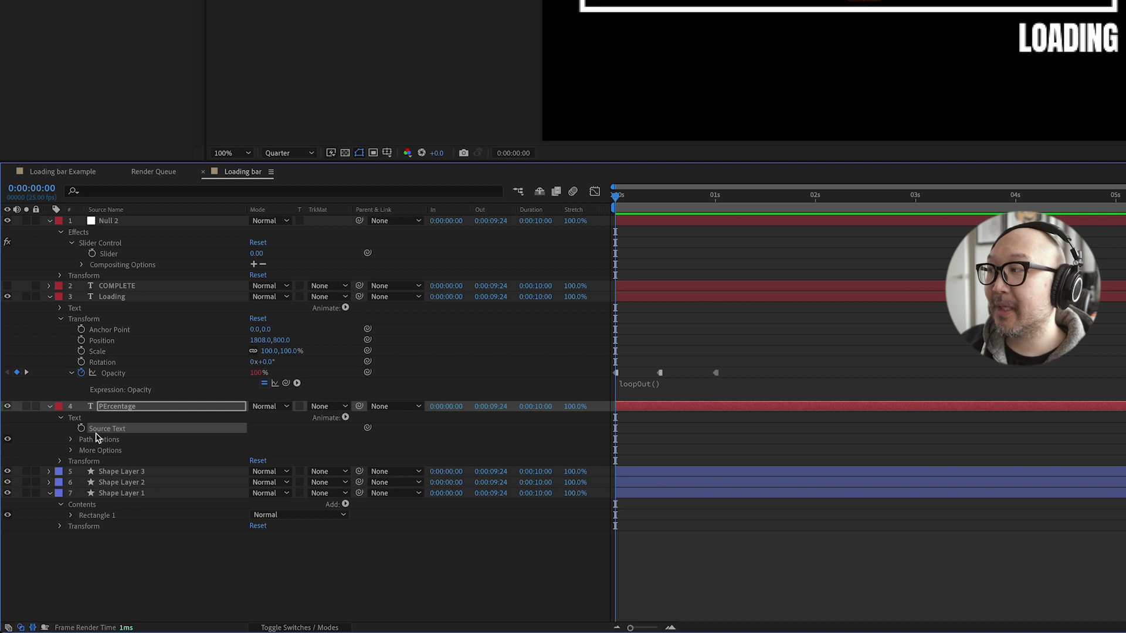
pyautogui.keyDown('alt'); pyautogui.click(81, 429); pyautogui.keyUp('alt')
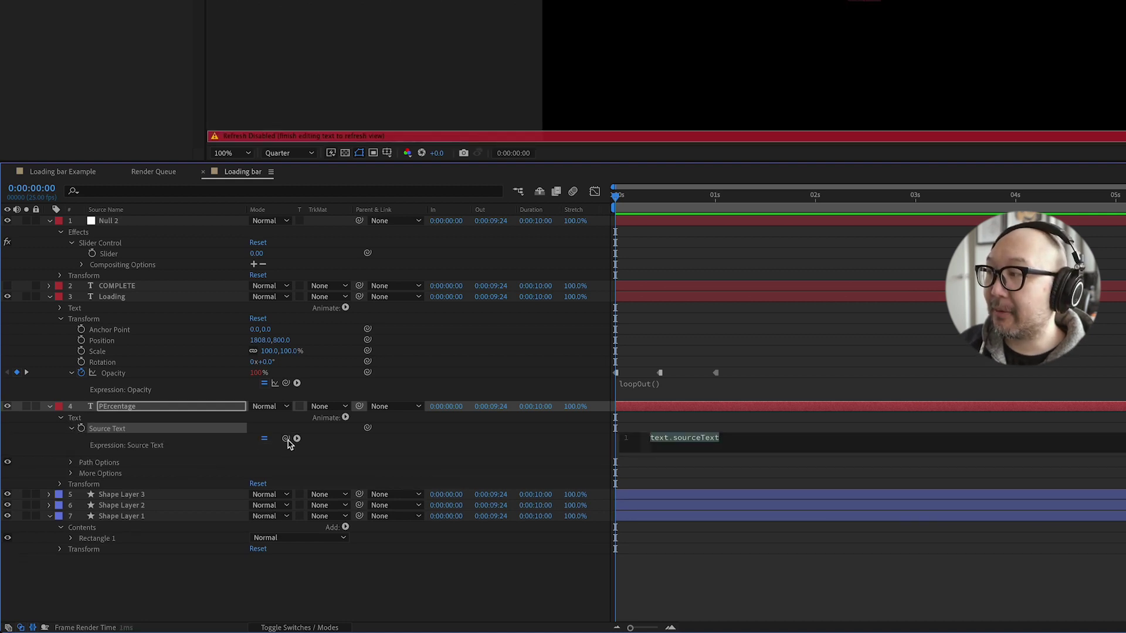
pyautogui.moveTo(285, 439); pyautogui.dragTo(109, 253)
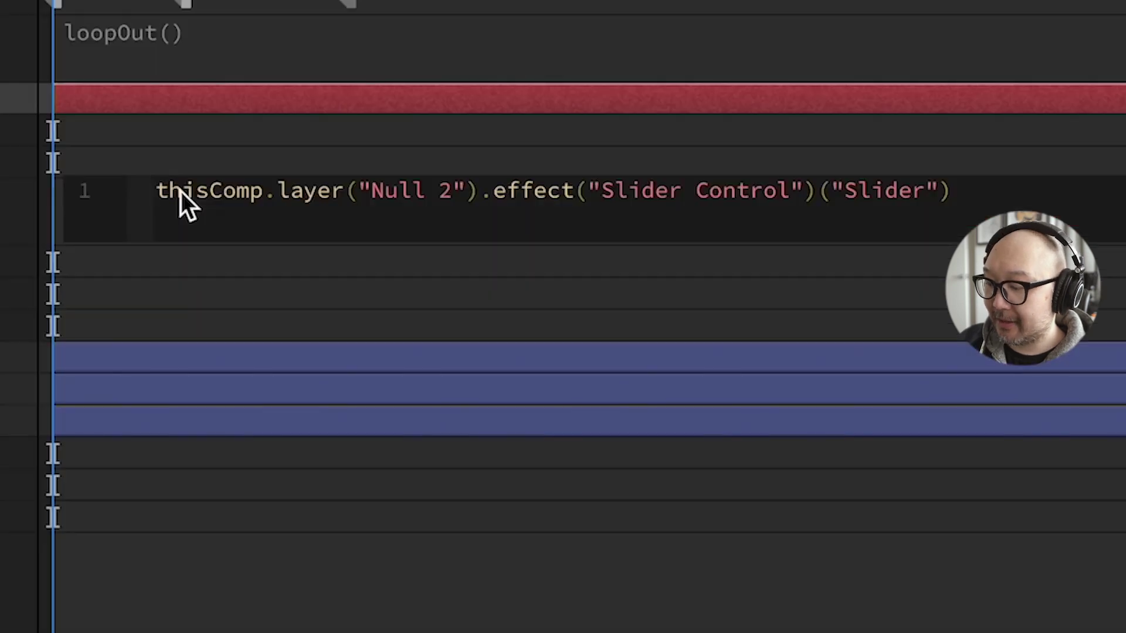
# Store the slider value as num, return Math.round(num), and commit the expression.
pyautogui.write('num ')
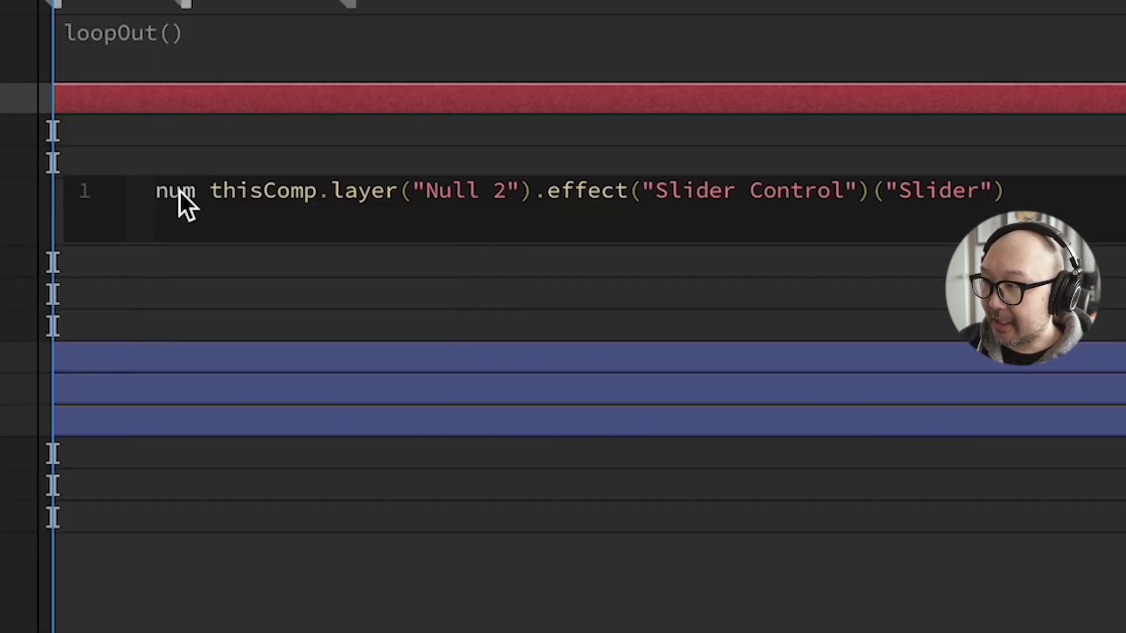
pyautogui.write('=')
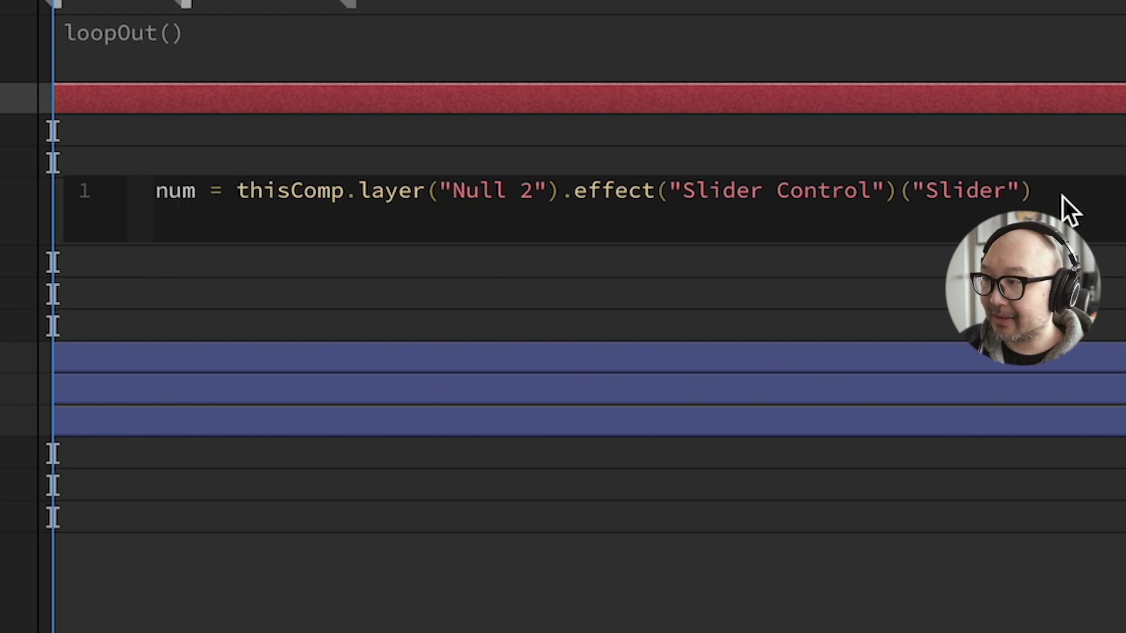
pyautogui.press('Return')
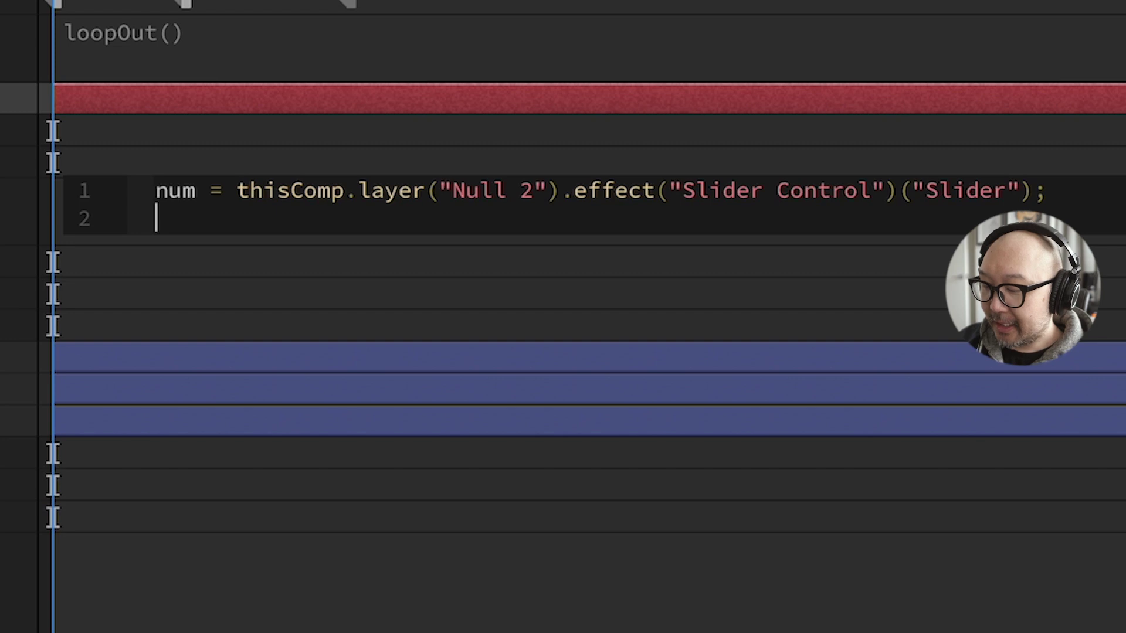
pyautogui.write('Math.R')
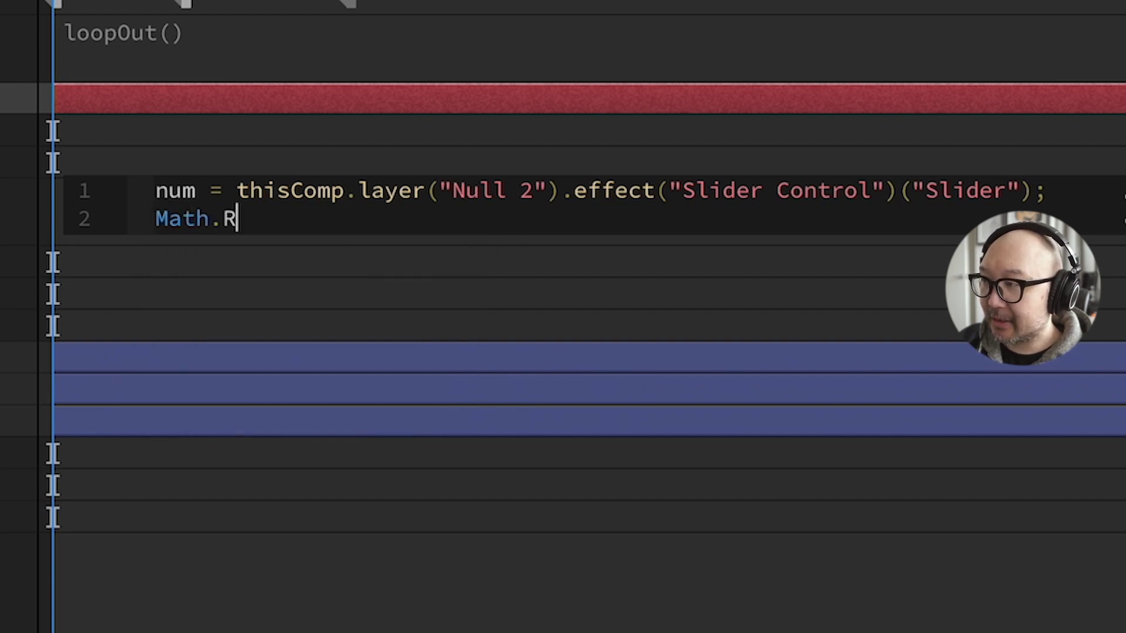
pyautogui.press('BackSpace')
pyautogui.write('round')
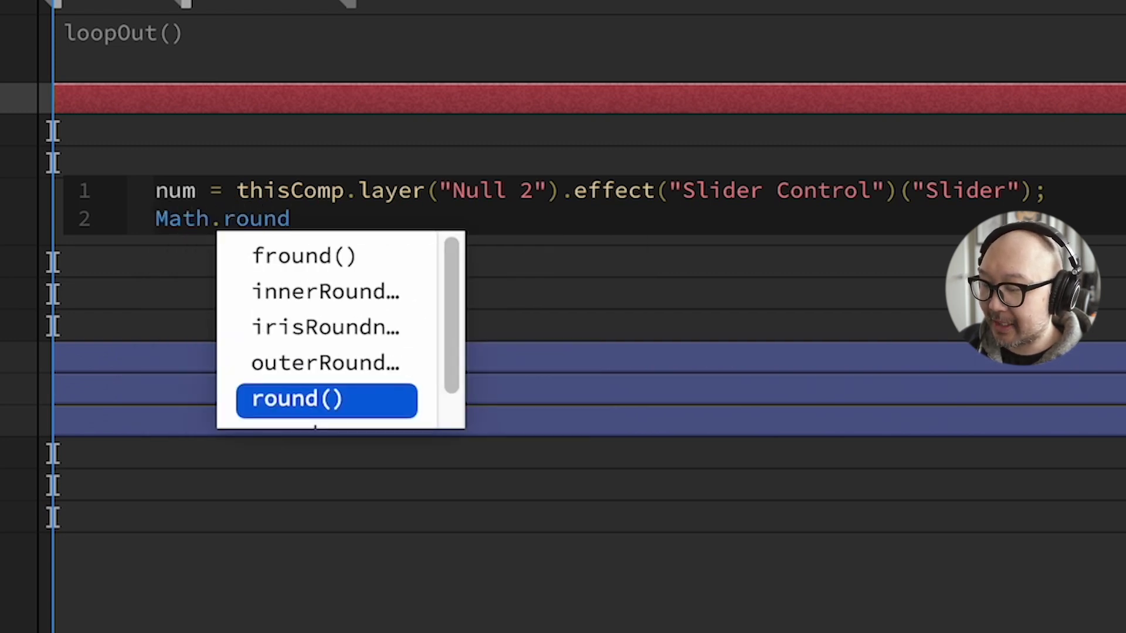
pyautogui.press('Return')
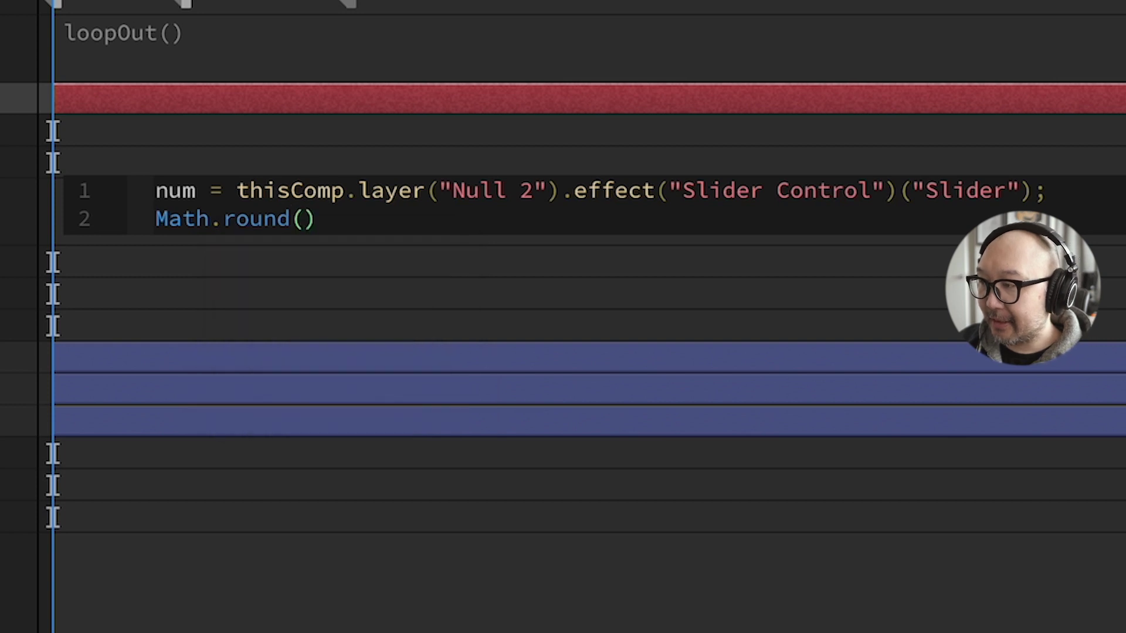
pyautogui.write('num)')
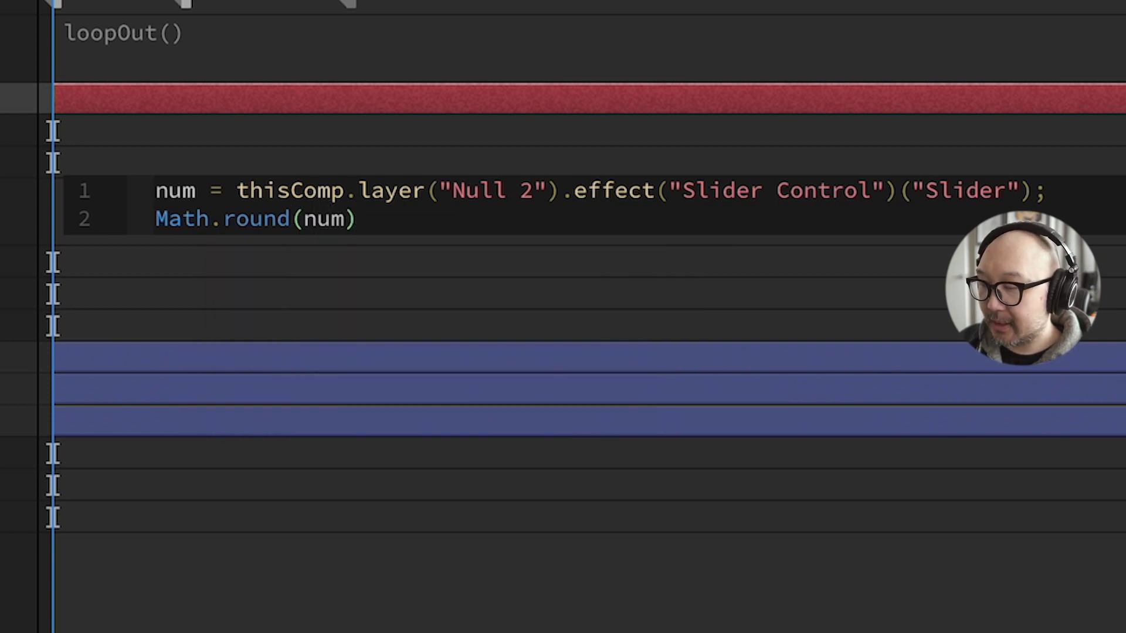
pyautogui.write(';')
pyautogui.press('KP_Enter')
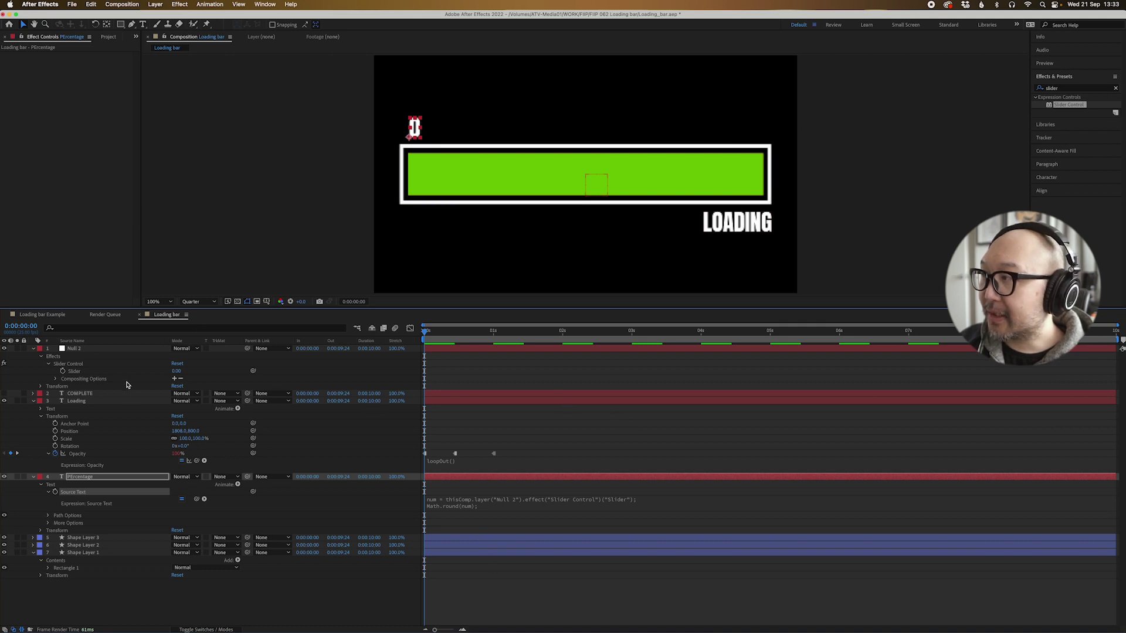
# Test the counter by scrubbing the Slider to 97 and 68, then append + after Math.round(num).
pyautogui.moveTo(177, 376)
pyautogui.mouseDown()
pyautogui.moveTo(257, 374)
pyautogui.moveTo(177, 374)
pyautogui.mouseUp()
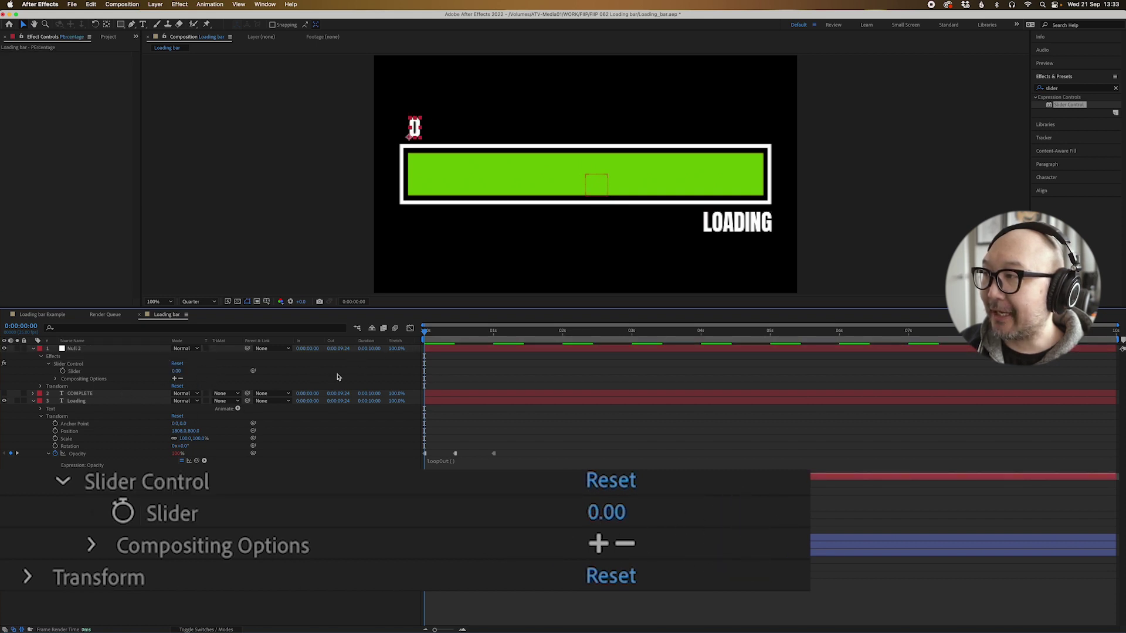
pyautogui.moveTo(176, 371)
pyautogui.mouseDown()
pyautogui.moveTo(210, 373)
pyautogui.moveTo(176, 373)
pyautogui.mouseUp()
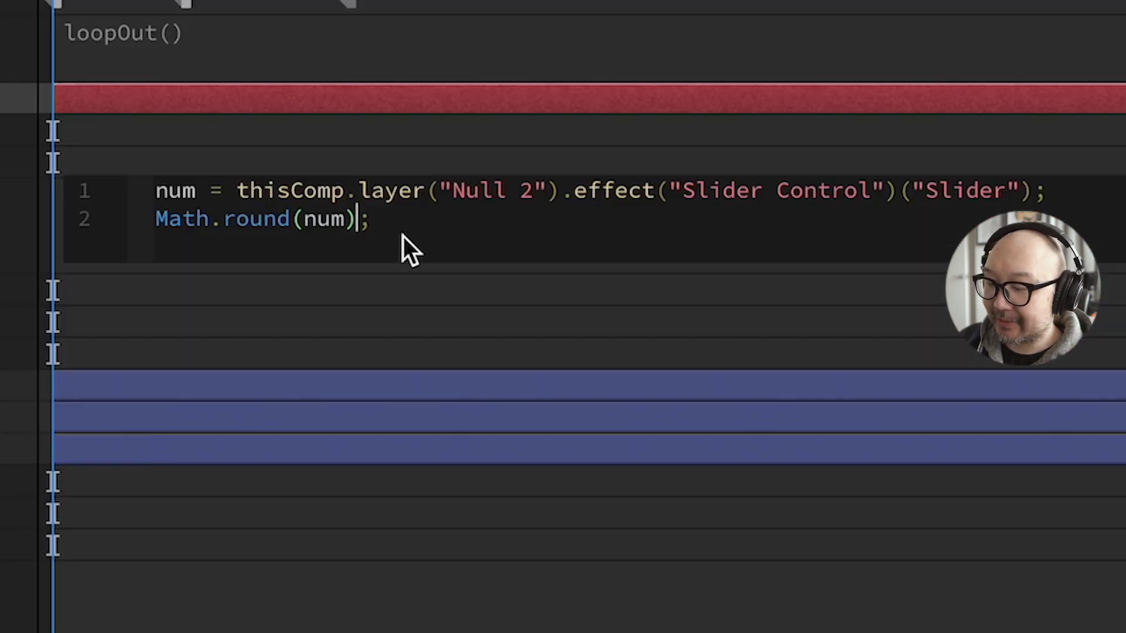
pyautogui.write('+ "%')
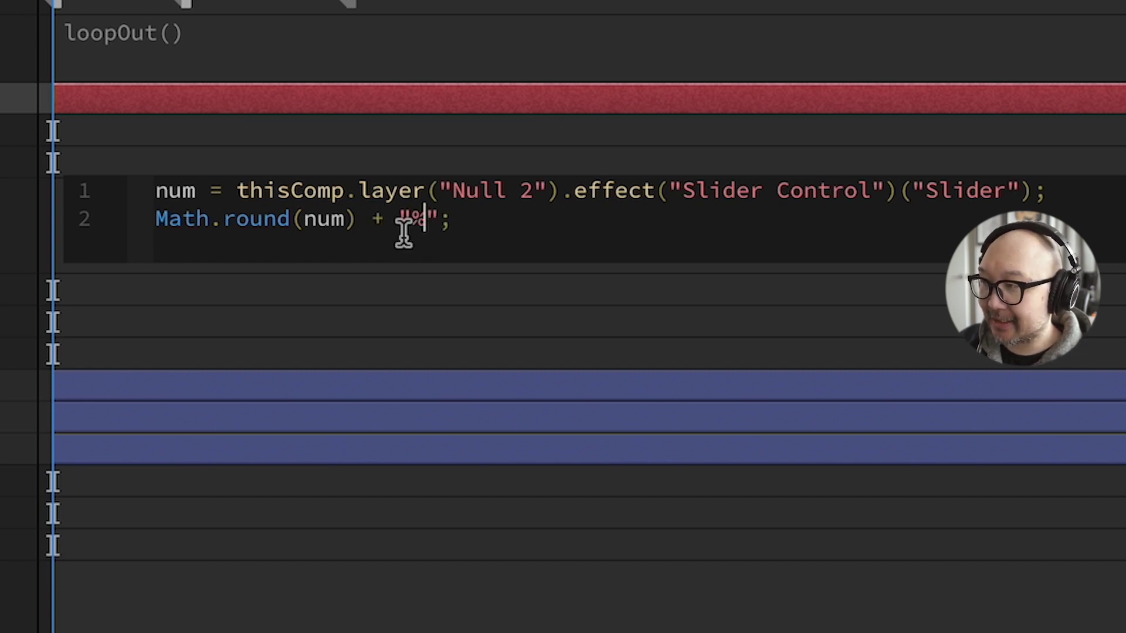
# Keyframe the Null's Slider at 0 at the start and 100 at five seconds.
pyautogui.click(799, 414)
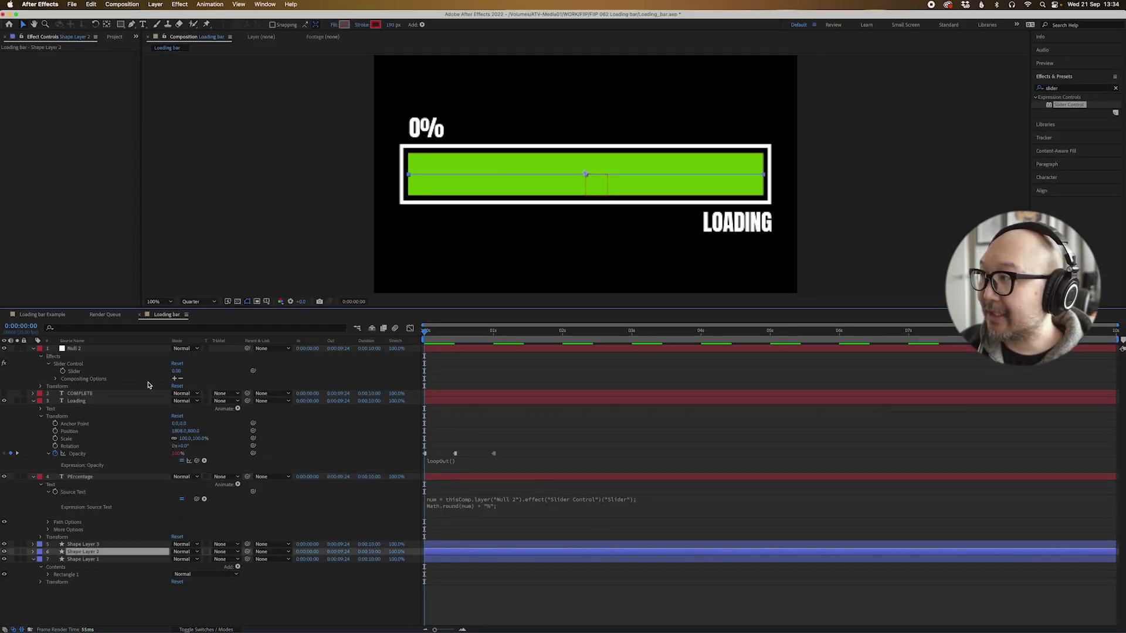
pyautogui.click(63, 371)
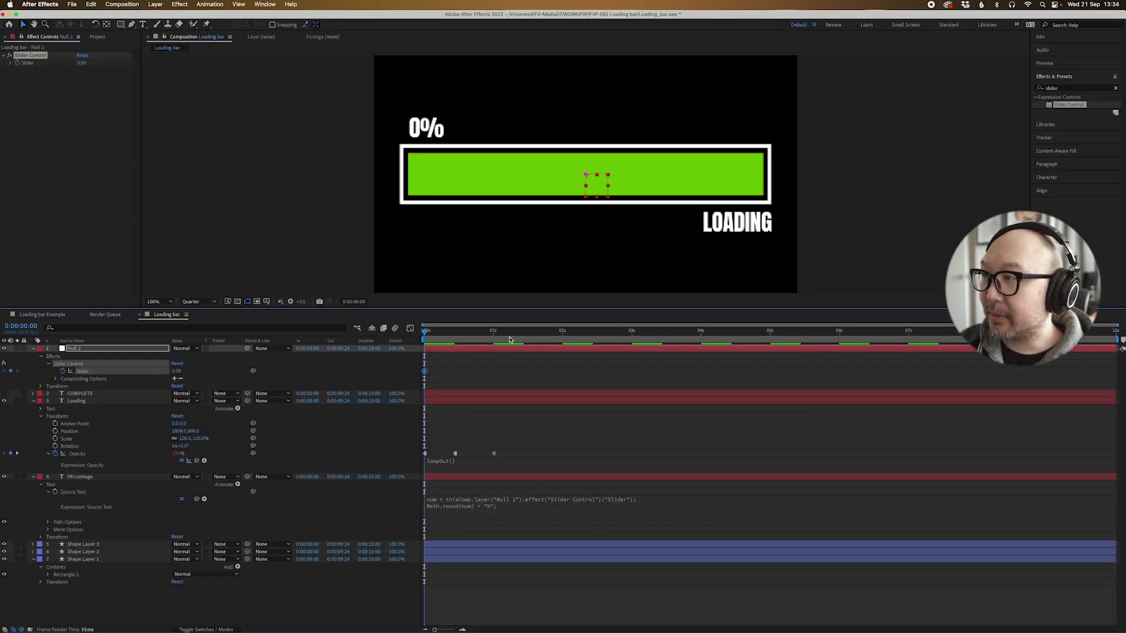
pyautogui.moveTo(509, 340); pyautogui.dragTo(770, 361)
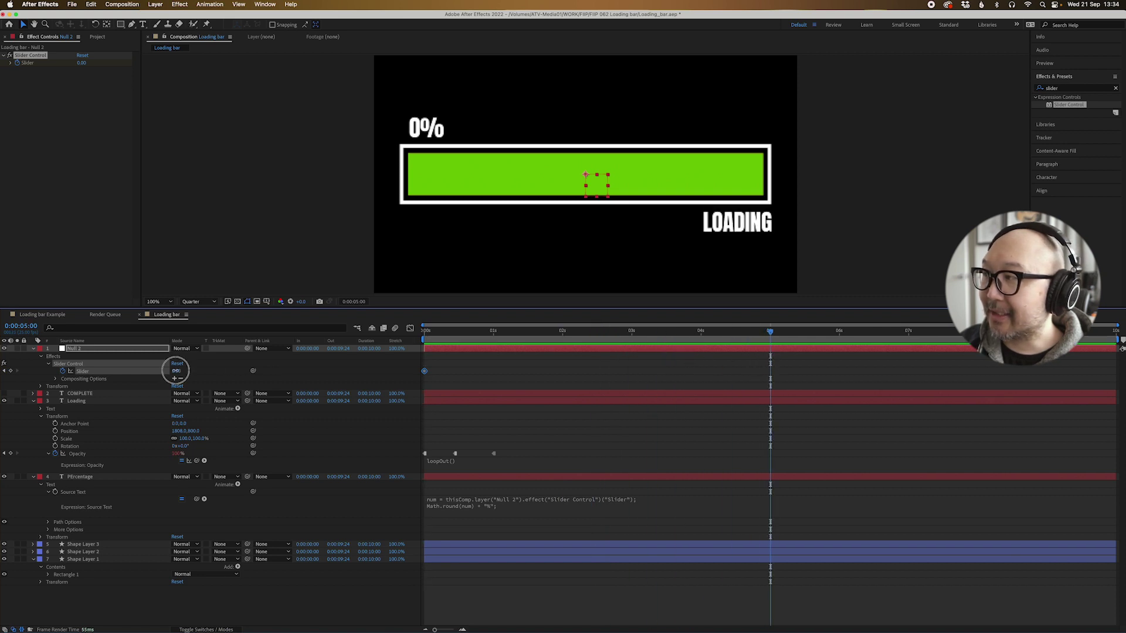
pyautogui.click(176, 371)
pyautogui.write('100')
pyautogui.press('Return')
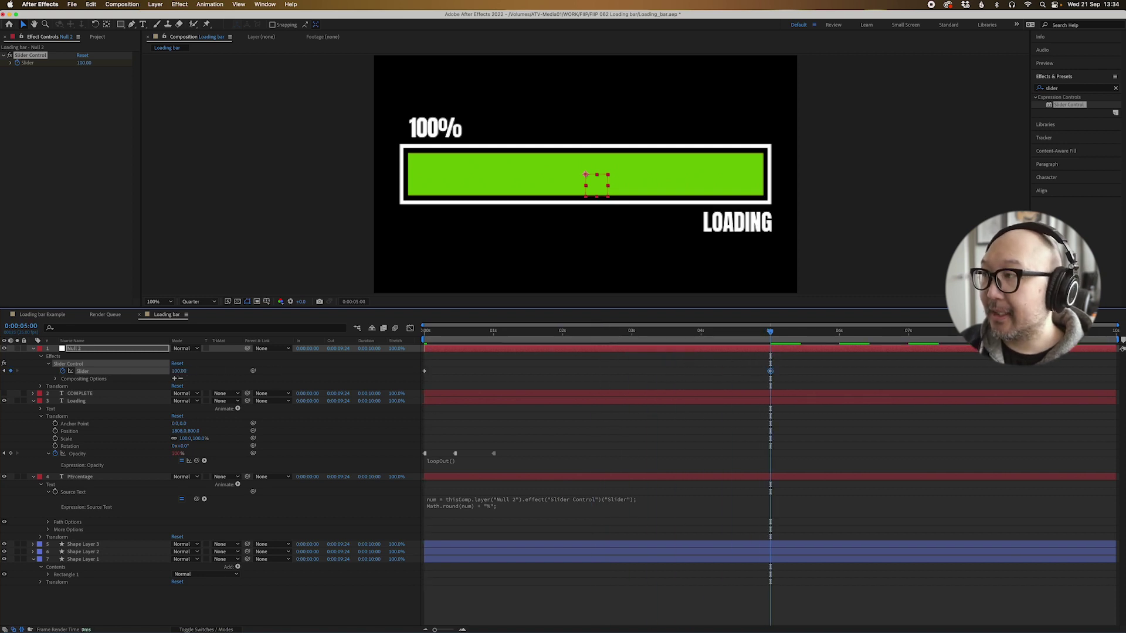
# Preview the counter running from the start to five seconds, then return to the start.
pyautogui.press('Home')
pyautogui.press('space')
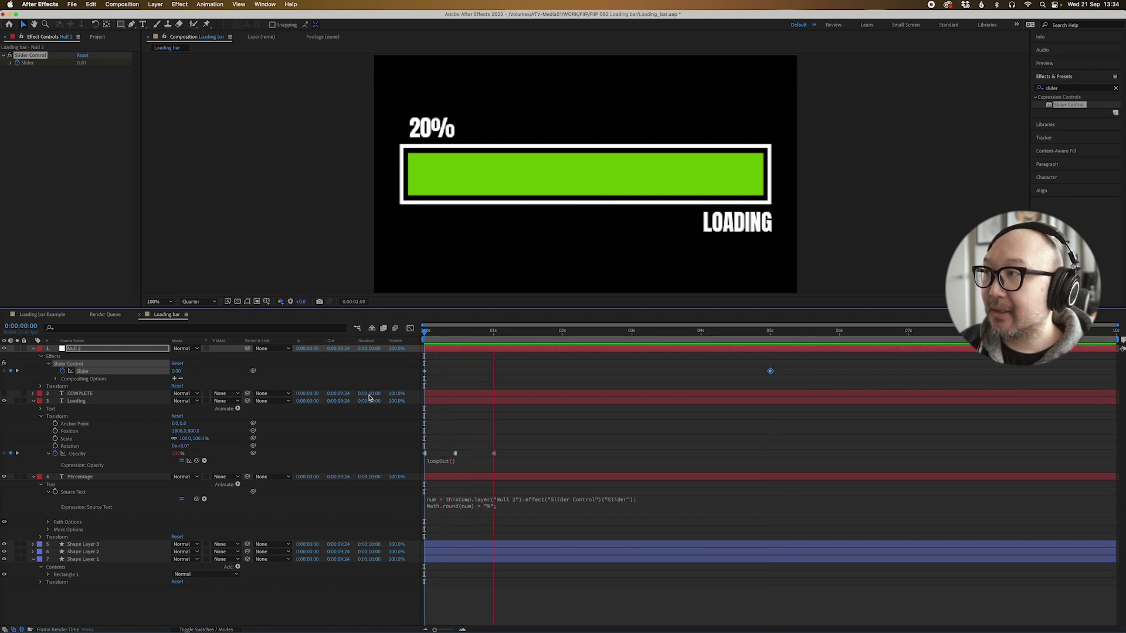
pyautogui.moveTo(708, 334); pyautogui.dragTo(768, 332)
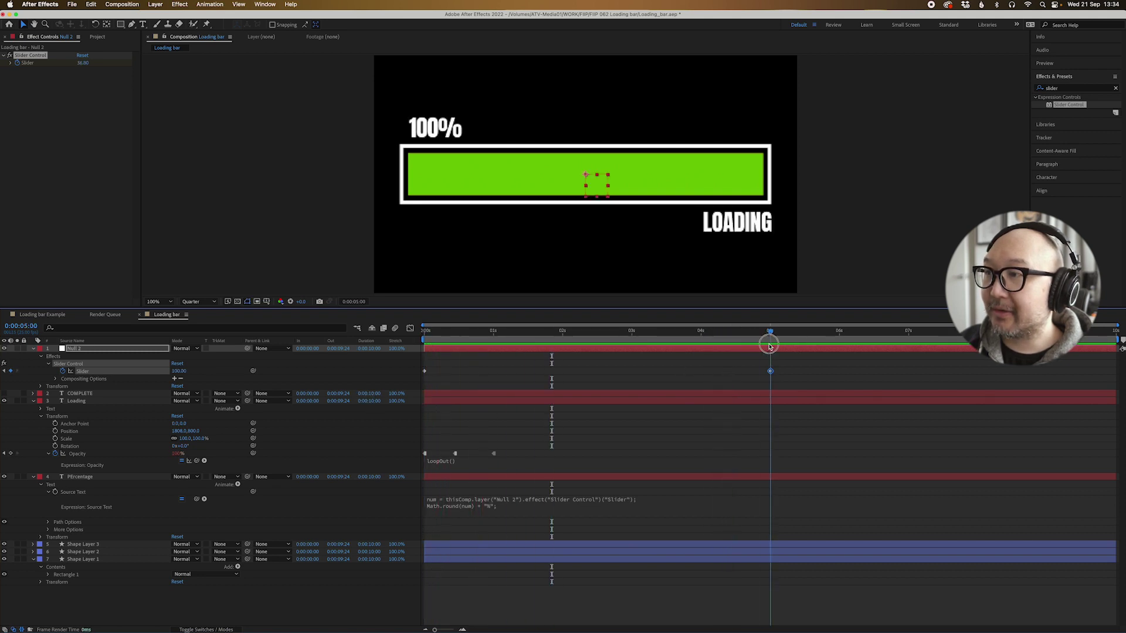
pyautogui.press('Home')
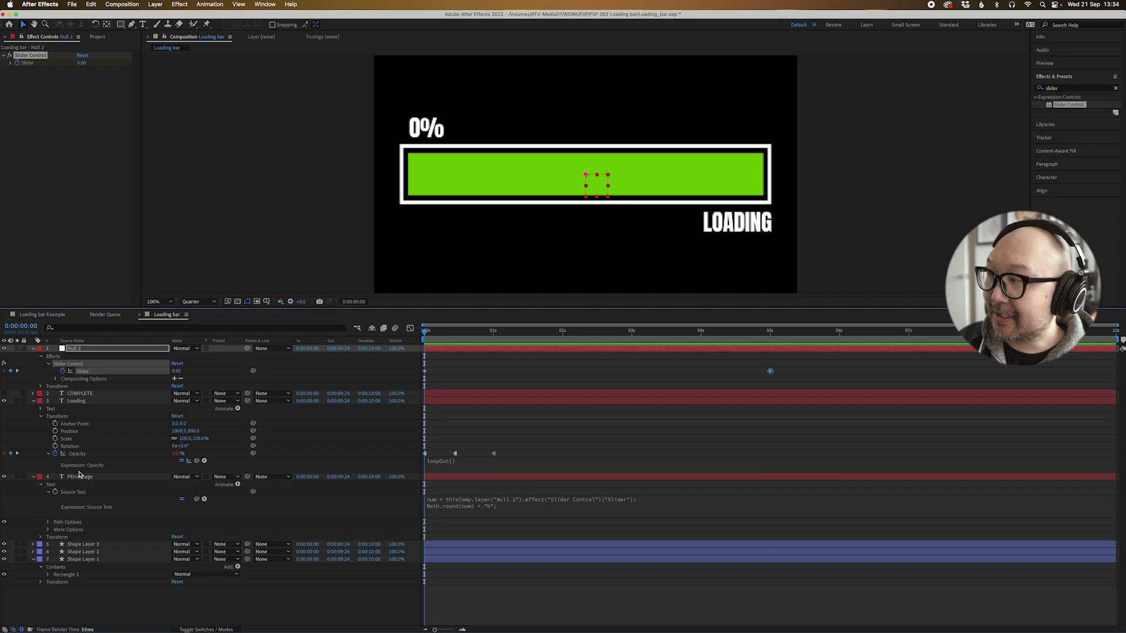
# Rename the outline rectangle's shape layer to Border.
pyautogui.click(97, 544)
pyautogui.click(92, 552)
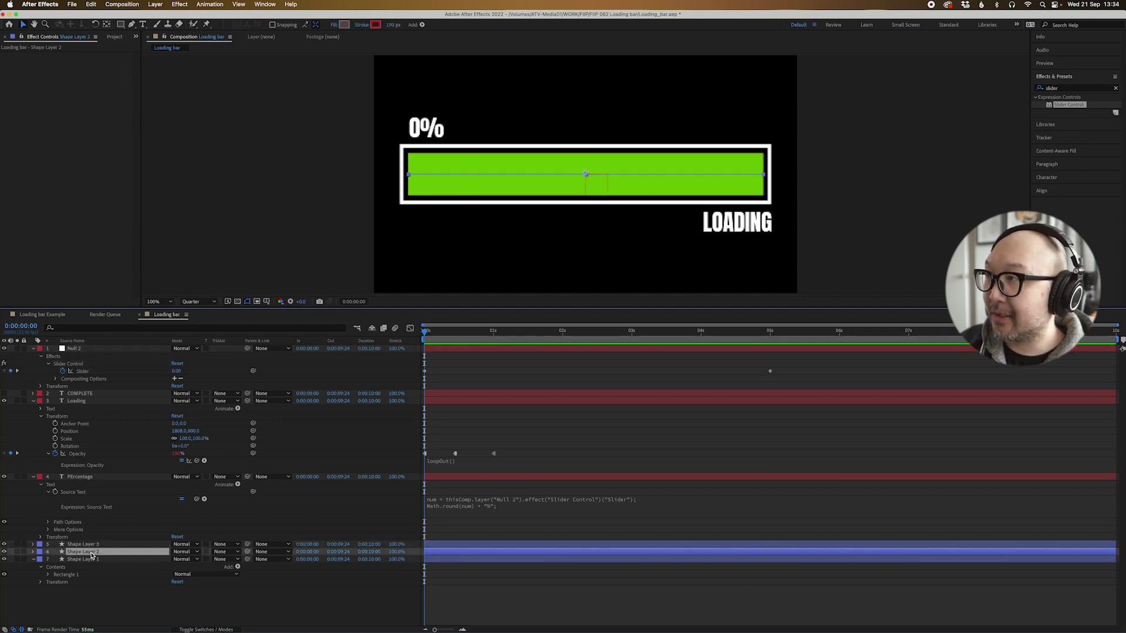
pyautogui.click(92, 559)
pyautogui.press('Return')
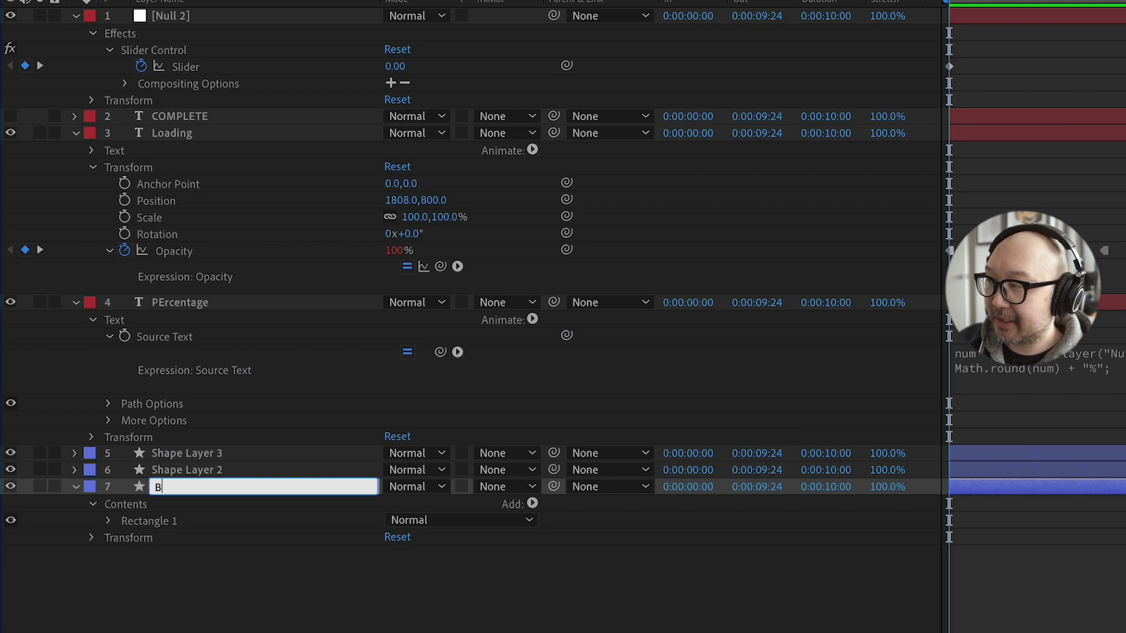
pyautogui.write('Border')
pyautogui.press('Return')
# Rename the next two shape layers Bottom Bar and Top bar.
pyautogui.hotkey('ctrl', 'Up')
pyautogui.press('Return')
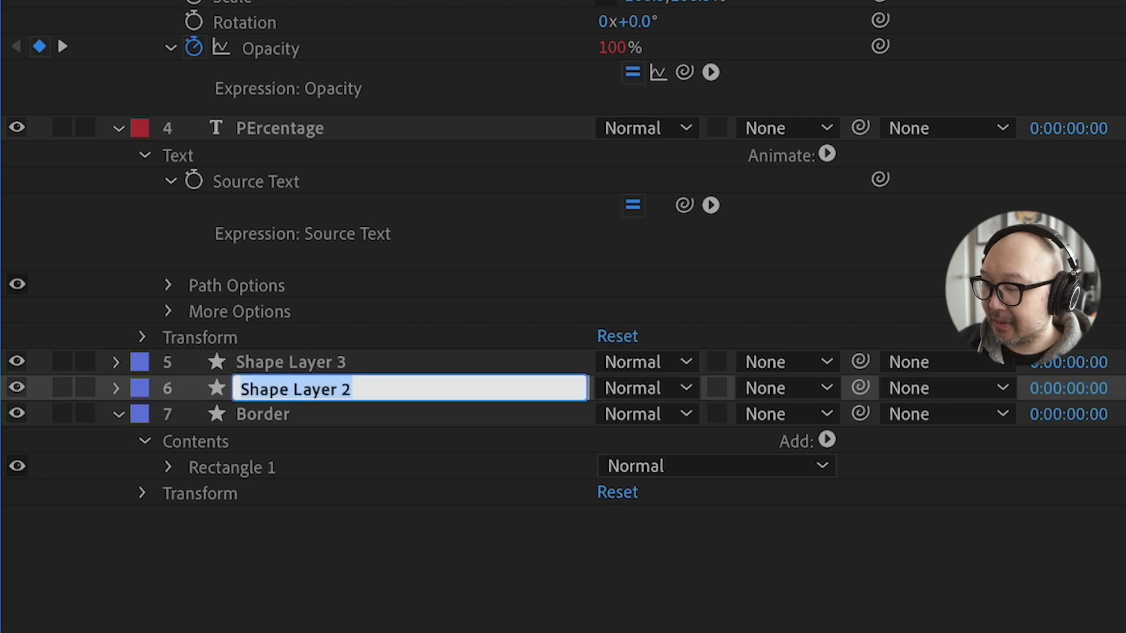
pyautogui.write('Bottom Bar')
pyautogui.press('Return')
pyautogui.hotkey('ctrl', 'Up')
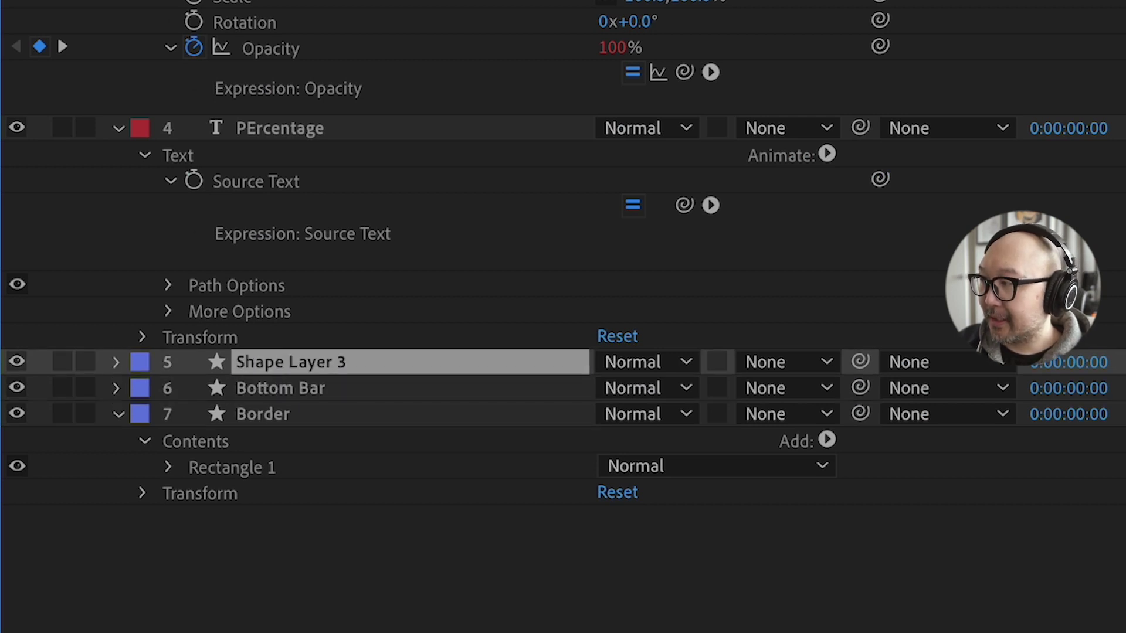
pyautogui.press('Return')
pyautogui.write('Top ba')
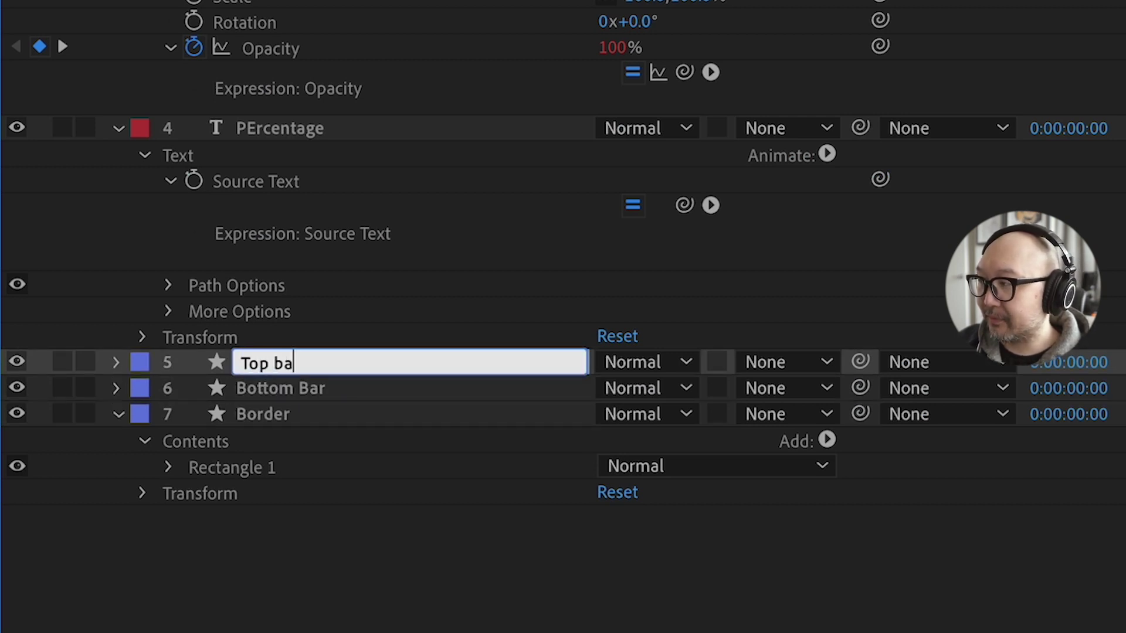
pyautogui.write('r')
pyautogui.press('Return')
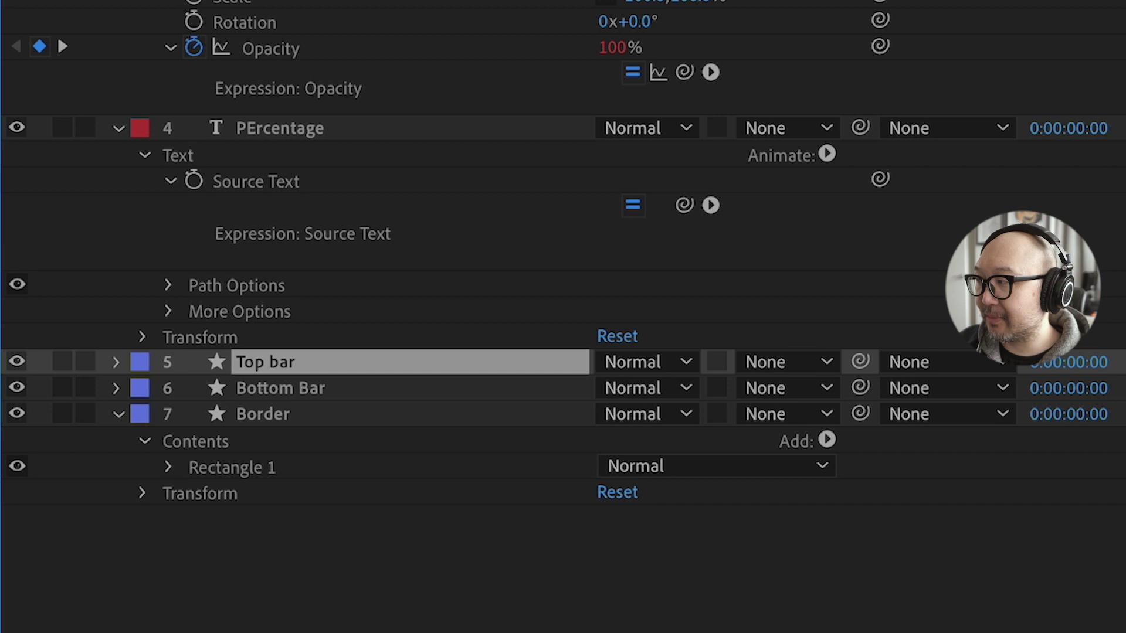
pyautogui.click(118, 363)
# Add Trim Paths to the Top bar layer's contents.
pyautogui.click(142, 389)
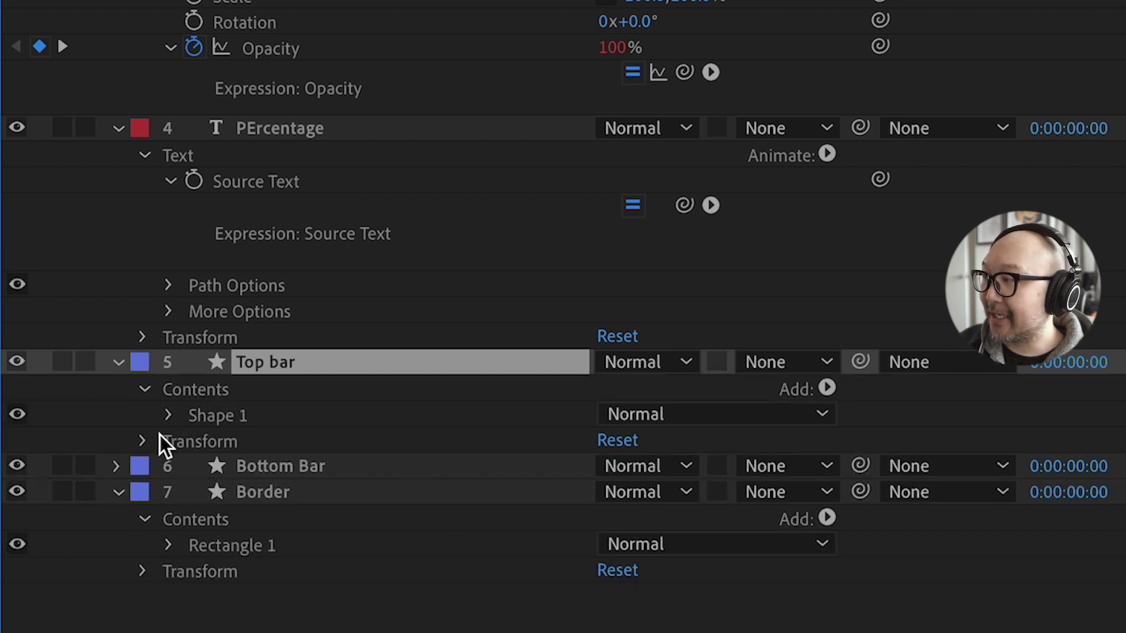
pyautogui.click(197, 392)
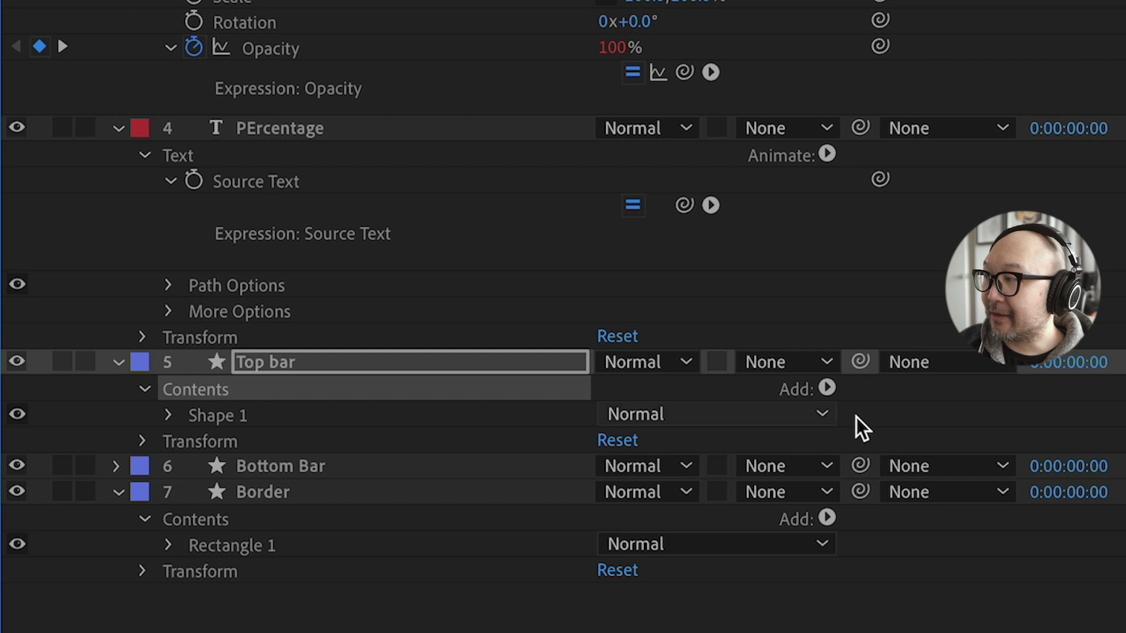
pyautogui.click(828, 389)
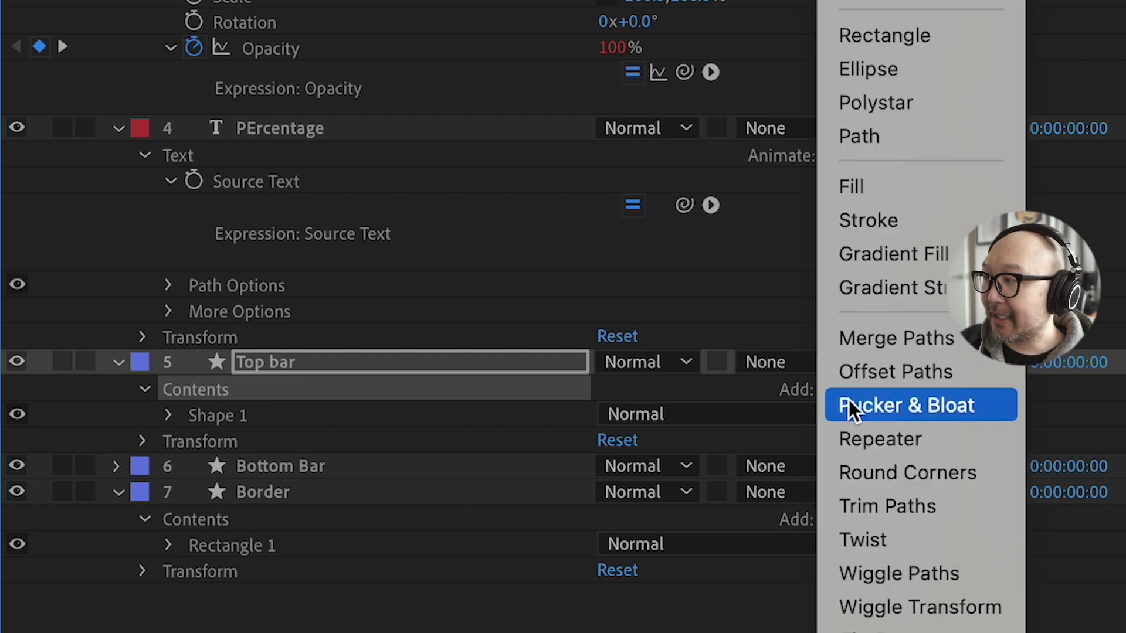
pyautogui.click(886, 505)
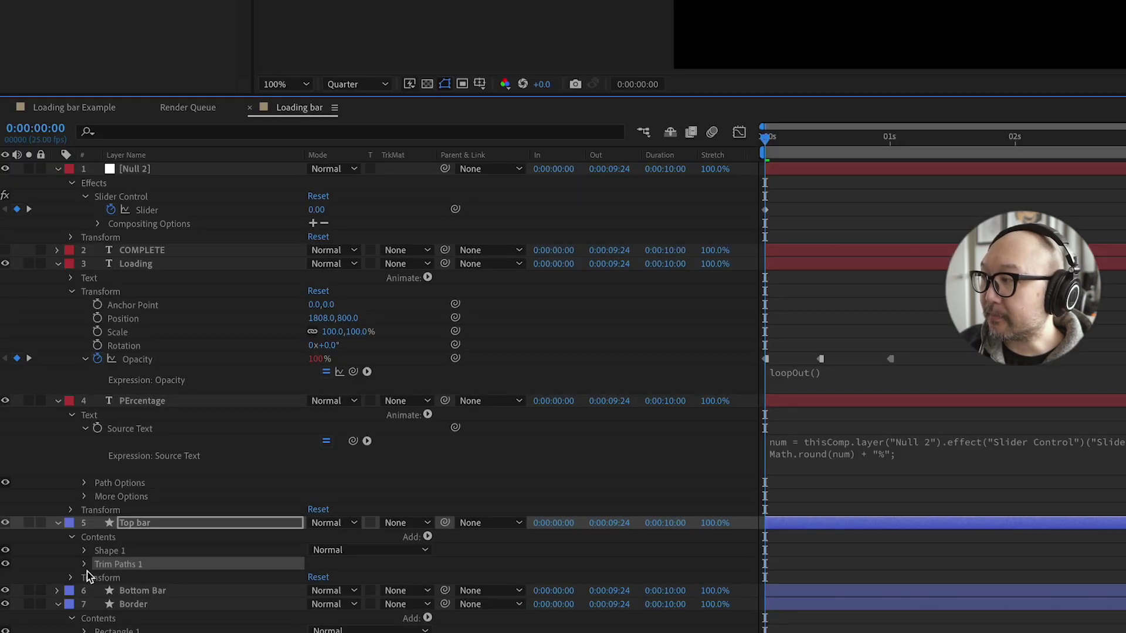
# Link the Trim Paths End property to the Null's Slider with an expression.
pyautogui.click(84, 564)
pyautogui.click(129, 592)
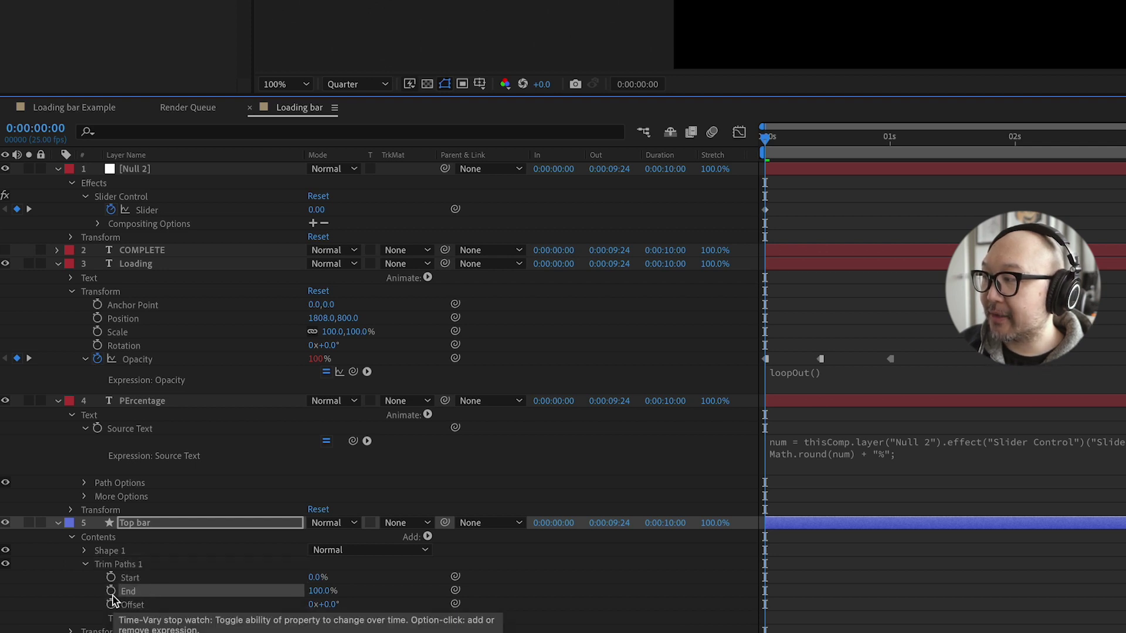
pyautogui.keyDown('alt'); pyautogui.click(111, 592); pyautogui.keyUp('alt')
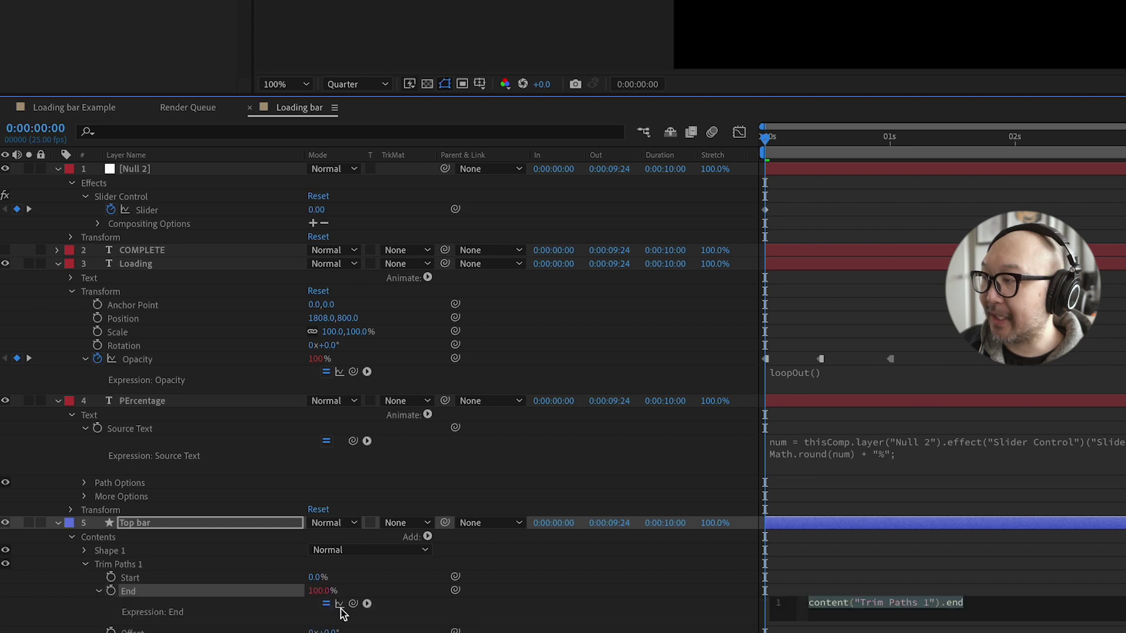
pyautogui.moveTo(353, 604); pyautogui.dragTo(147, 210)
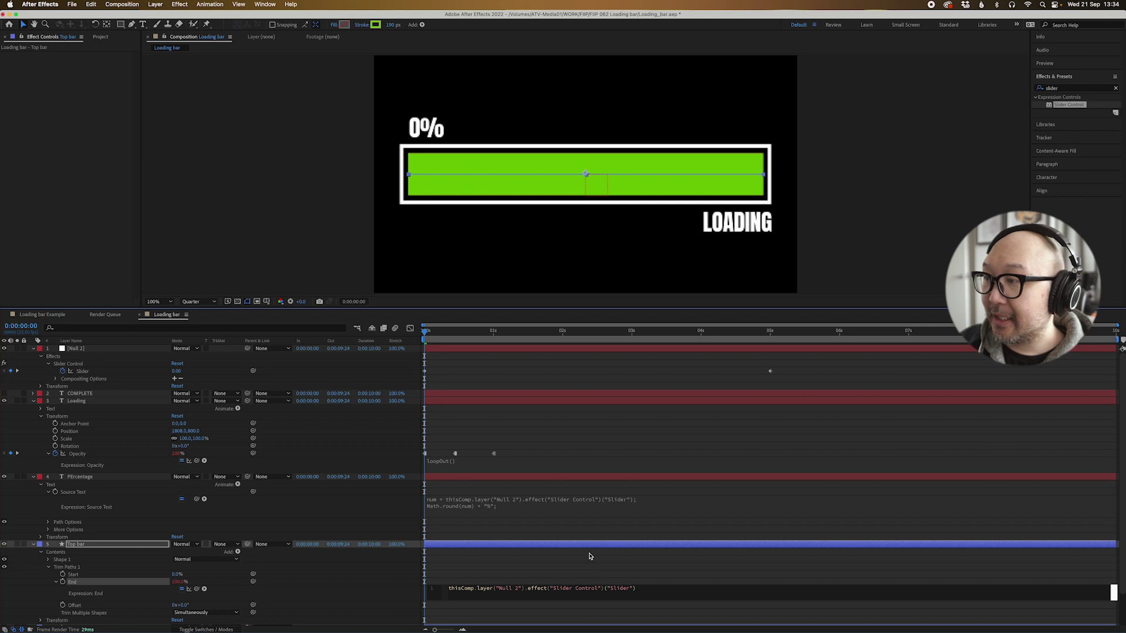
pyautogui.click(1071, 541)
# Preview the green bar filling up to five seconds, then return to the start.
pyautogui.moveTo(438, 327); pyautogui.dragTo(367, 402)
pyautogui.press('space')
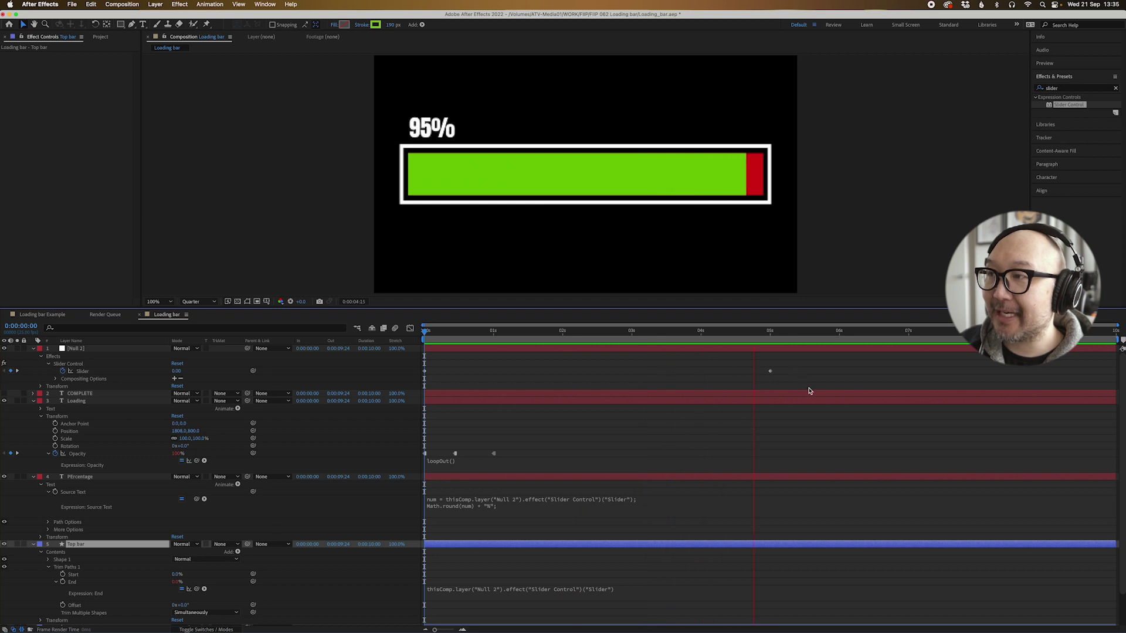
pyautogui.press('space')
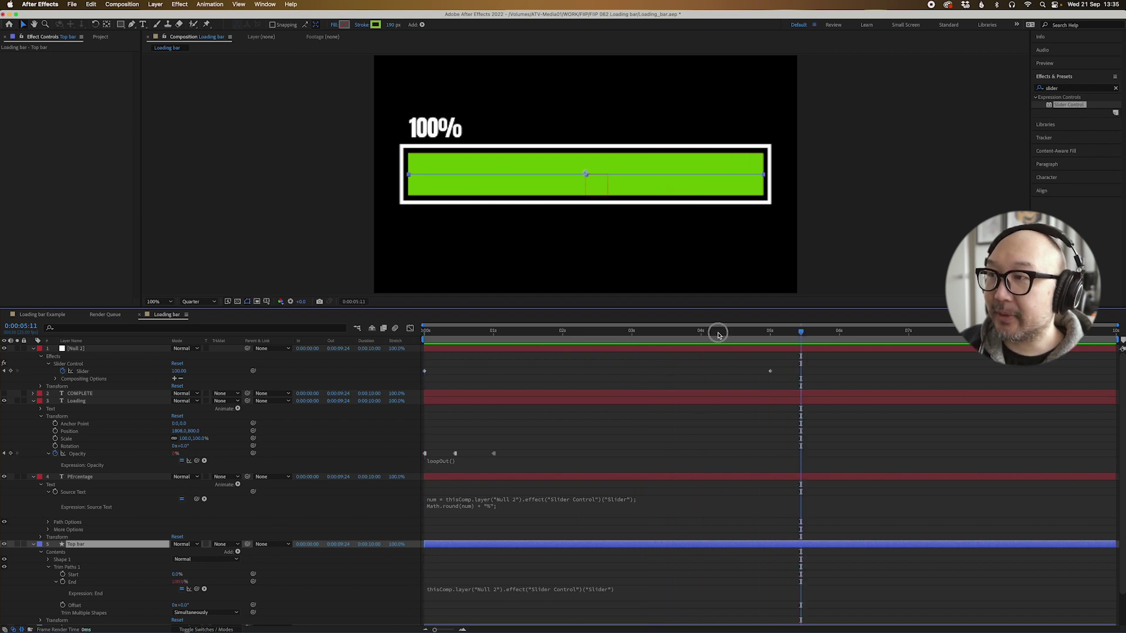
pyautogui.moveTo(716, 332); pyautogui.dragTo(771, 340)
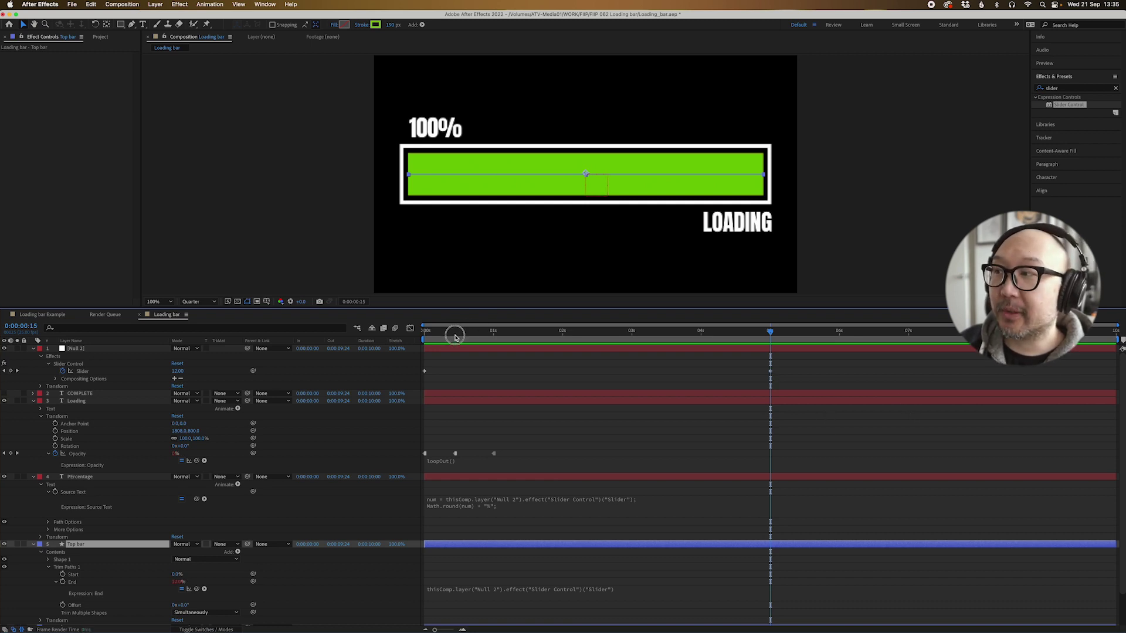
pyautogui.moveTo(456, 332); pyautogui.dragTo(369, 345)
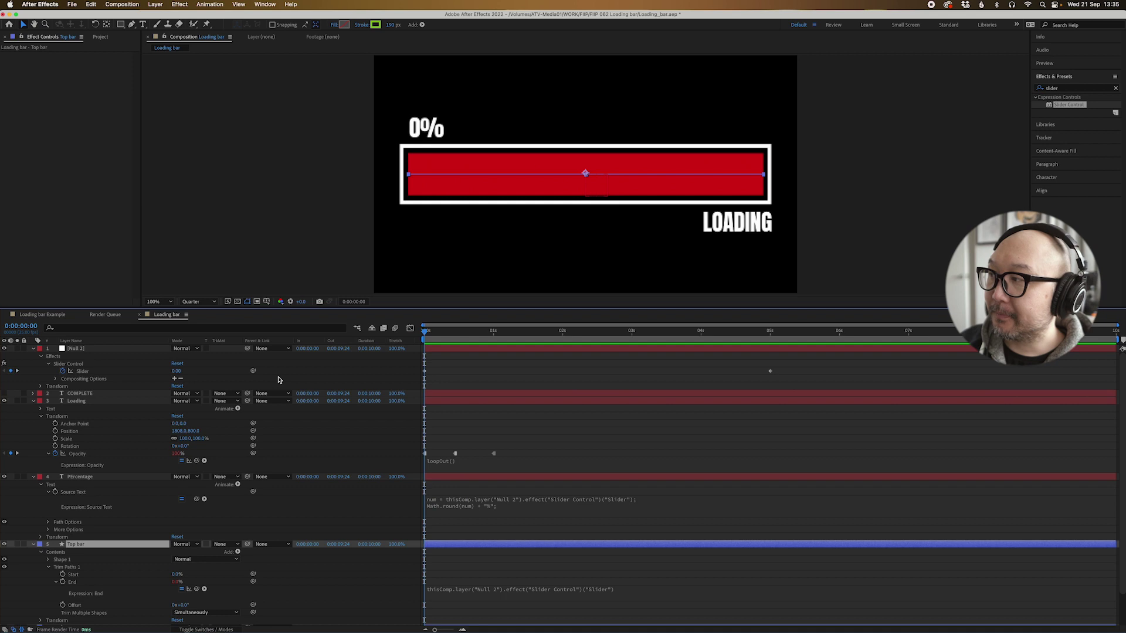
# Collapse the text layers and make the COMPLETE label visible.
pyautogui.click(33, 402)
pyautogui.click(69, 408)
pyautogui.click(32, 409)
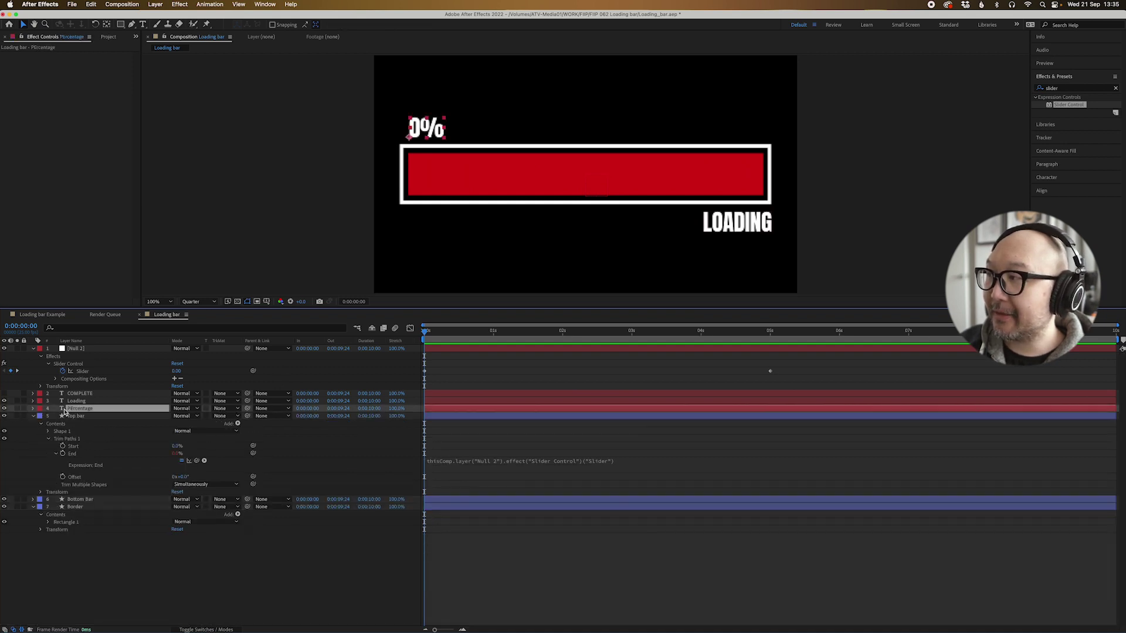
pyautogui.click(75, 402)
pyautogui.click(79, 409)
pyautogui.click(86, 402)
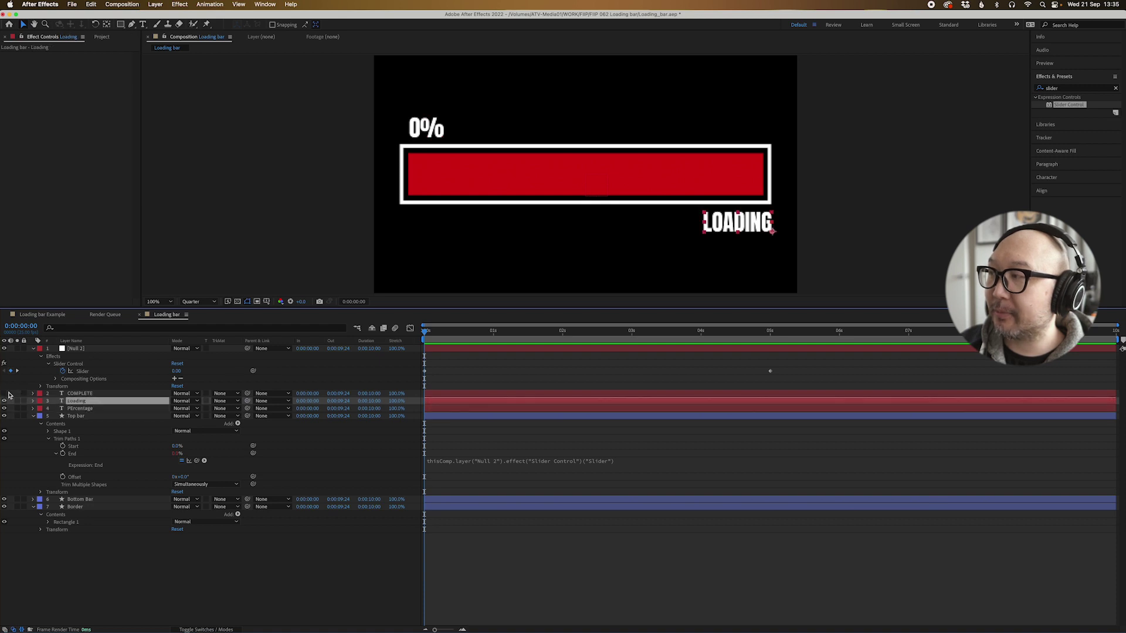
pyautogui.click(4, 394)
pyautogui.click(79, 394)
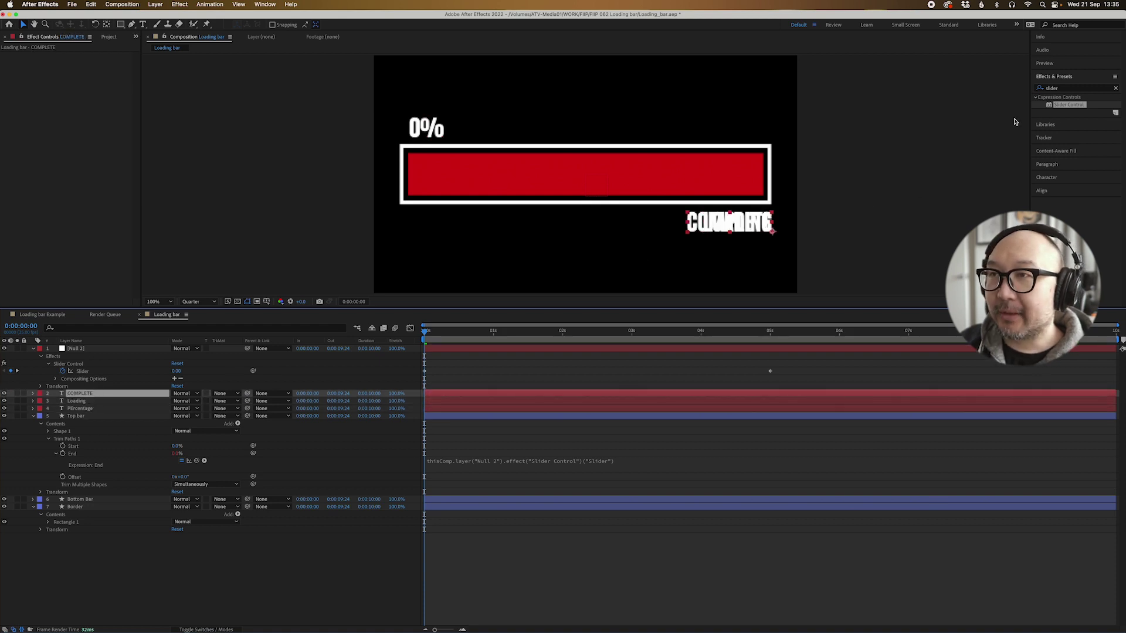
# Search Effects & Presets for Transform and apply it to the COMPLETE layer.
pyautogui.click(1076, 88)
pyautogui.doubleClick(1076, 87)
pyautogui.write('tr')
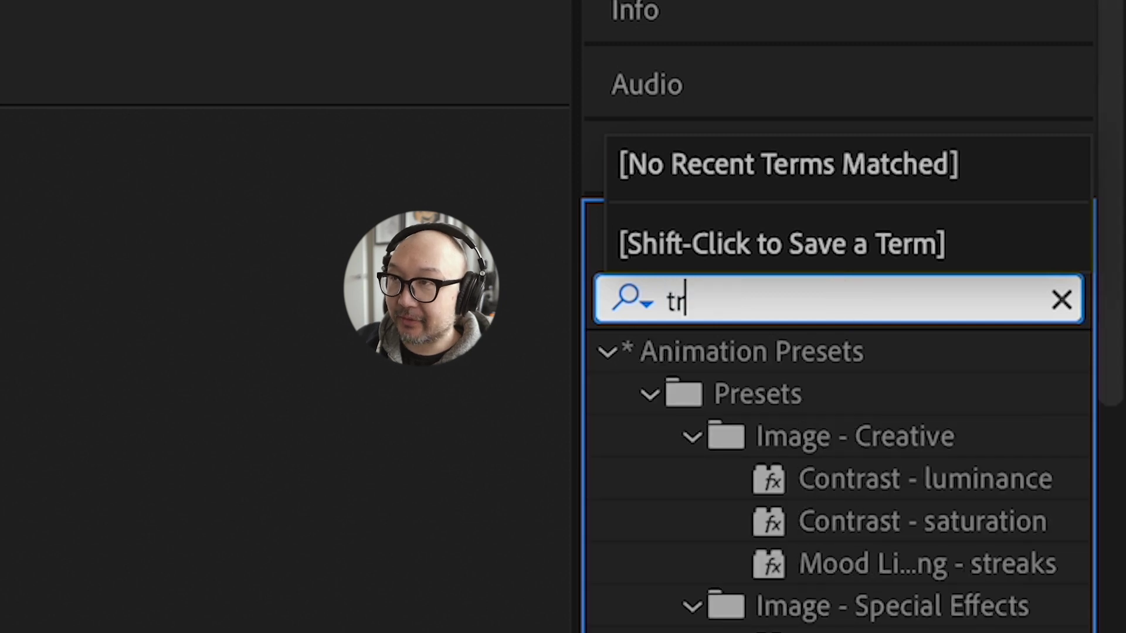
pyautogui.write('anso')
pyautogui.press('BackSpace')
pyautogui.write('f')
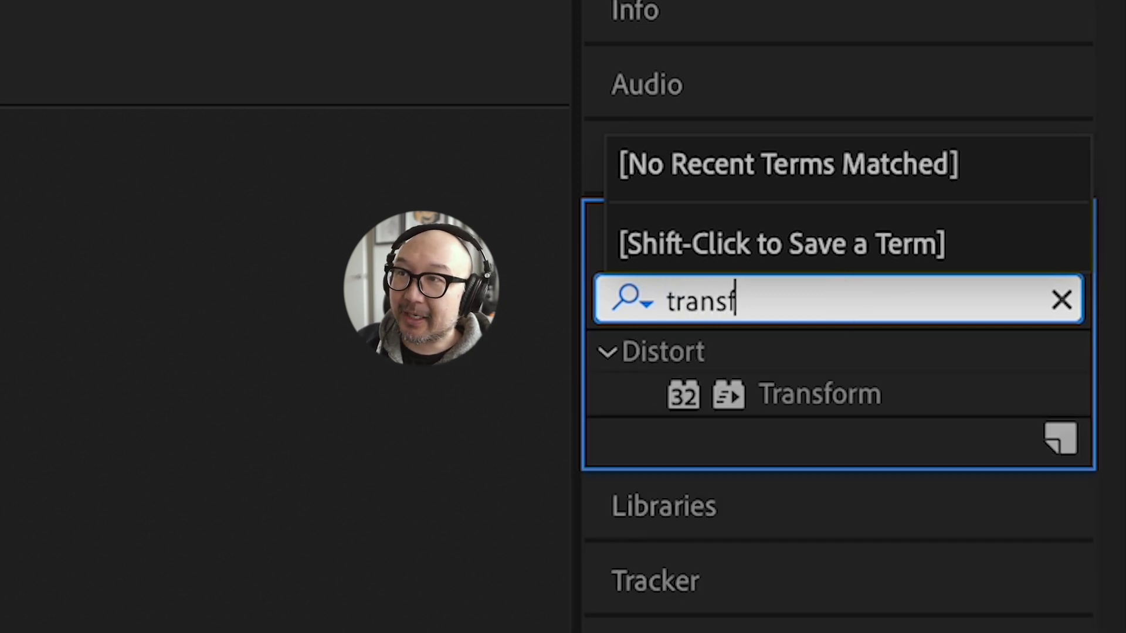
pyautogui.write('orm')
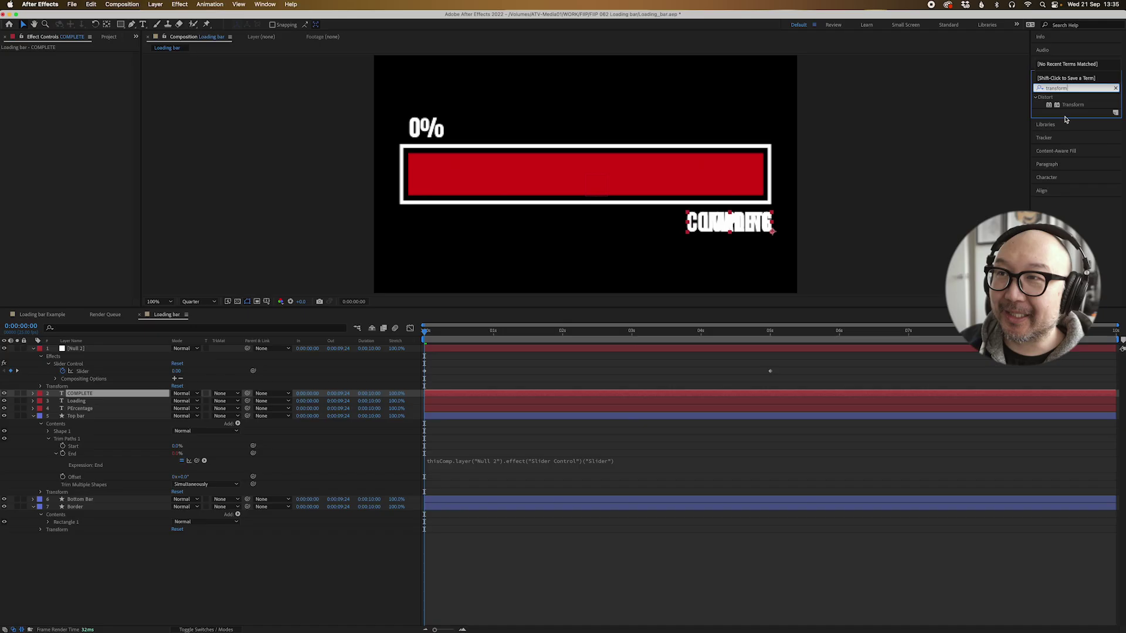
pyautogui.moveTo(1072, 104); pyautogui.dragTo(501, 394)
pyautogui.click(32, 394)
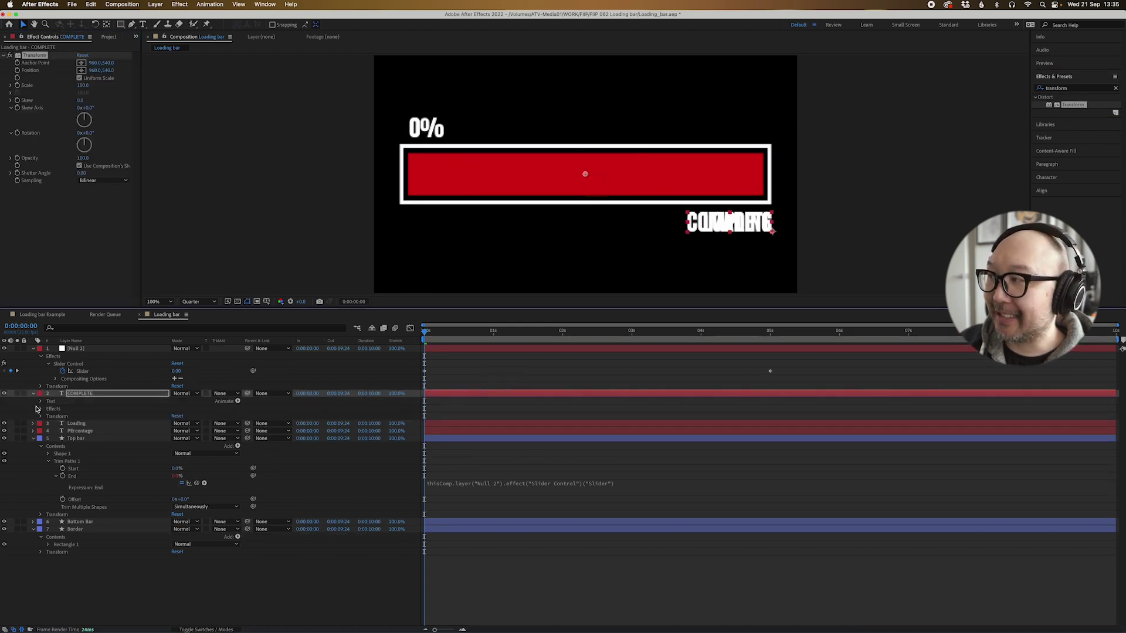
# Hide the Loading text layer and expand COMPLETE's Transform effect properties.
pyautogui.click(41, 409)
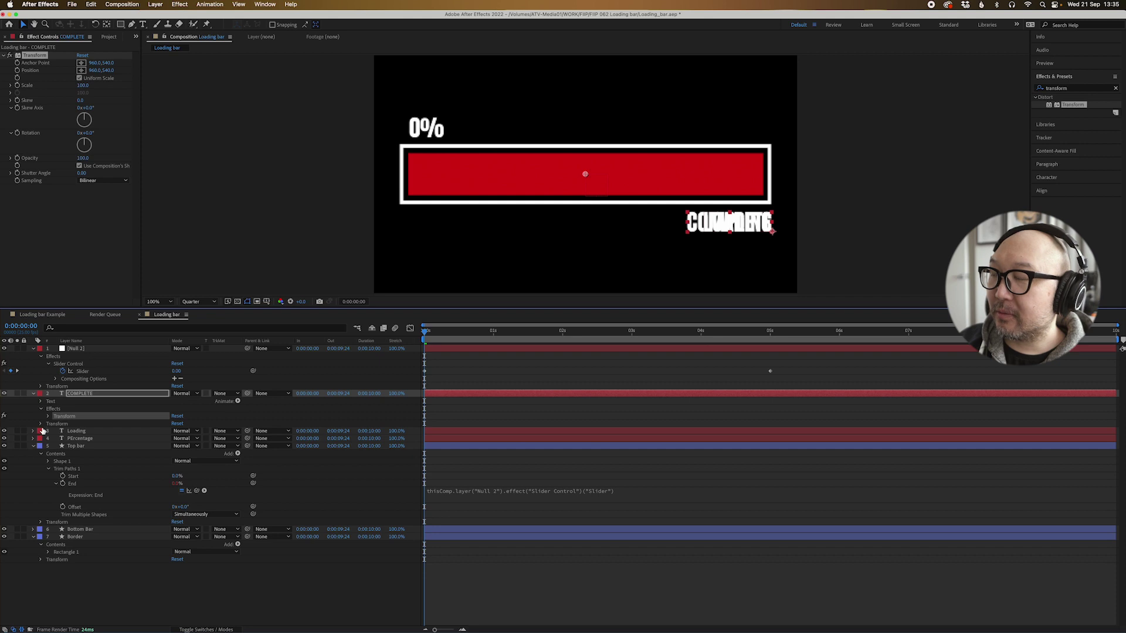
pyautogui.click(76, 431)
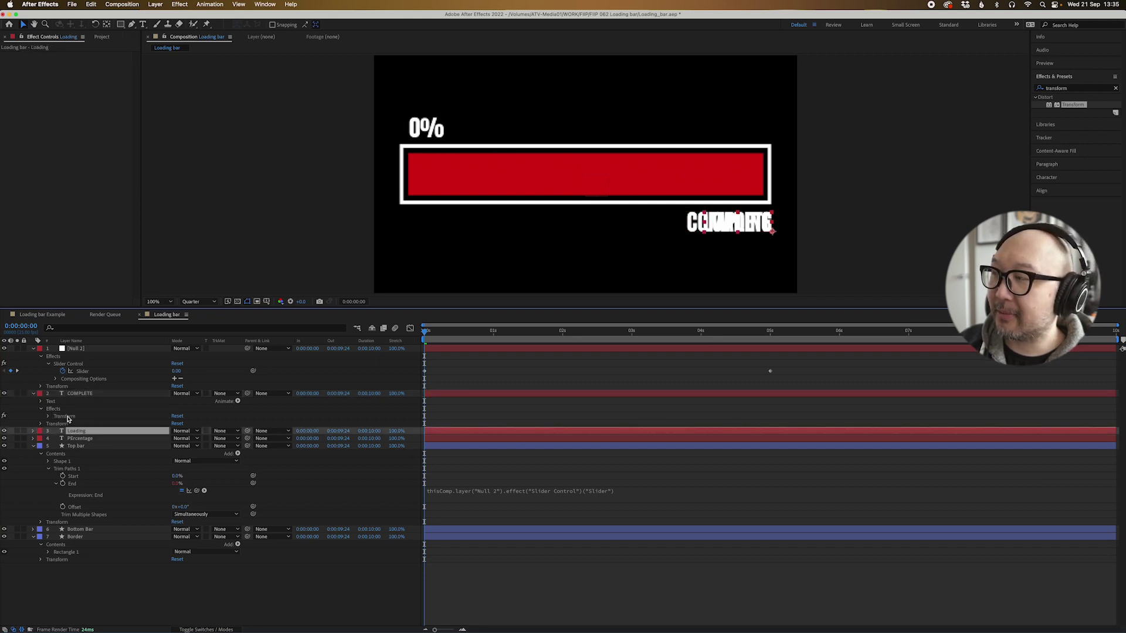
pyautogui.click(64, 417)
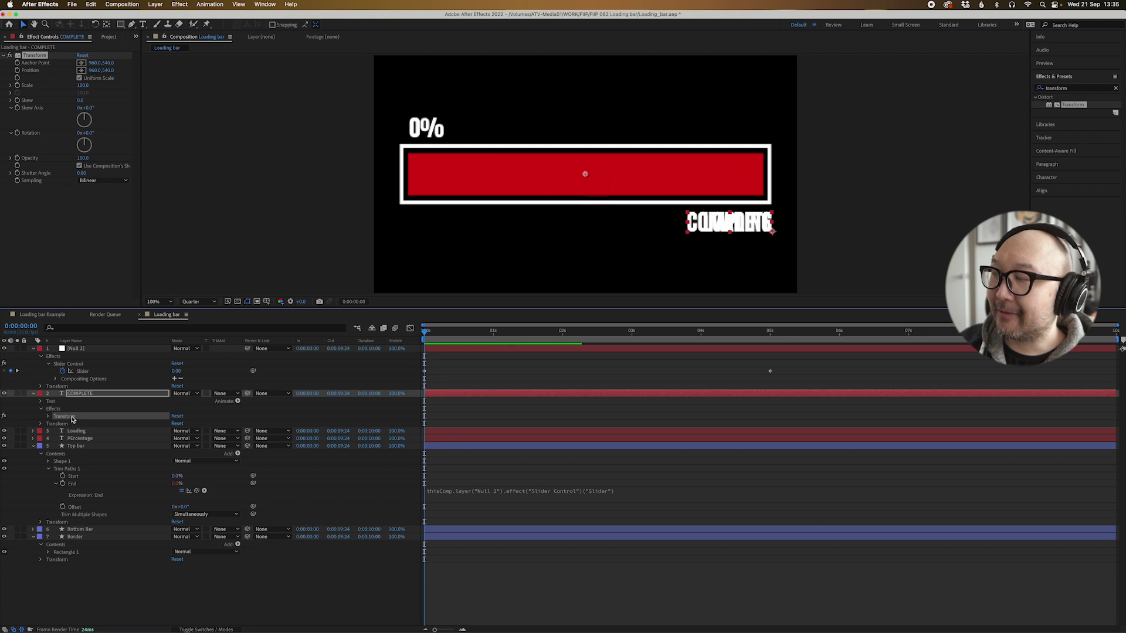
pyautogui.click(80, 432)
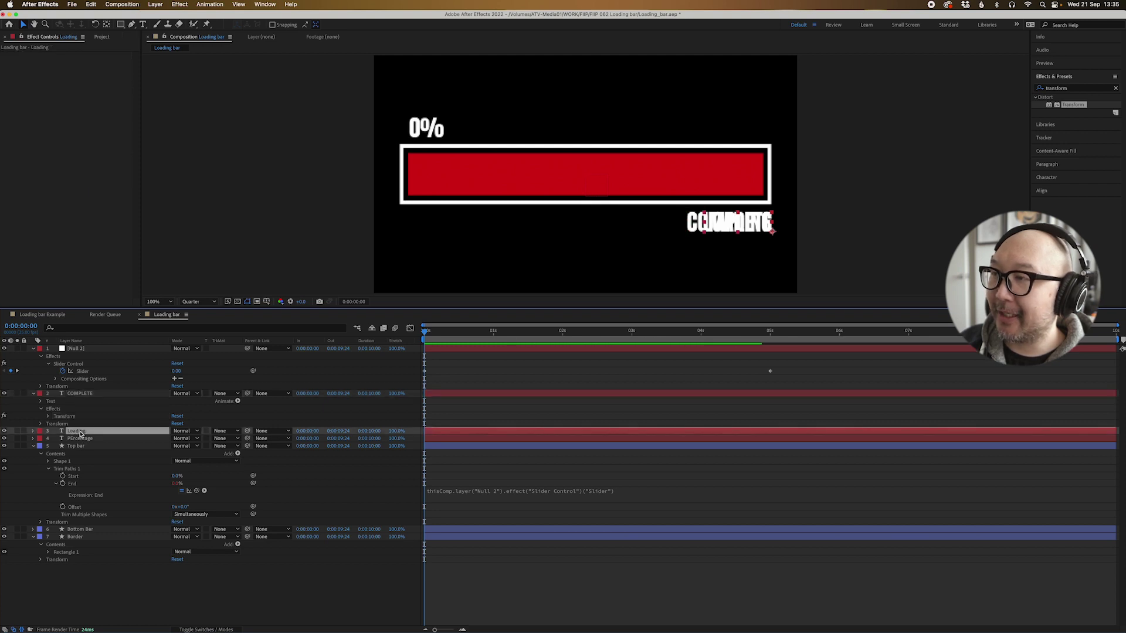
pyautogui.click(33, 431)
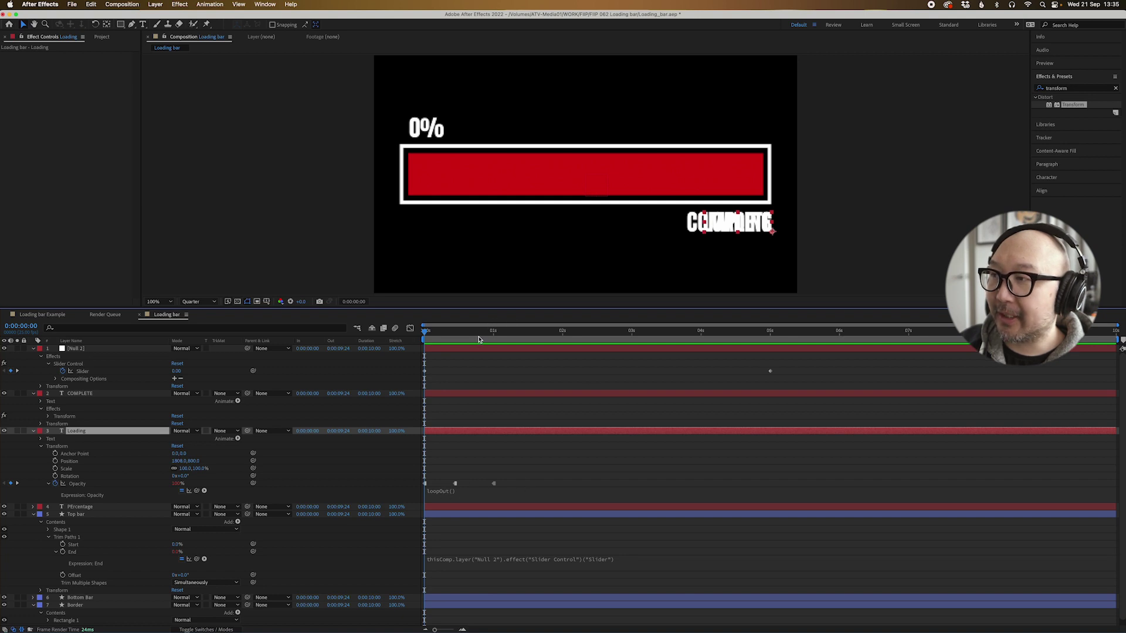
pyautogui.moveTo(479, 338); pyautogui.dragTo(389, 351)
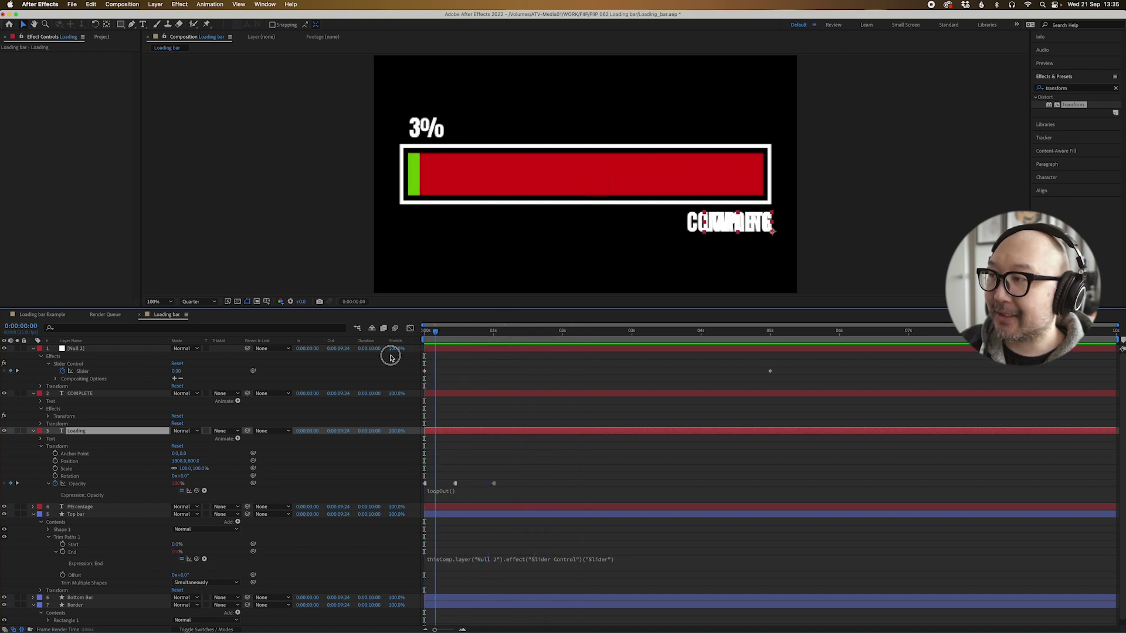
pyautogui.click(70, 416)
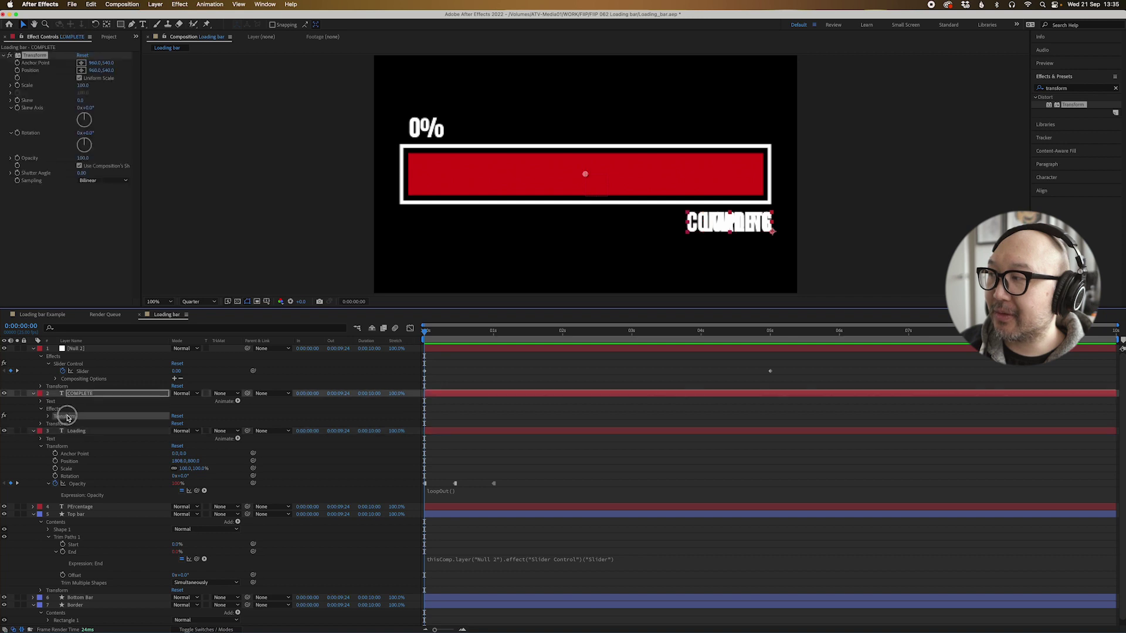
pyautogui.click(78, 434)
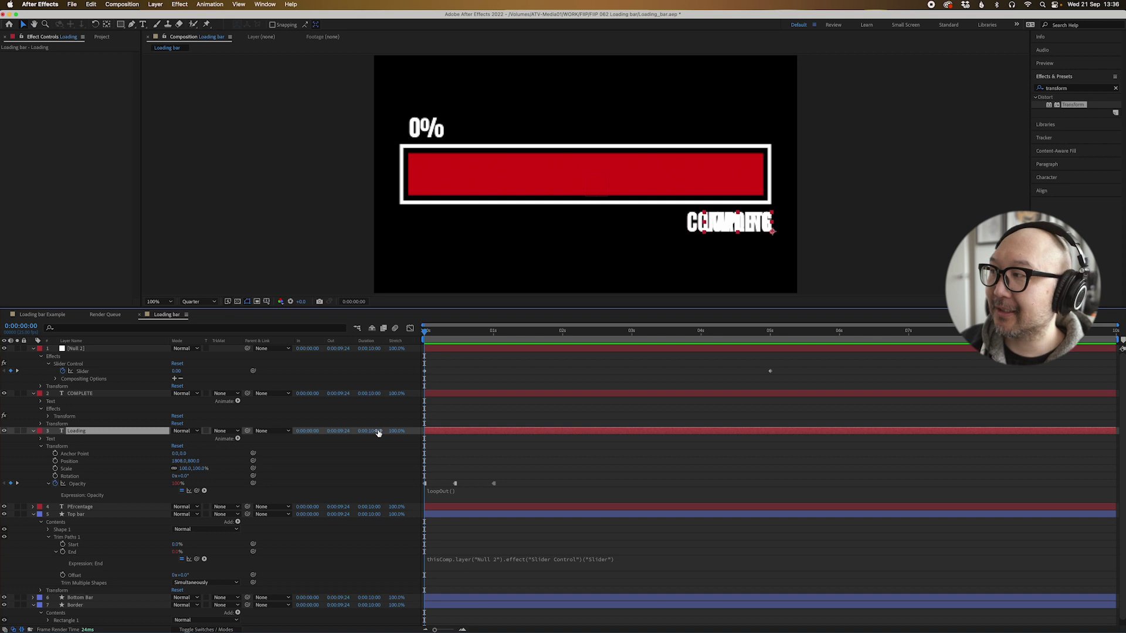
pyautogui.click(4, 431)
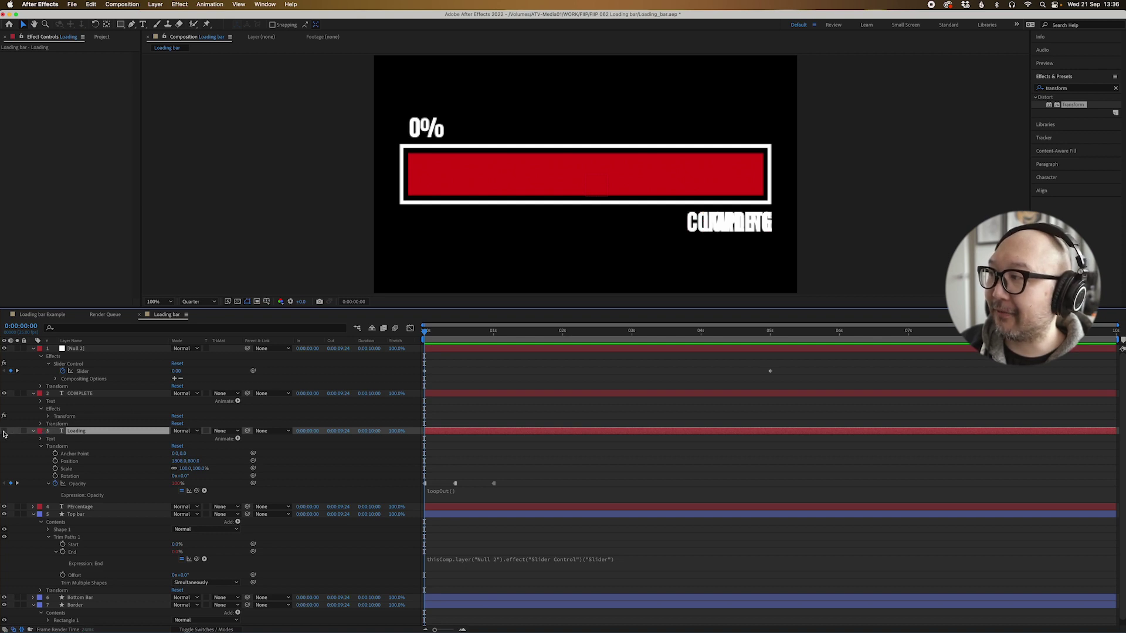
pyautogui.click(48, 416)
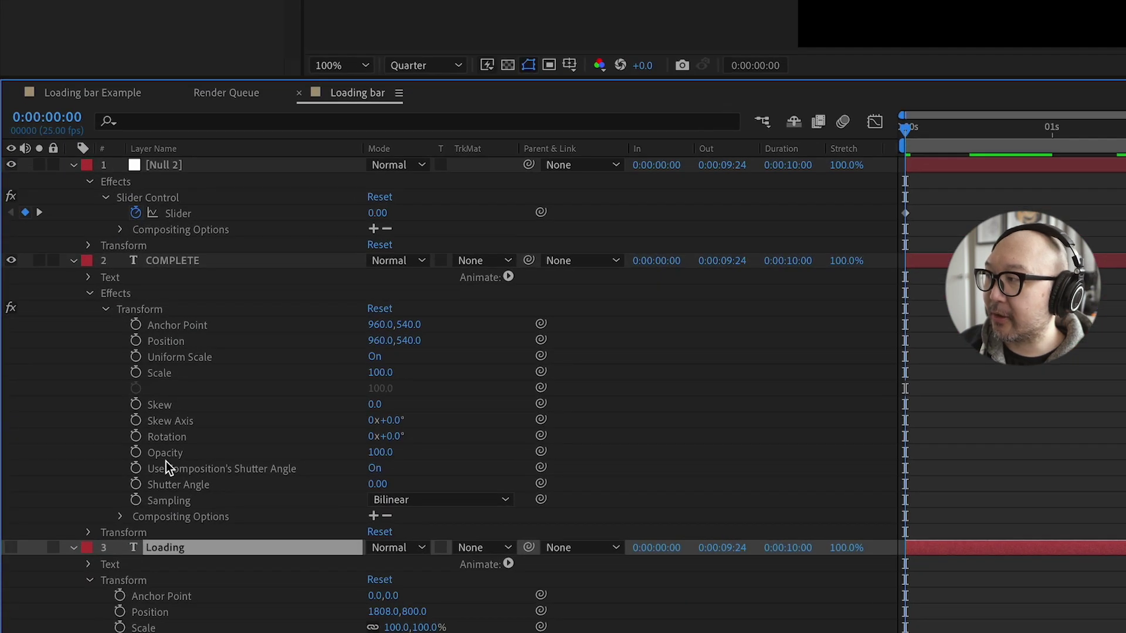
# Add a Transform Opacity expression on COMPLETE setting x to Null 2's Slider.
pyautogui.click(165, 458)
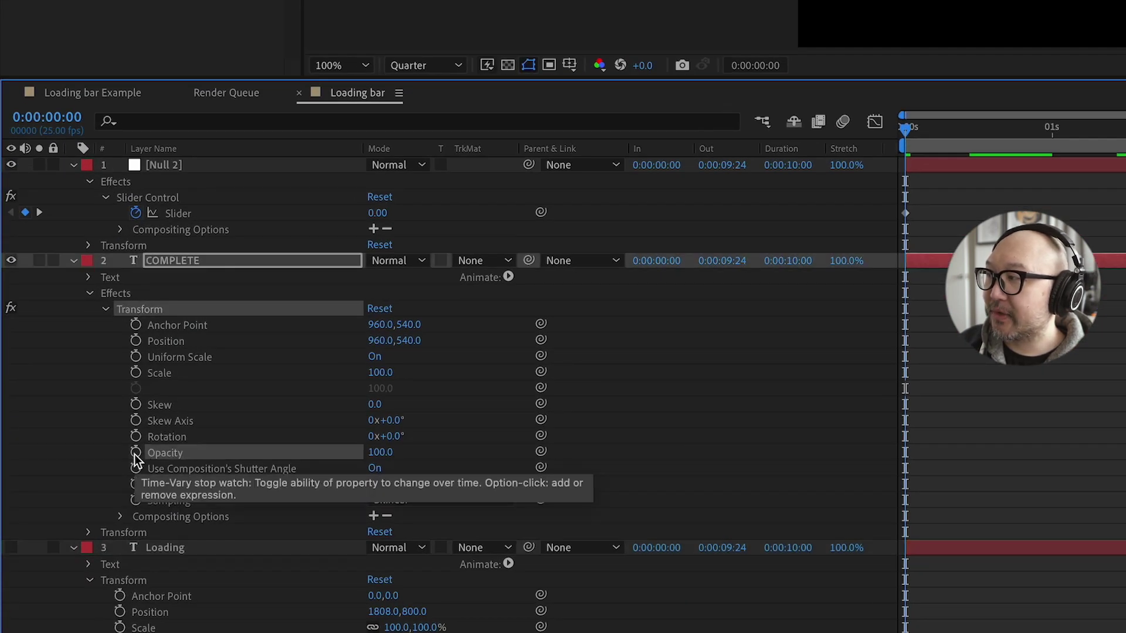
pyautogui.keyDown('alt'); pyautogui.click(135, 455); pyautogui.keyUp('alt')
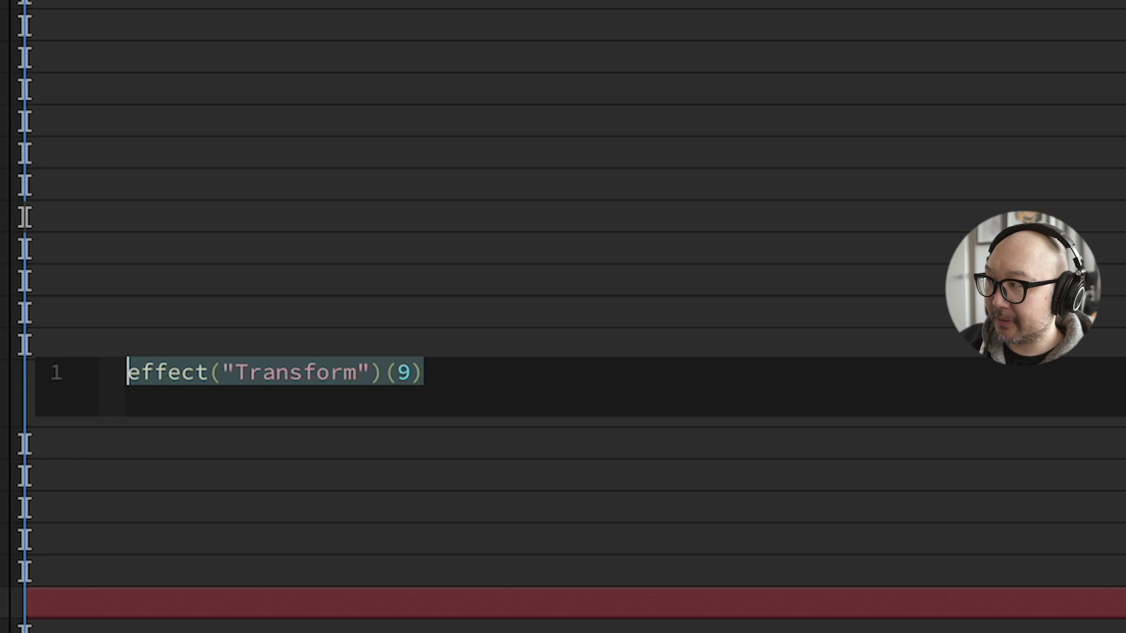
pyautogui.write('x =')
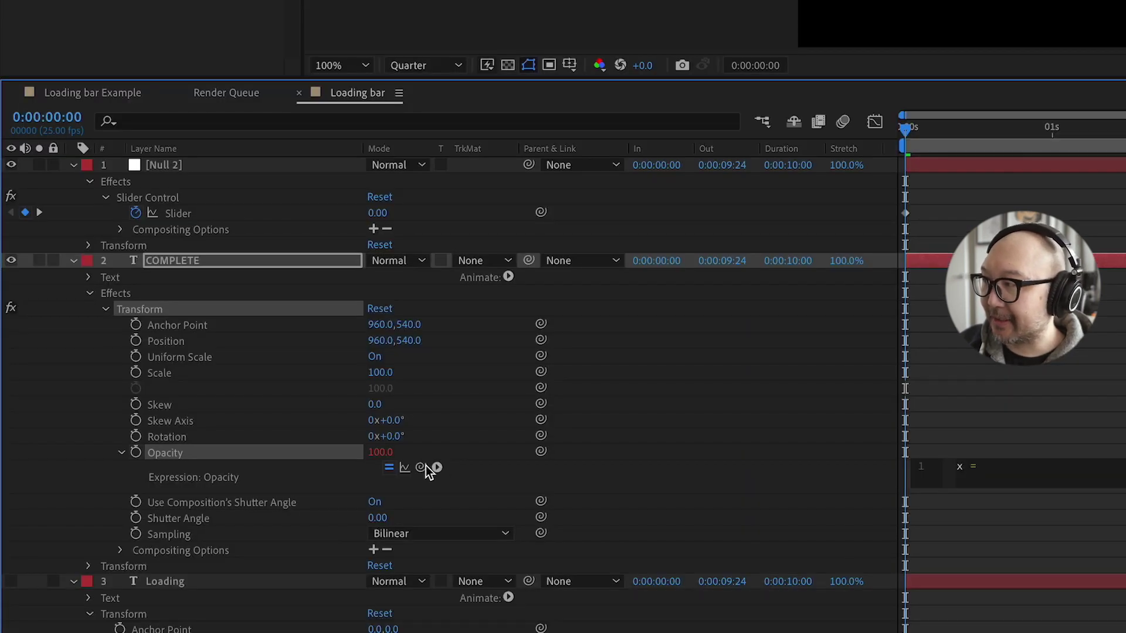
pyautogui.moveTo(421, 467); pyautogui.dragTo(186, 216)
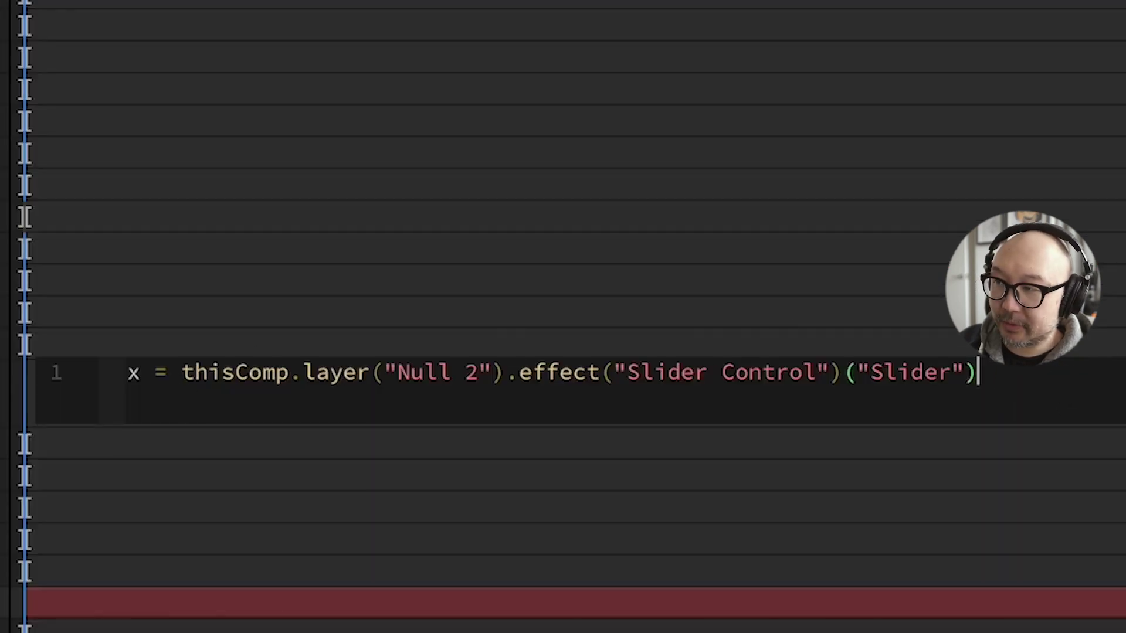
# Finish the expression with if (x >= 100) 100; else 0; and commit it.
pyautogui.press('Return')
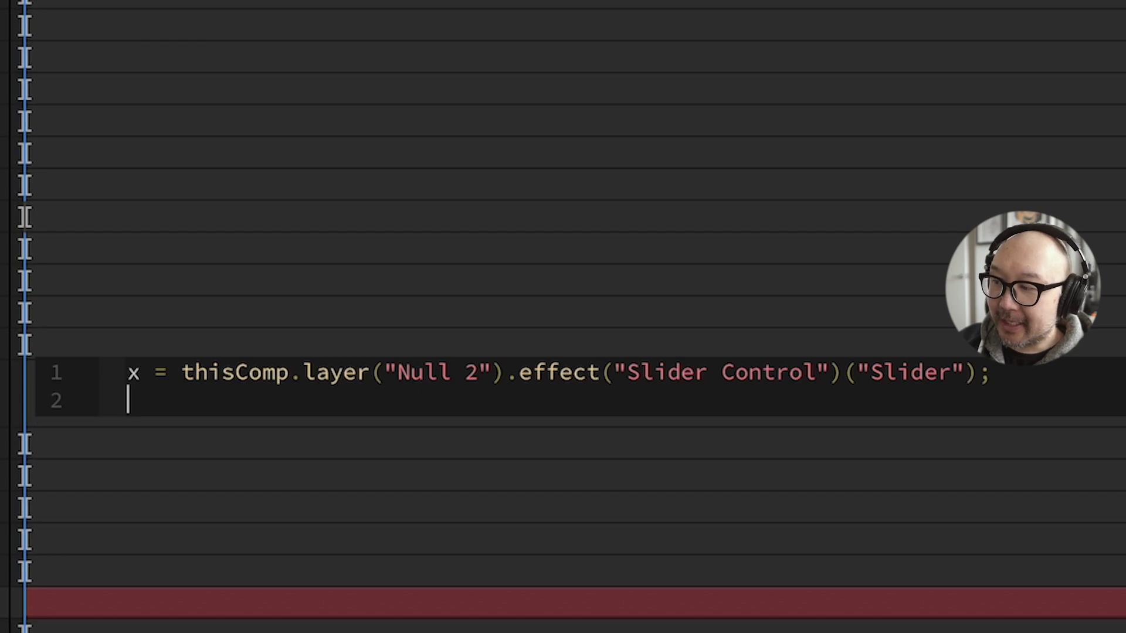
pyautogui.write('x')
pyautogui.press('BackSpace')
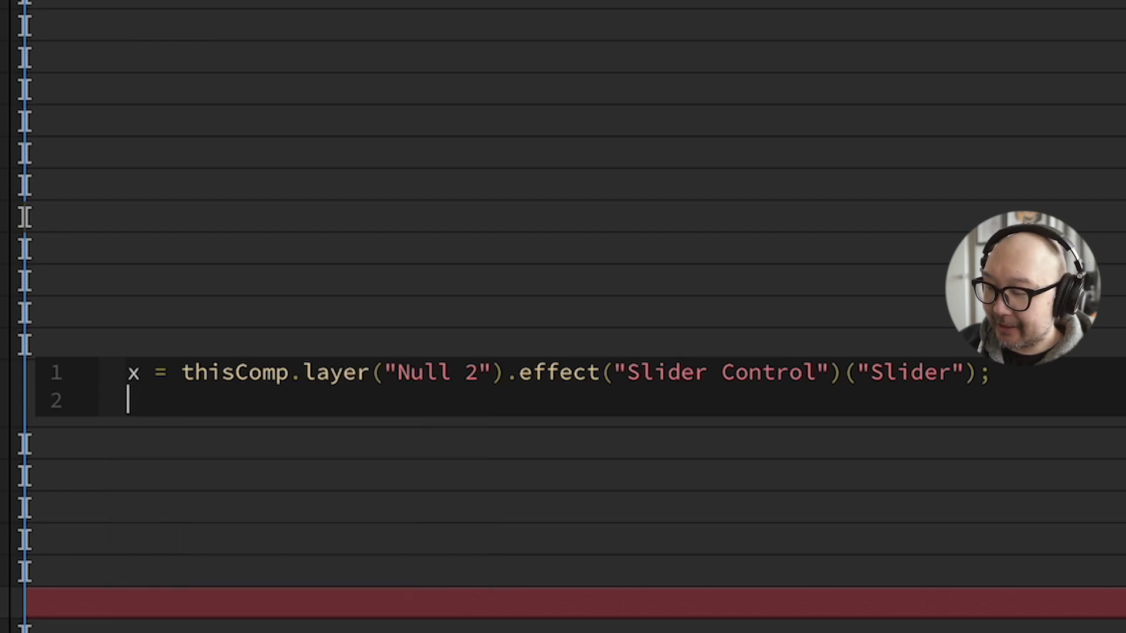
pyautogui.write('if (x')
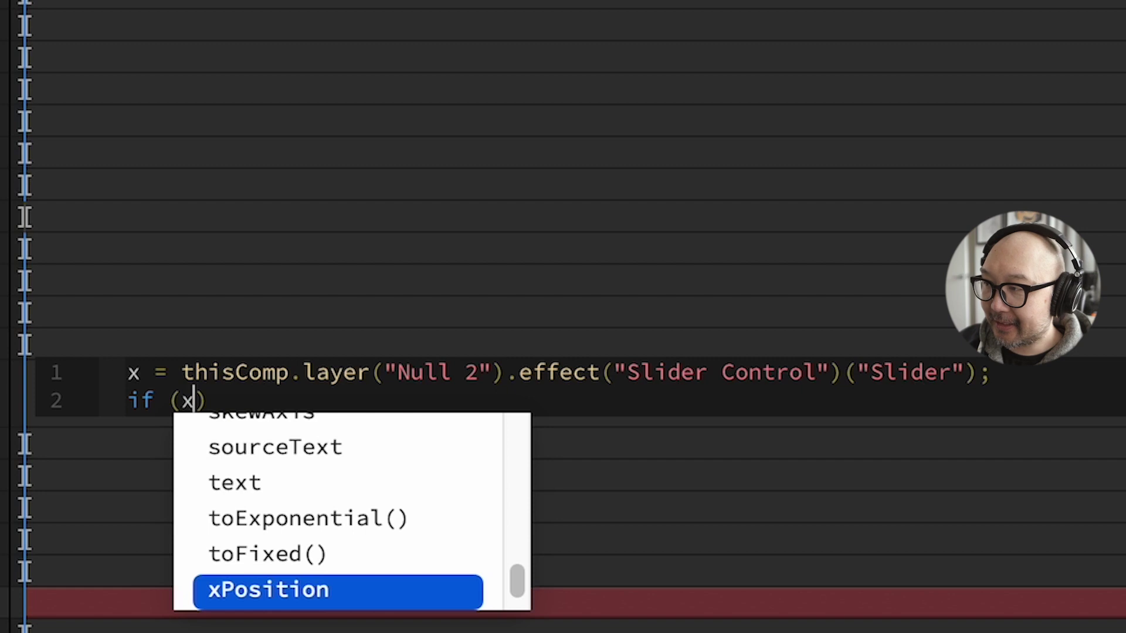
pyautogui.write(' >= ')
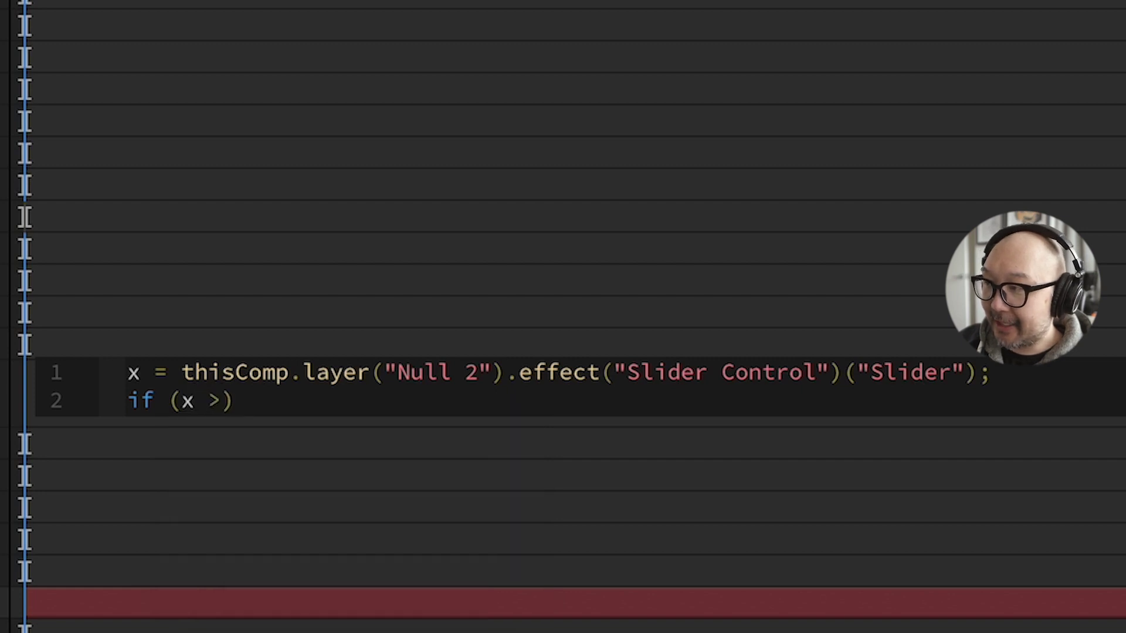
pyautogui.write('100)')
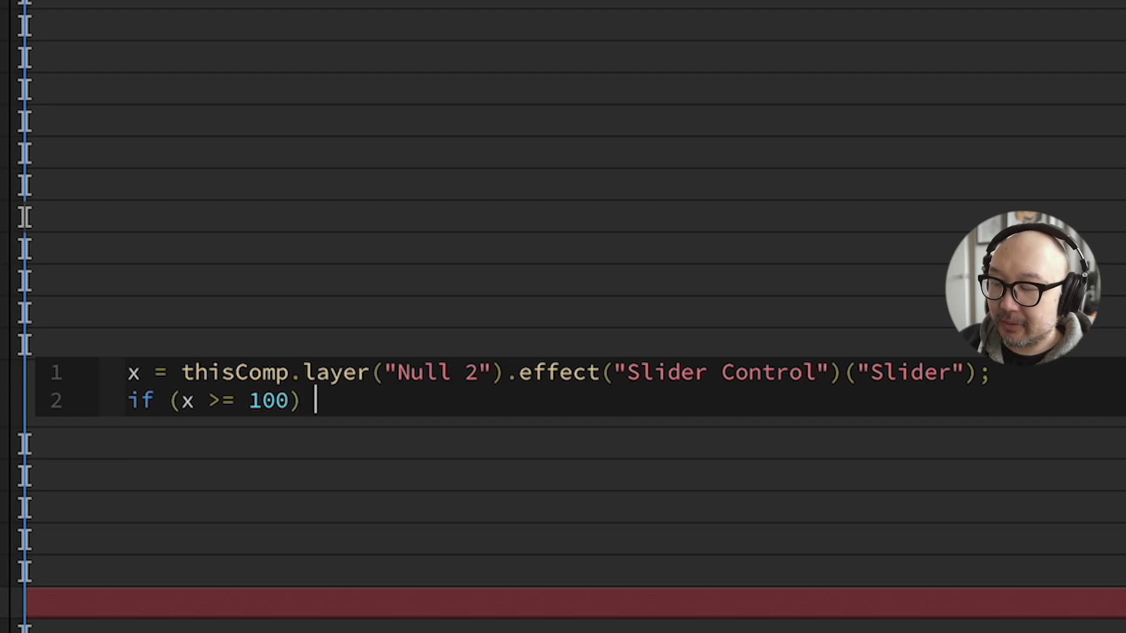
pyautogui.write('100')
pyautogui.write(';')
pyautogui.press('Return')
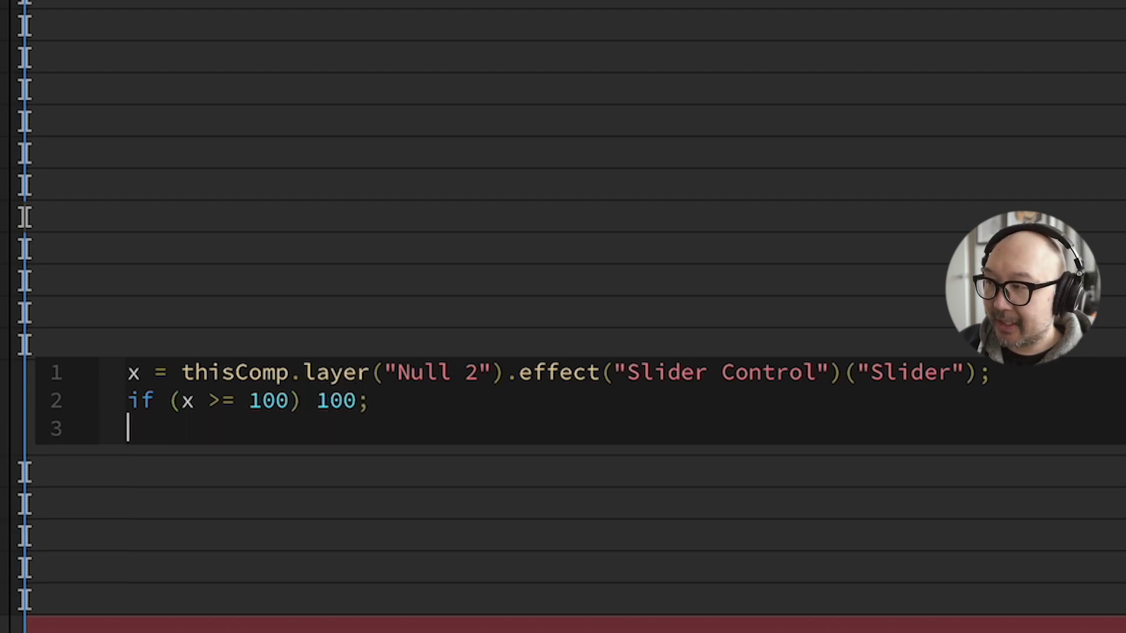
pyautogui.write('else 0;')
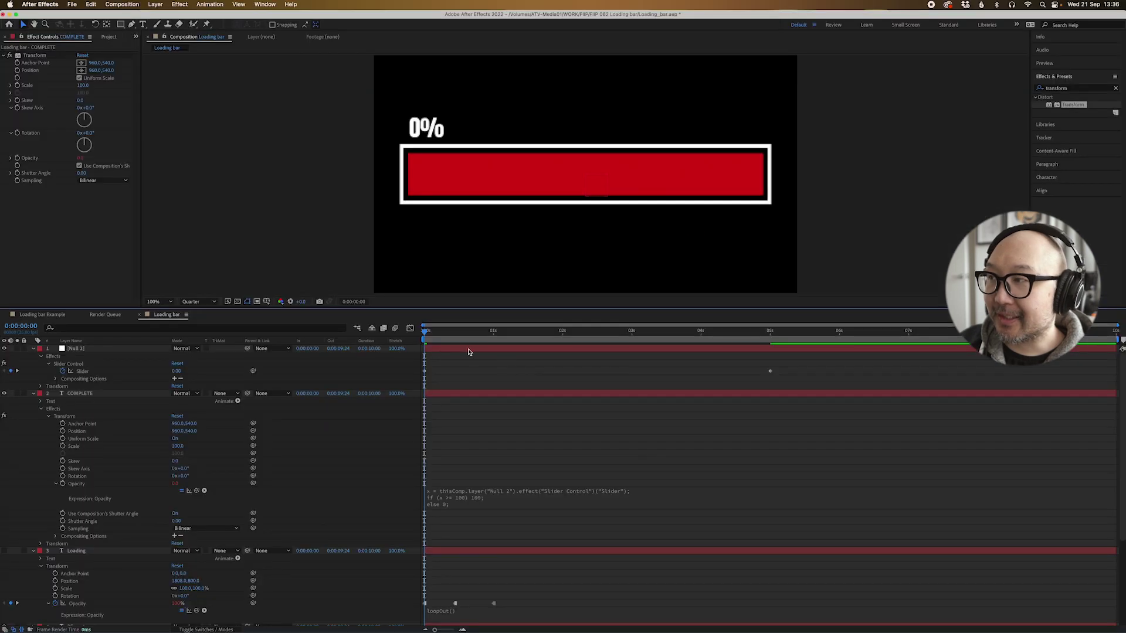
pyautogui.click(487, 344)
# Scrub to the 5 s Slider keyframe, test a value above 100, then undo back to 100.
pyautogui.moveTo(486, 343); pyautogui.dragTo(779, 392)
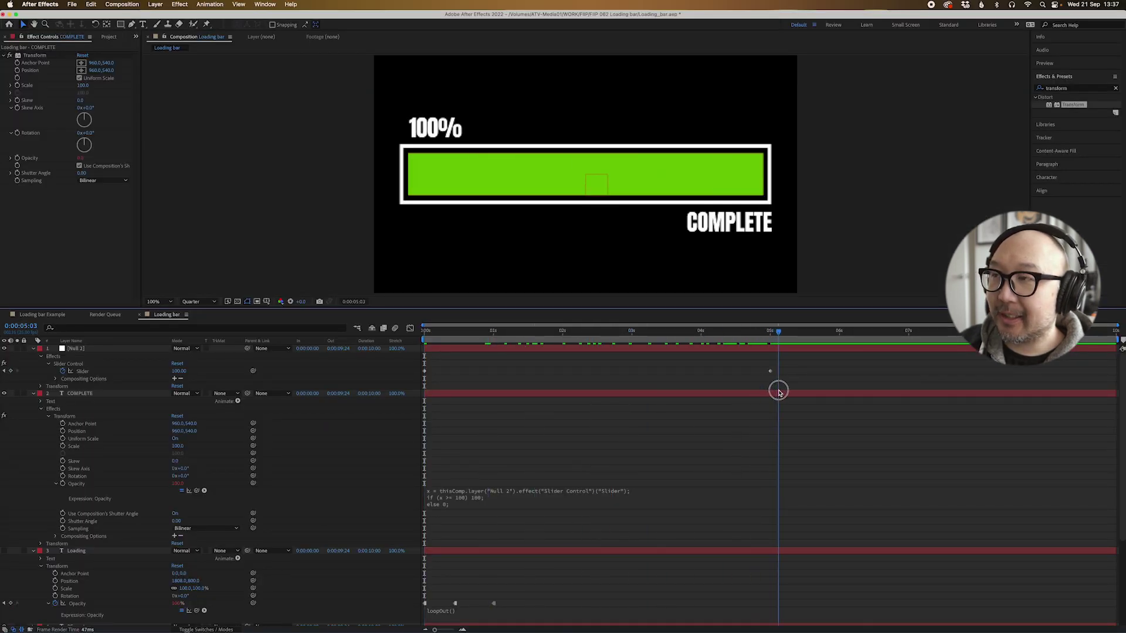
pyautogui.click(772, 337)
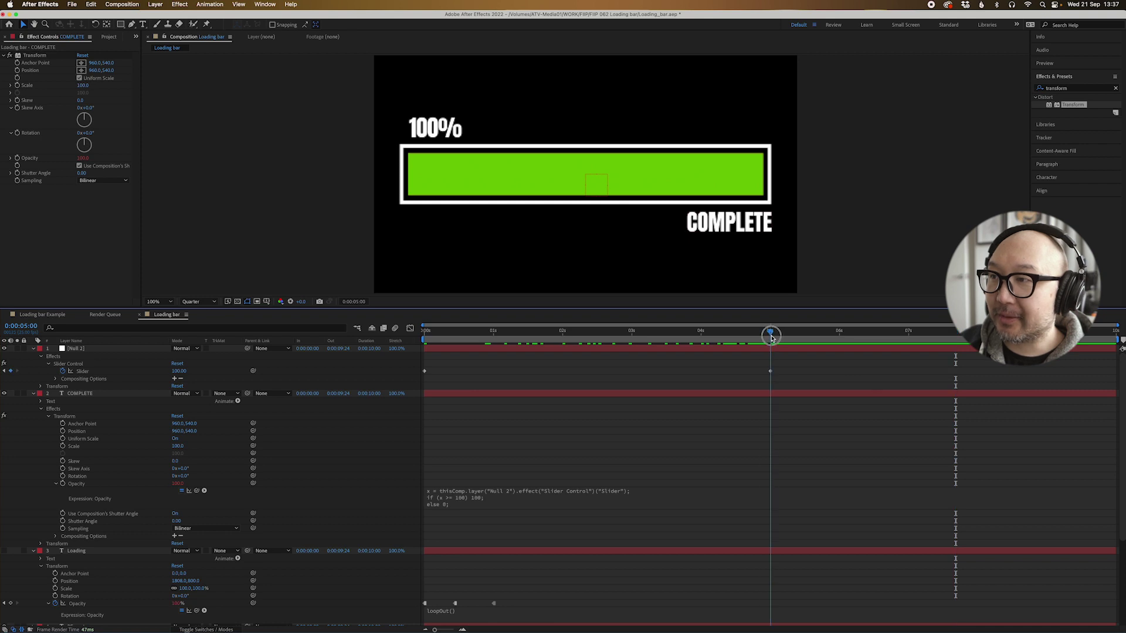
pyautogui.moveTo(177, 371); pyautogui.dragTo(239, 383)
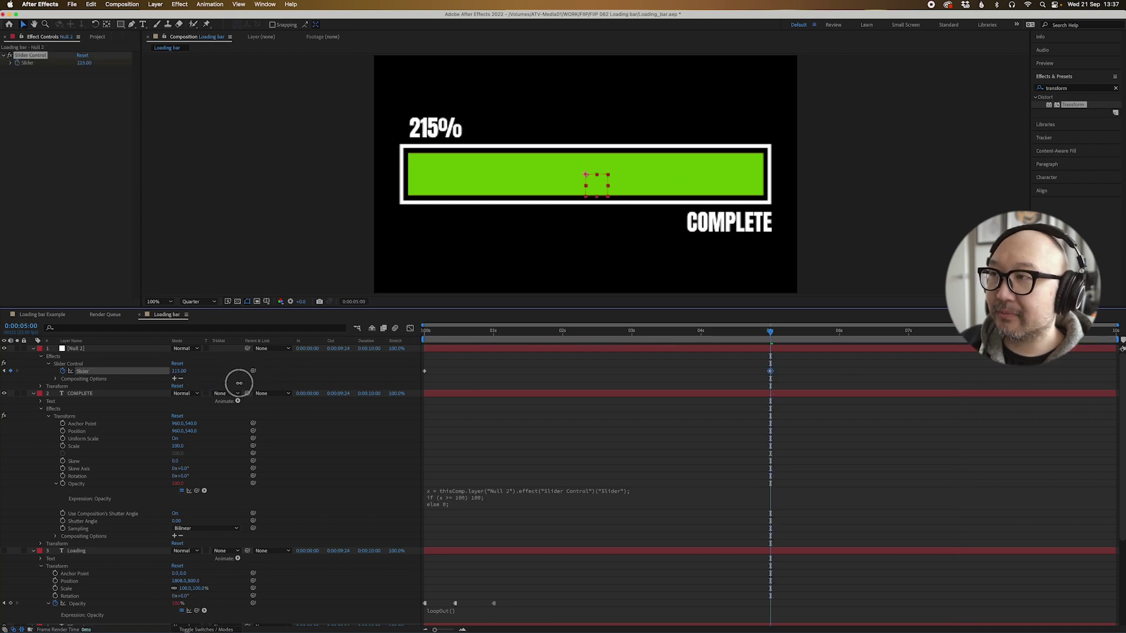
pyautogui.press('super+z')
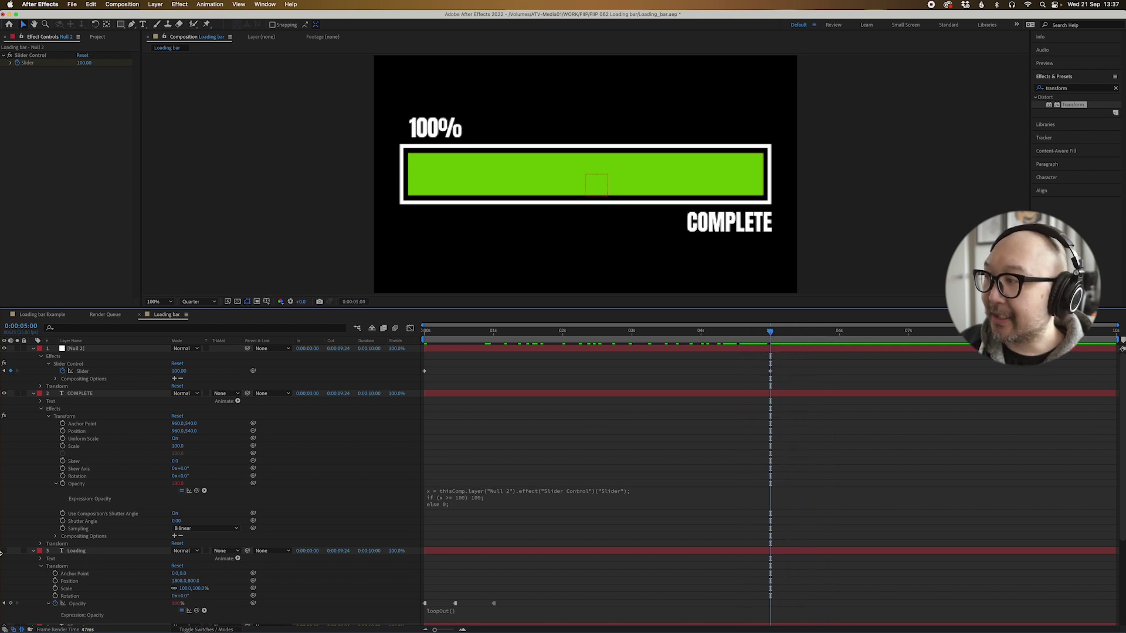
pyautogui.click(69, 416)
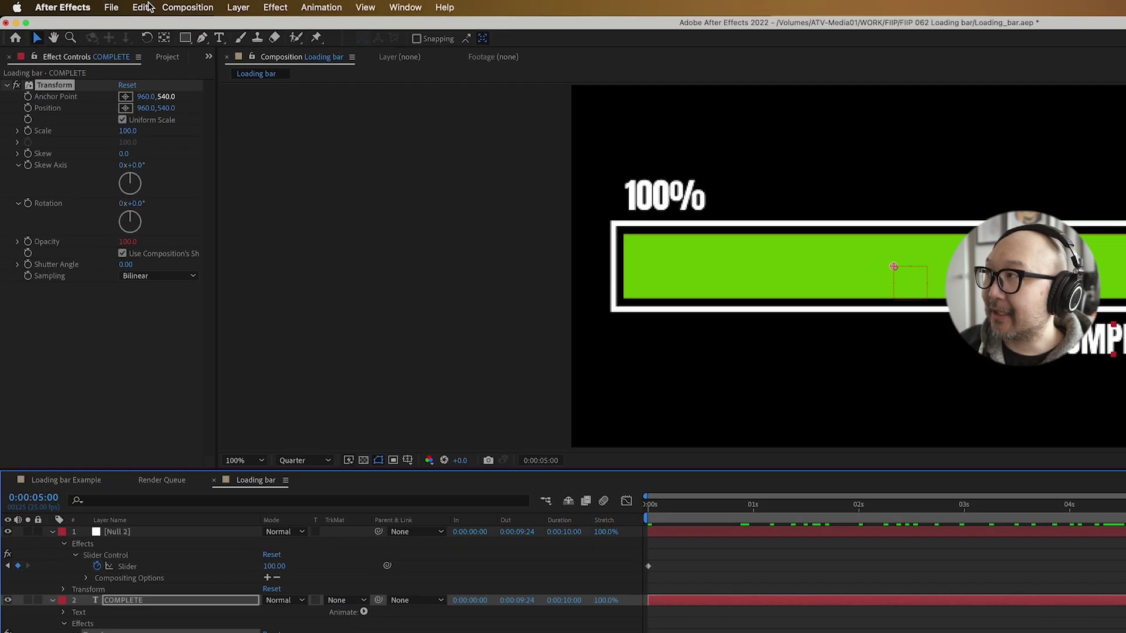
# Copy COMPLETE's Transform effect and collapse it.
pyautogui.click(90, 4)
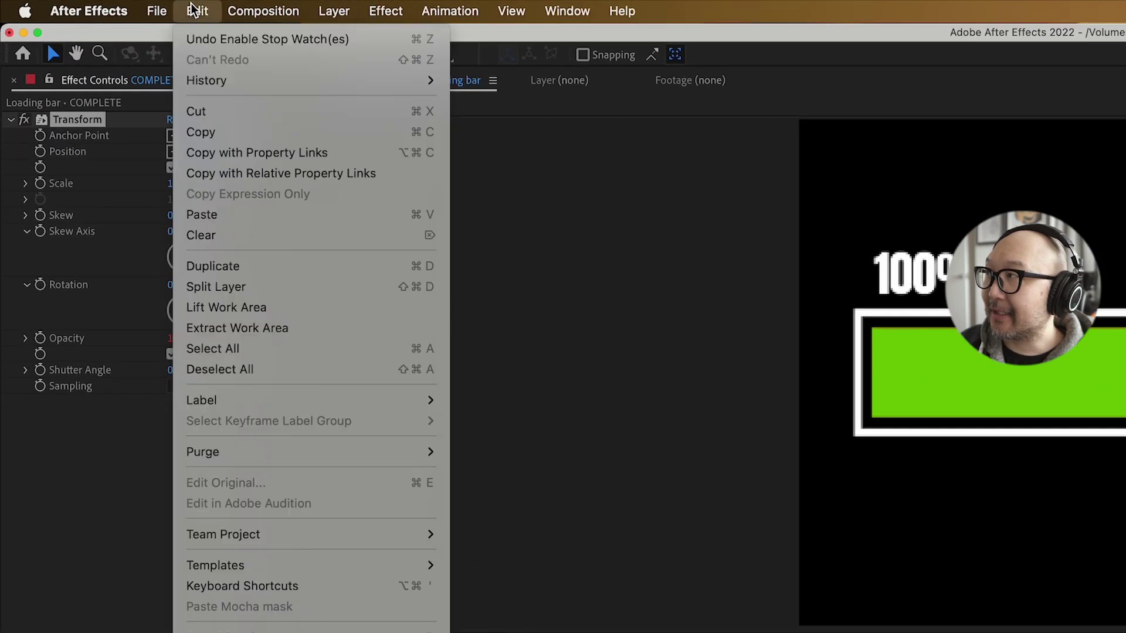
pyautogui.click(199, 137)
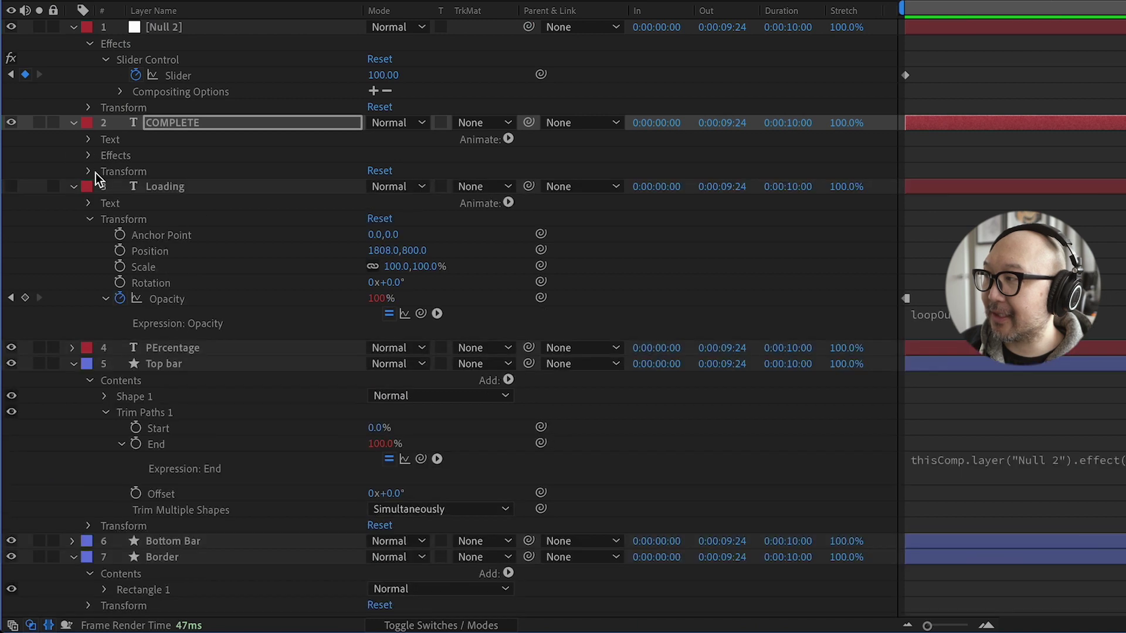
pyautogui.click(89, 156)
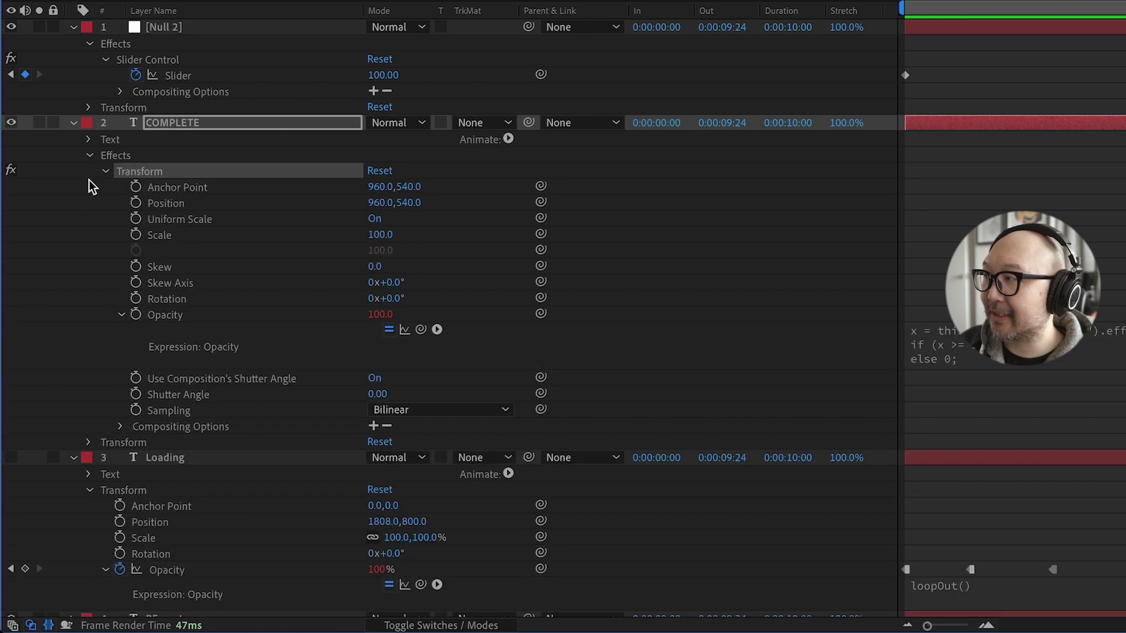
pyautogui.click(104, 171)
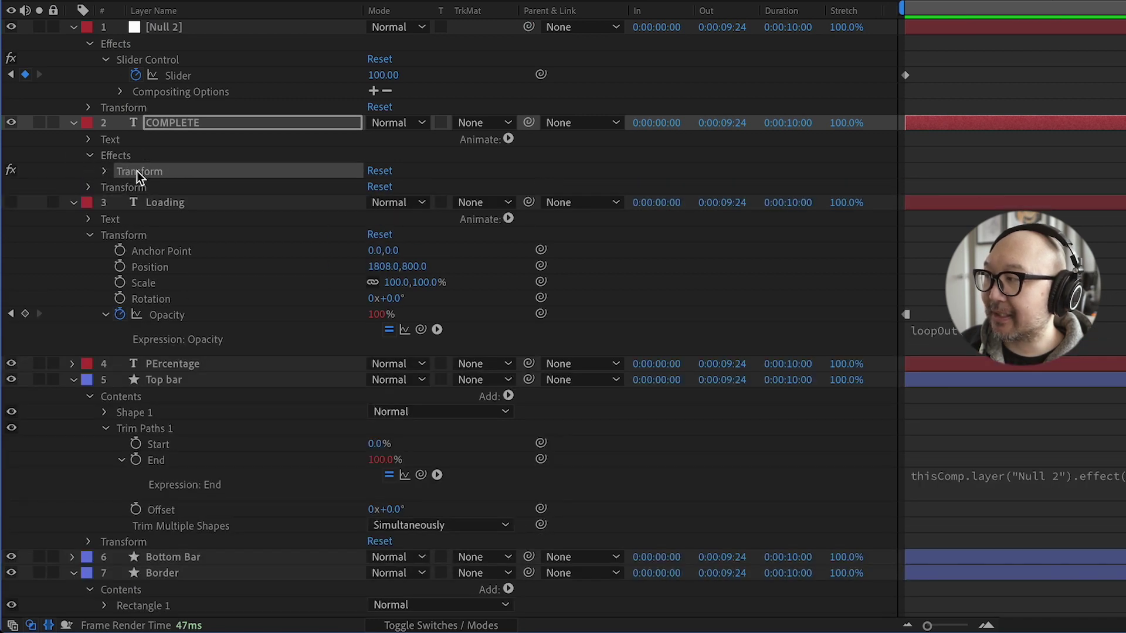
# Paste the Transform effect onto the Loading layer, make it visible, and show the effect's properties.
pyautogui.click(168, 202)
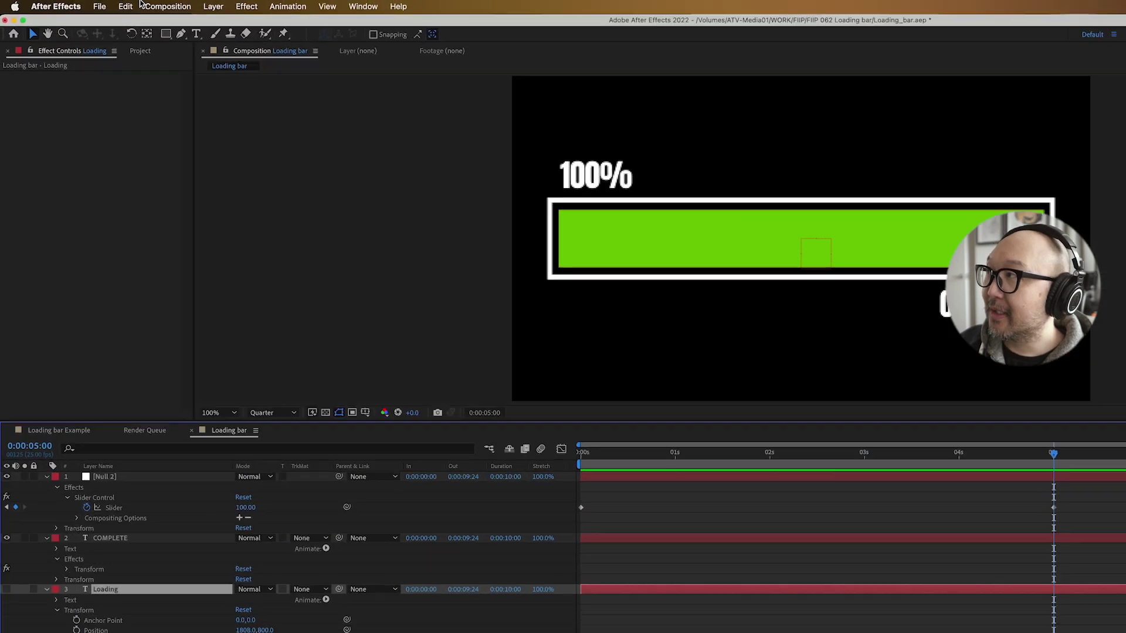
pyautogui.click(123, 8)
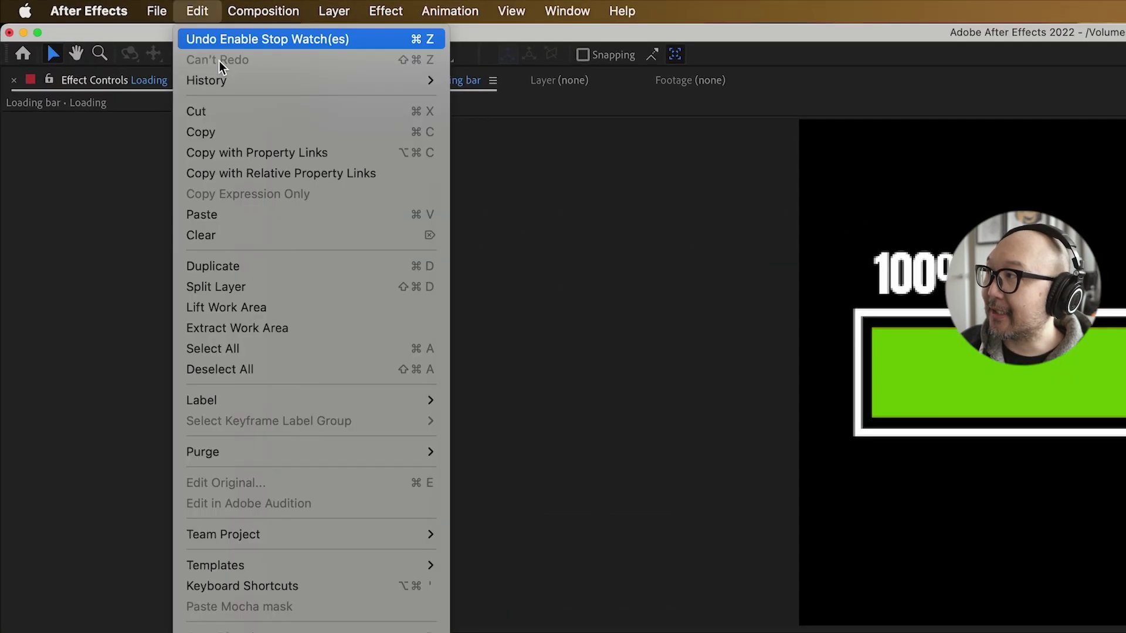
pyautogui.click(223, 215)
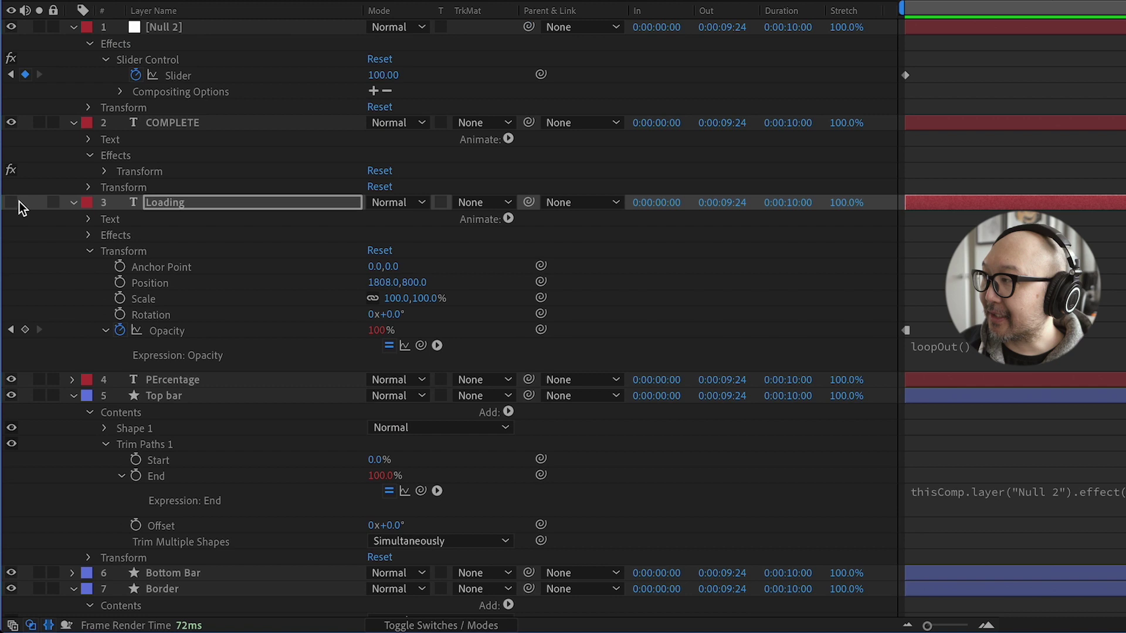
pyautogui.click(13, 202)
pyautogui.click(88, 235)
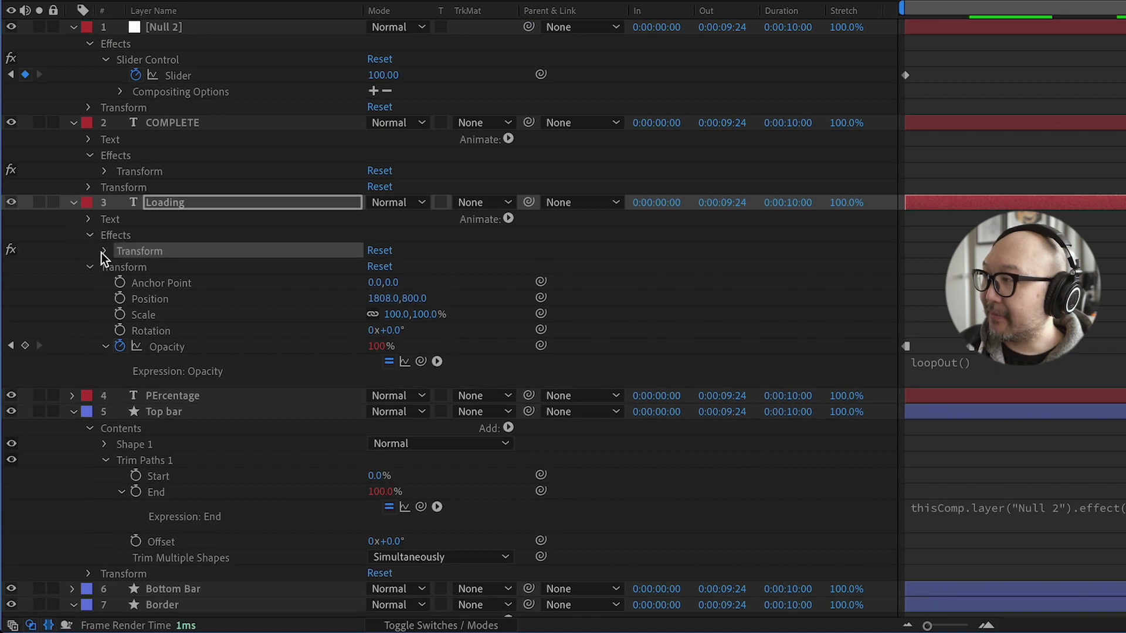
pyautogui.click(102, 251)
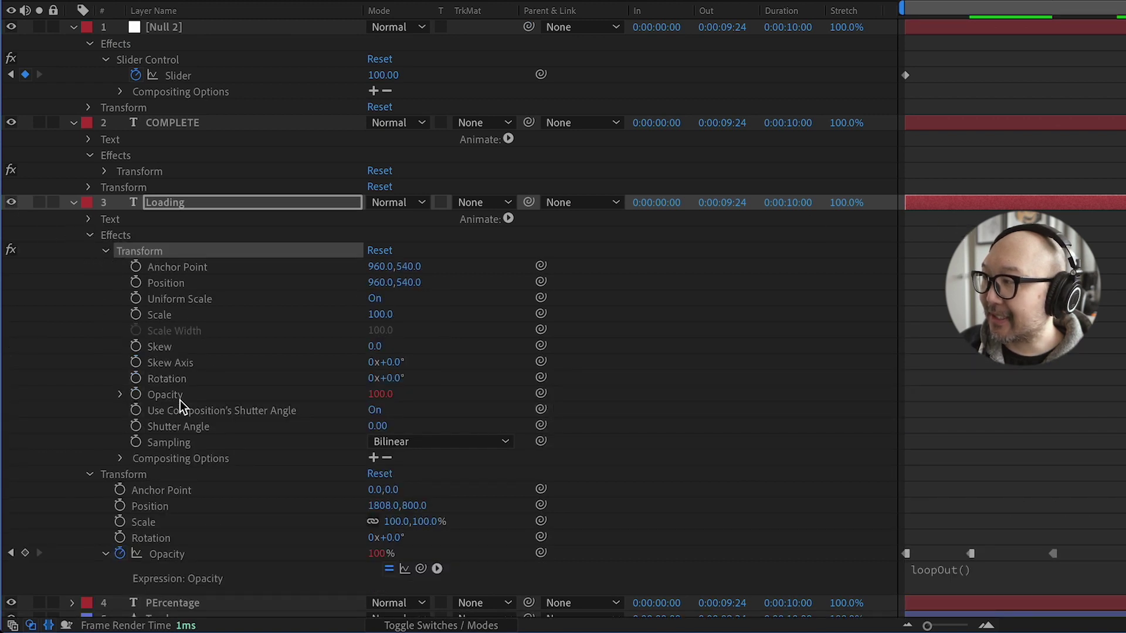
# Change the Loading layer's Transform Opacity expression to: if (x >= 100) 0; else 100;.
pyautogui.click(119, 394)
pyautogui.click(1033, 414)
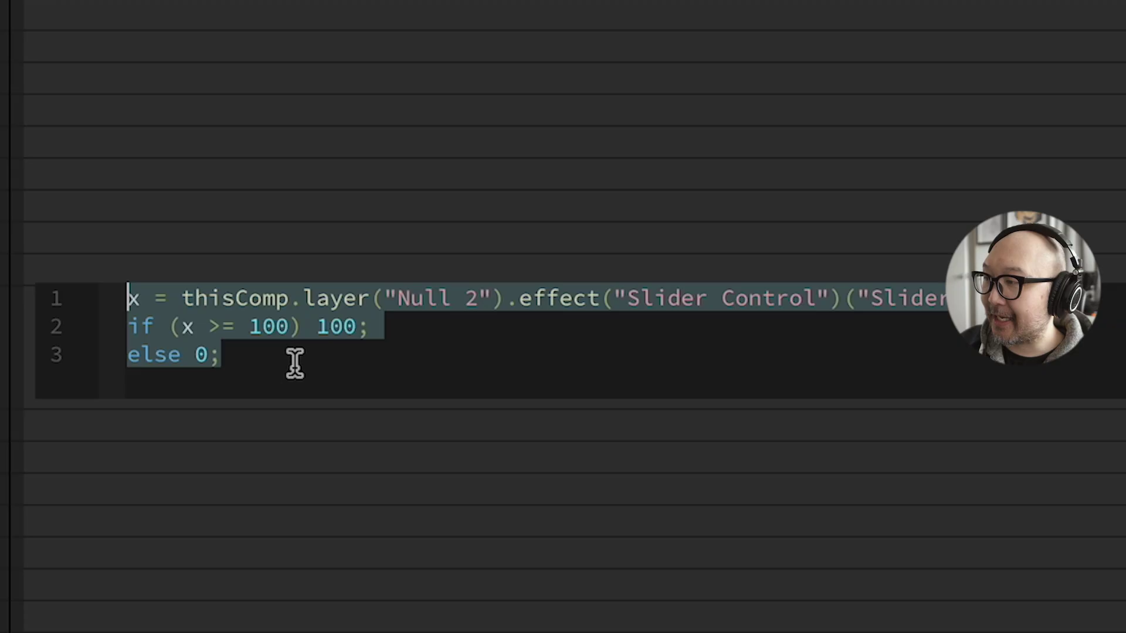
pyautogui.click(295, 363)
pyautogui.click(246, 327)
pyautogui.click(333, 326)
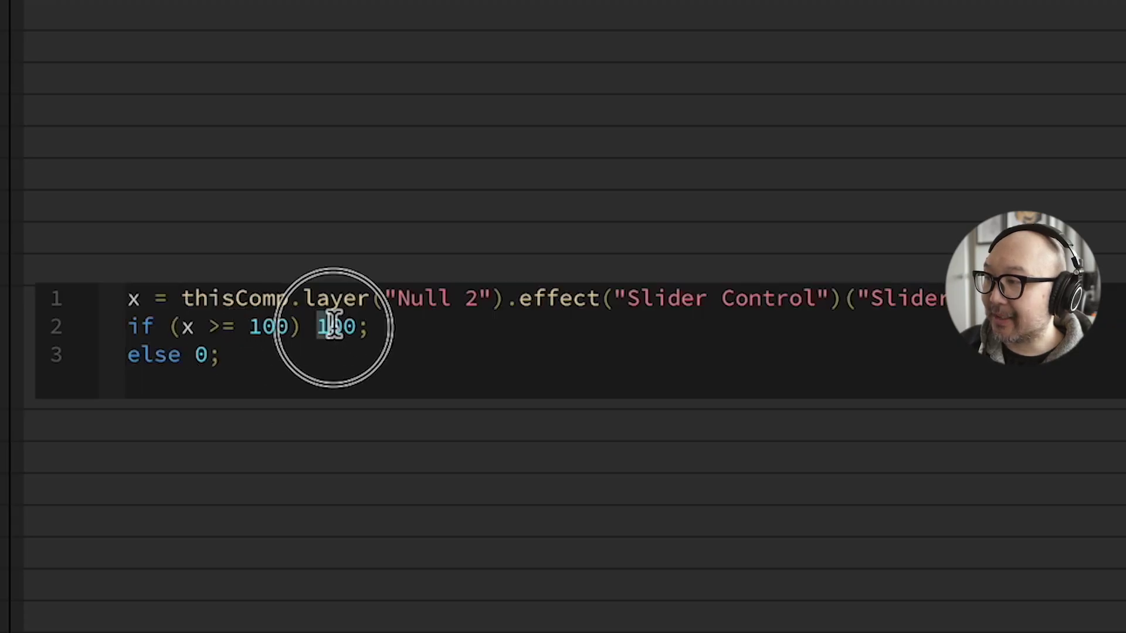
pyautogui.moveTo(333, 326); pyautogui.dragTo(356, 327)
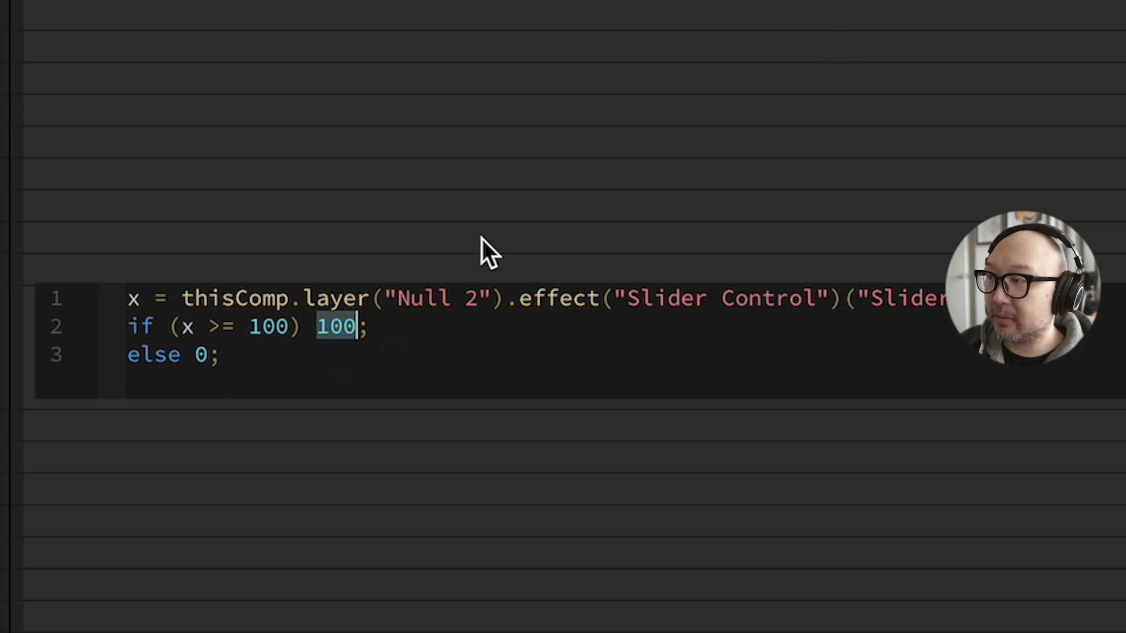
pyautogui.click(252, 327)
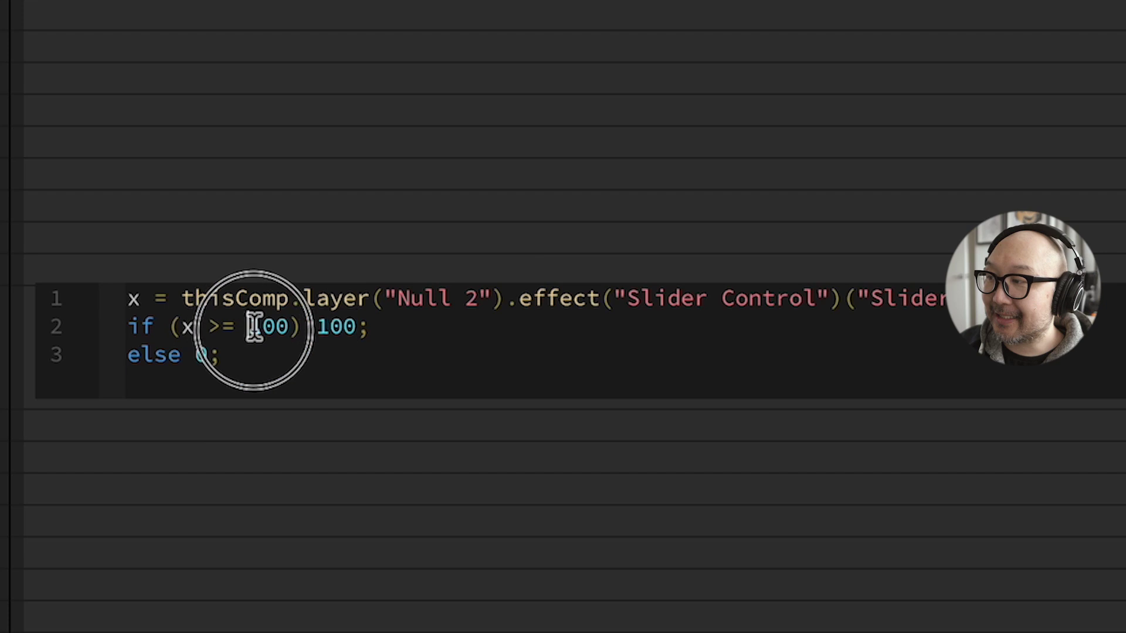
pyautogui.moveTo(254, 327); pyautogui.dragTo(275, 327)
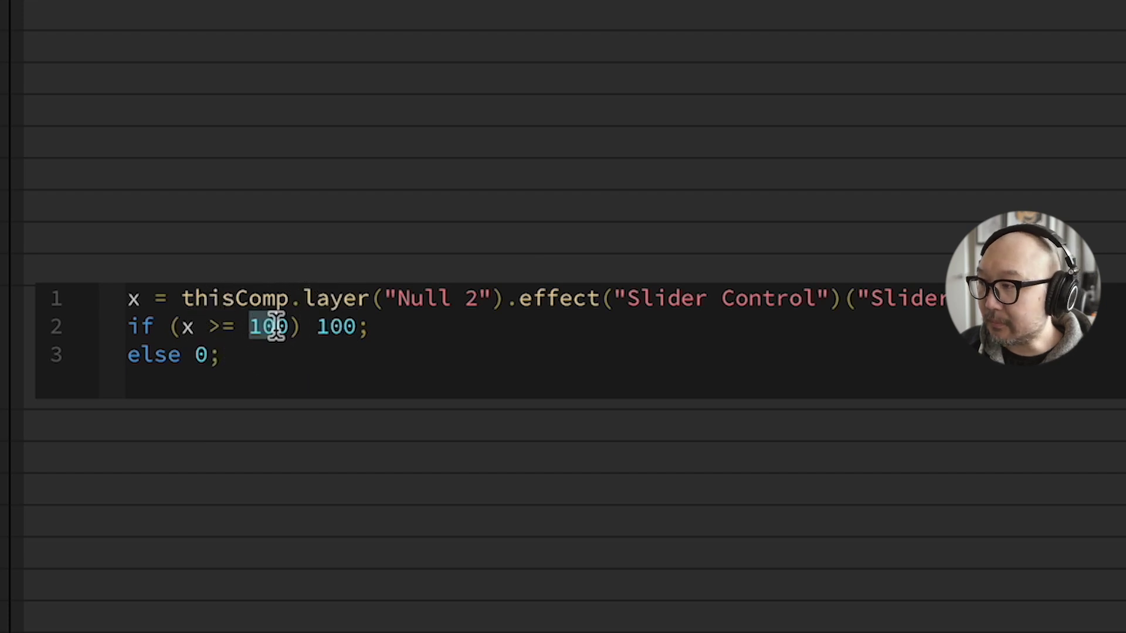
pyautogui.write('0')
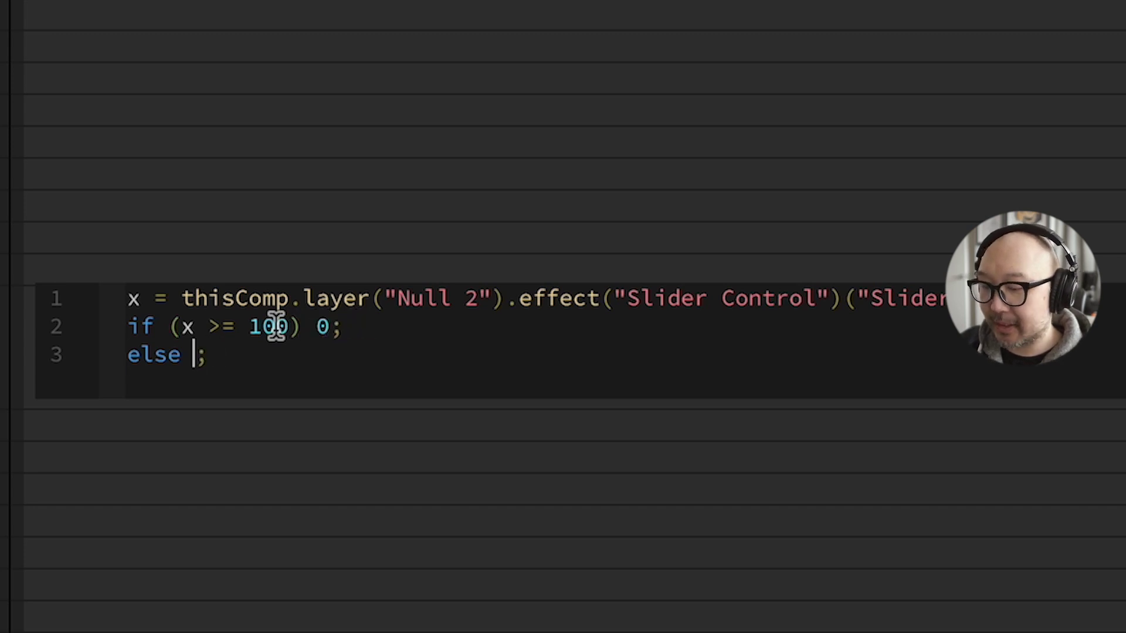
pyautogui.write('00')
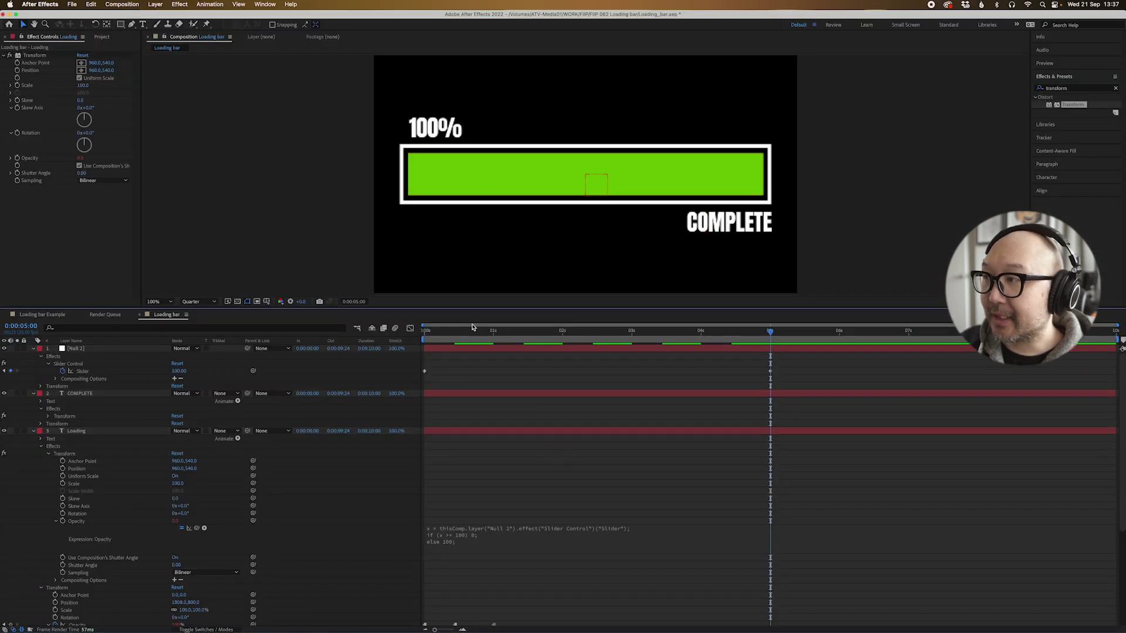
# Preview the animation, move the final Slider keyframe to about 7 seconds, and scrub back near 1.5 s.
pyautogui.press('Home')
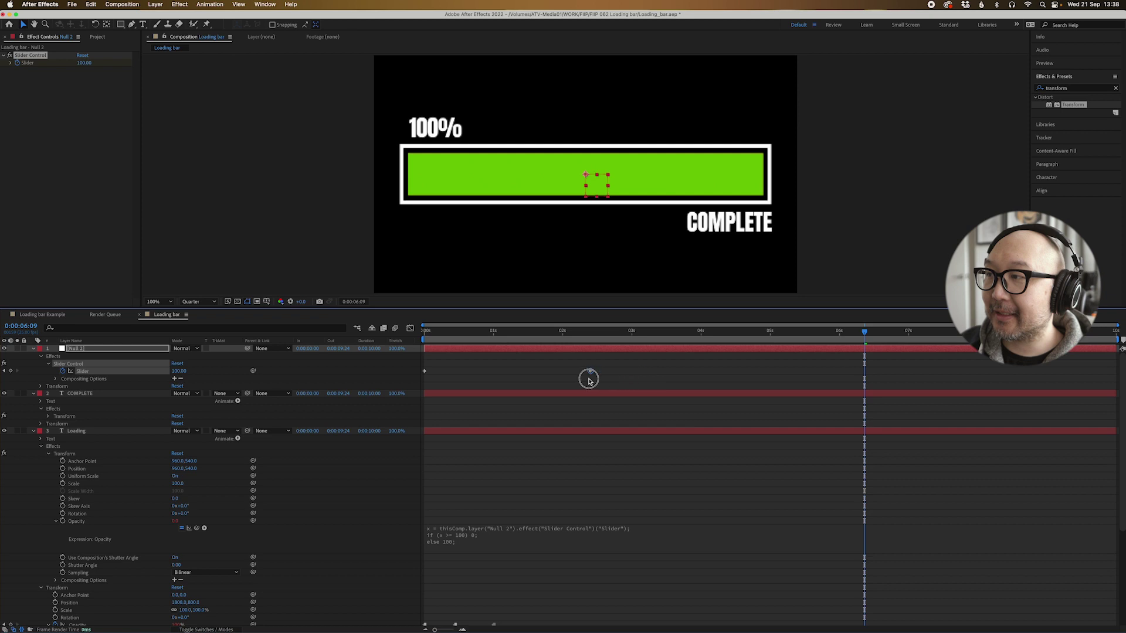
pyautogui.press('space')
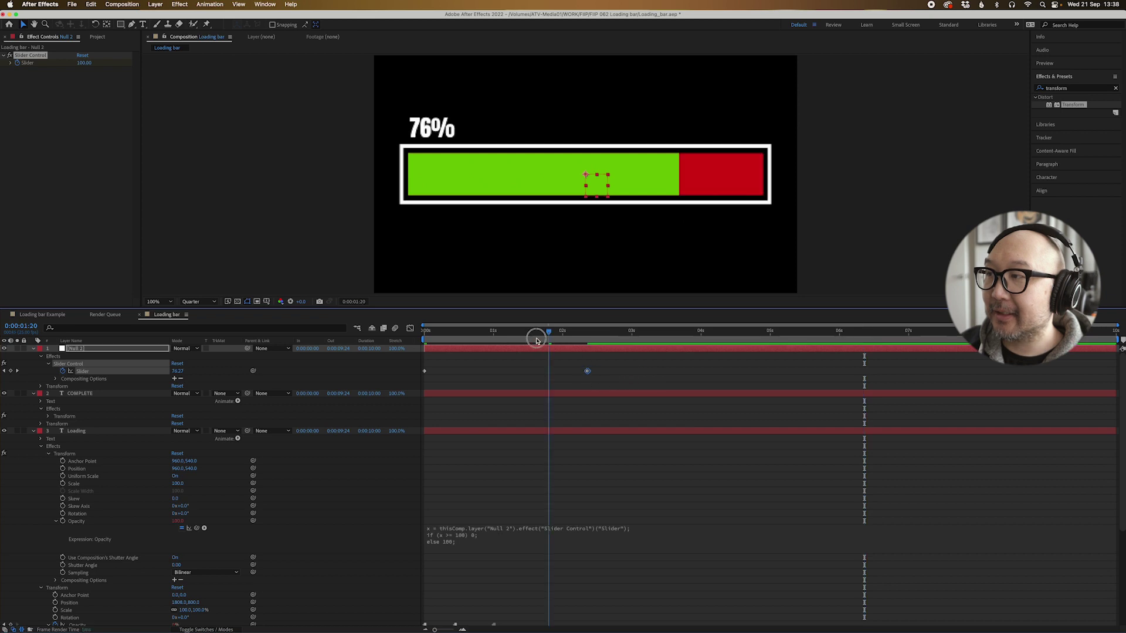
pyautogui.press('space')
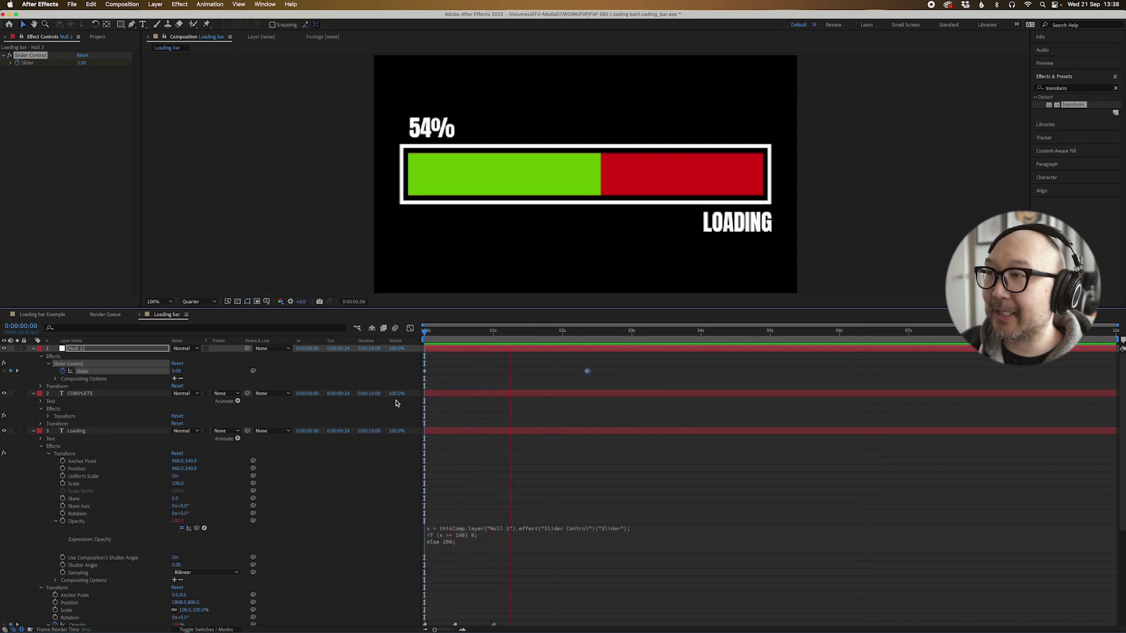
pyautogui.press('space')
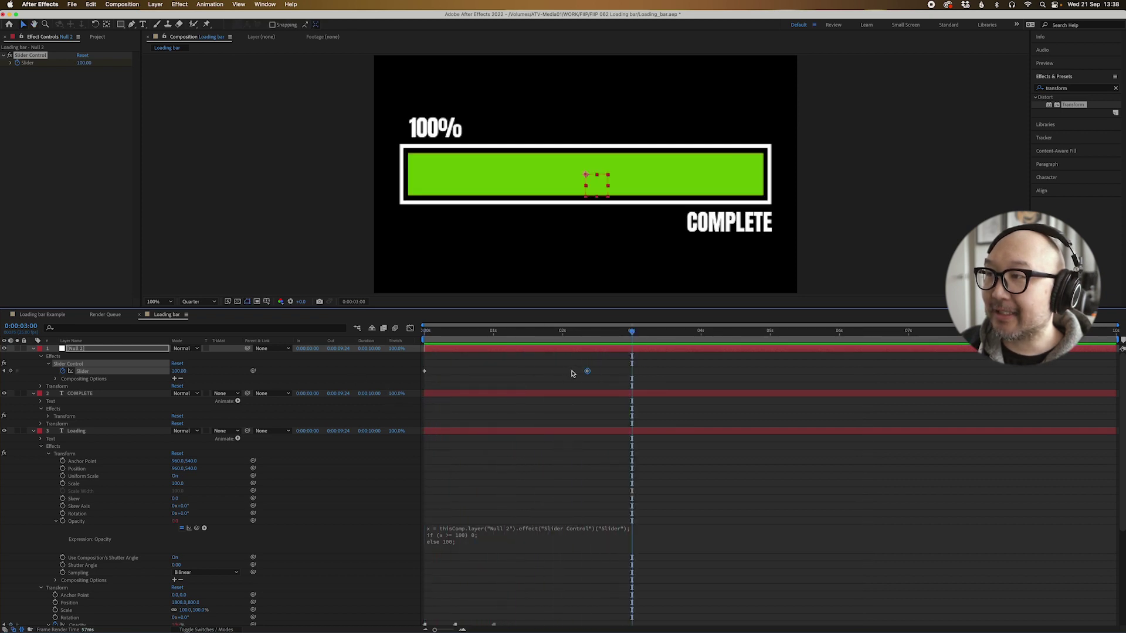
pyautogui.moveTo(588, 372); pyautogui.dragTo(931, 371)
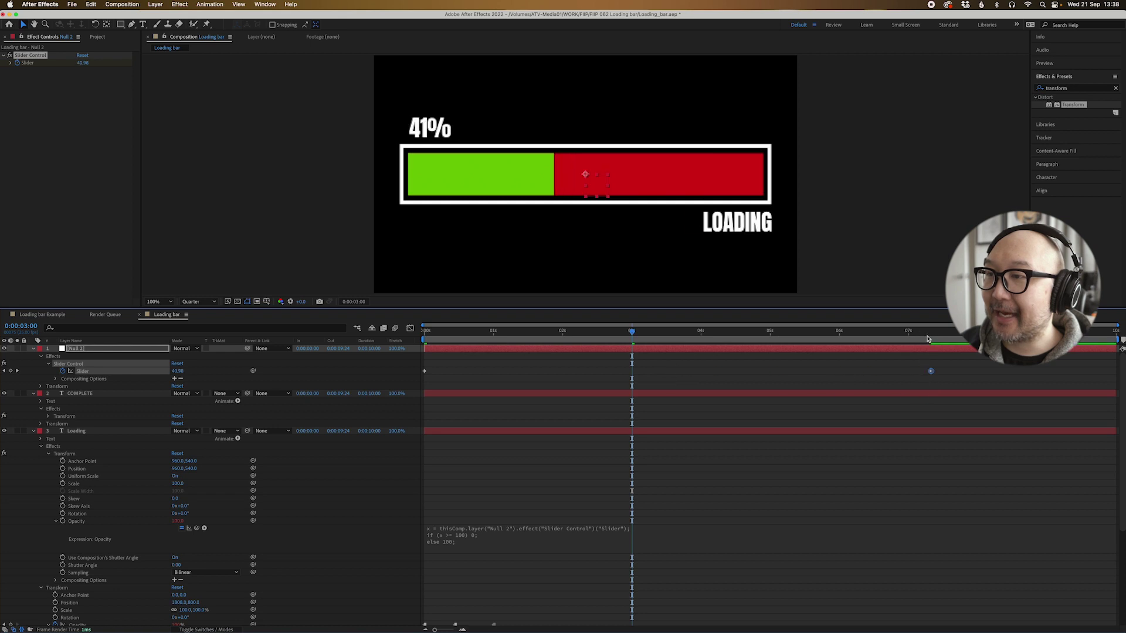
pyautogui.moveTo(632, 332); pyautogui.dragTo(541, 333)
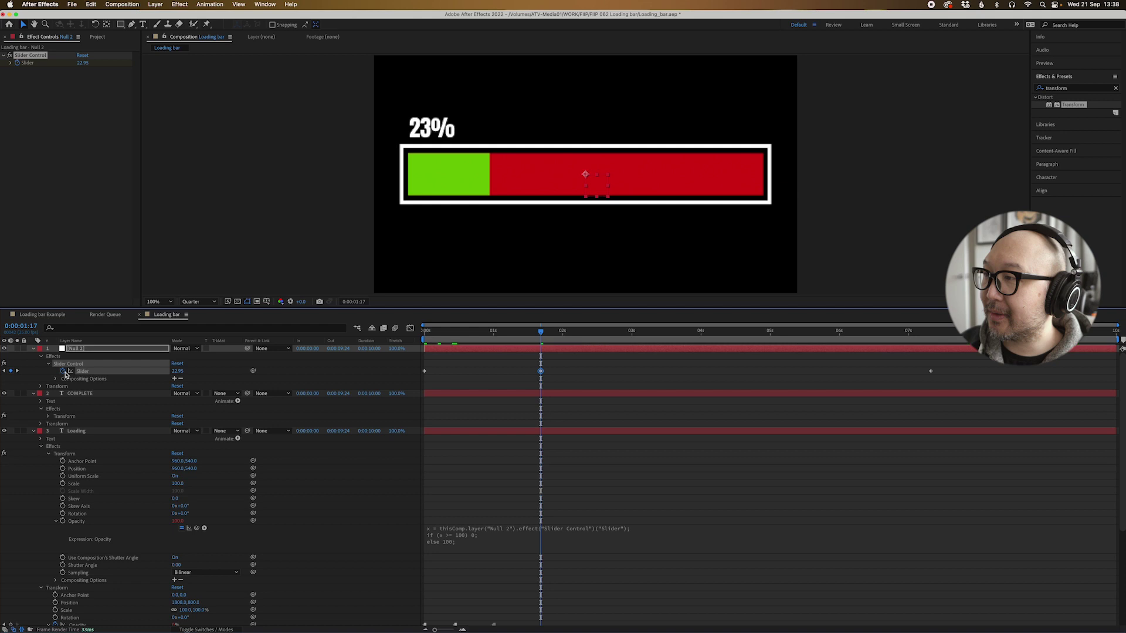
# Make the 23% Slider keyframe a hold keyframe.
pyautogui.press('space')
pyautogui.rightClick(540, 371)
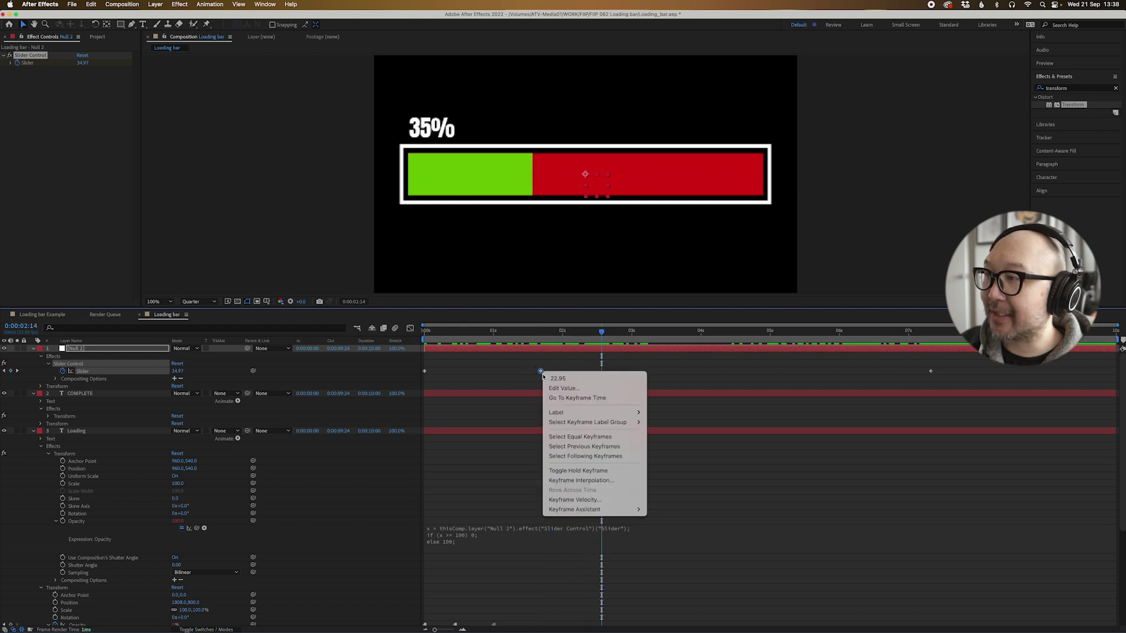
pyautogui.click(585, 470)
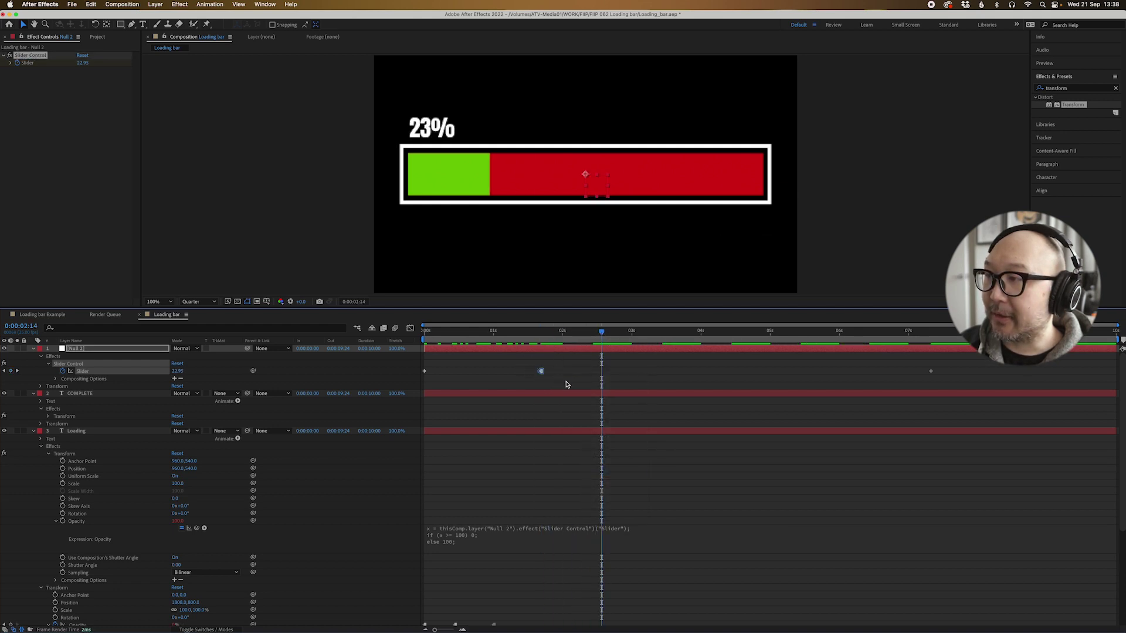
pyautogui.moveTo(601, 355); pyautogui.dragTo(332, 341)
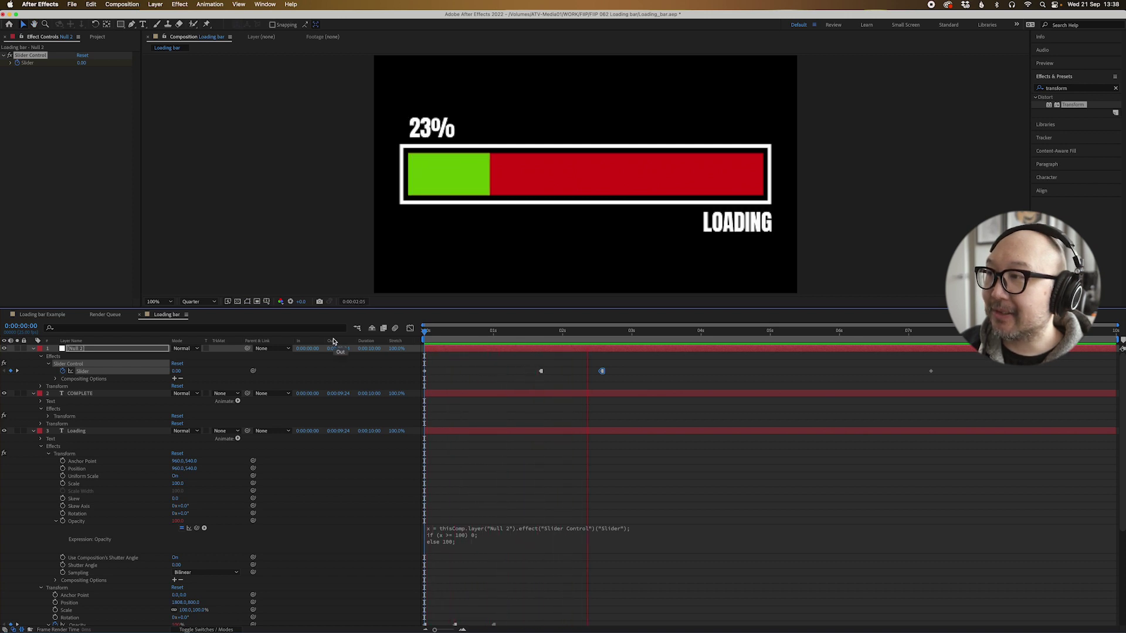
pyautogui.press('space')
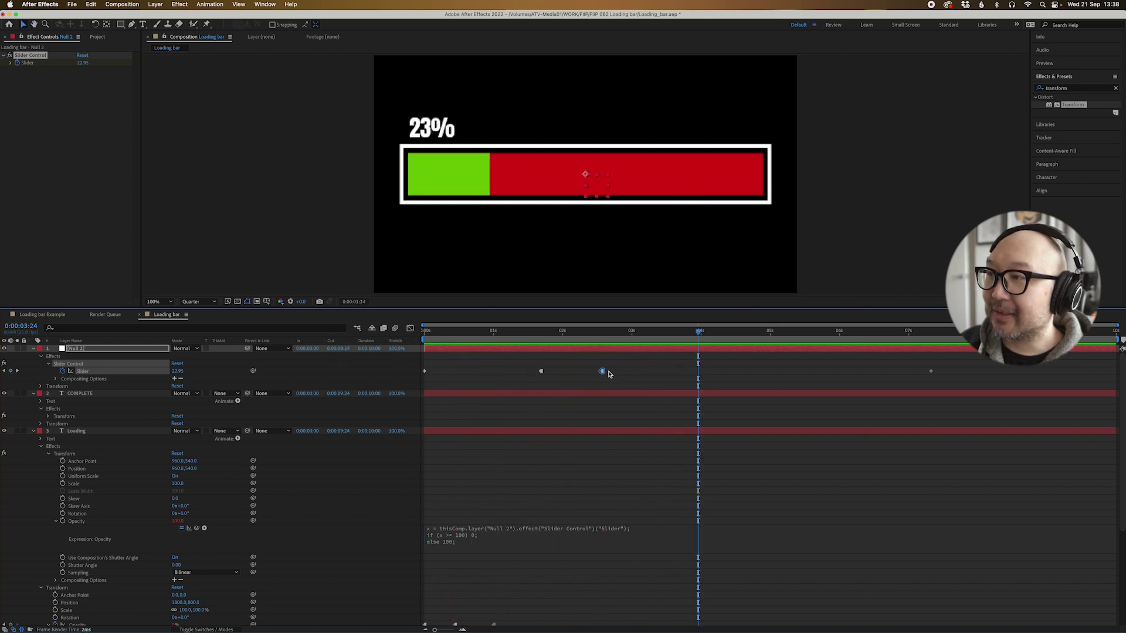
# Turn the next Slider keyframe and the 43% keyframe into hold keyframes.
pyautogui.rightClick(602, 371)
pyautogui.click(632, 471)
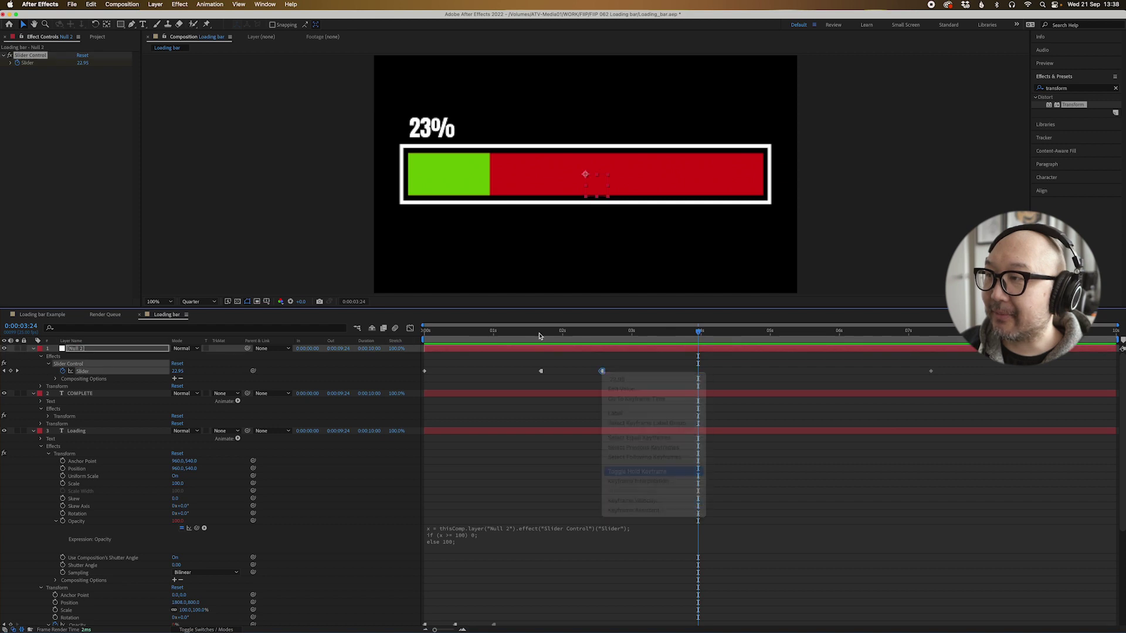
pyautogui.click(538, 333)
pyautogui.press('space')
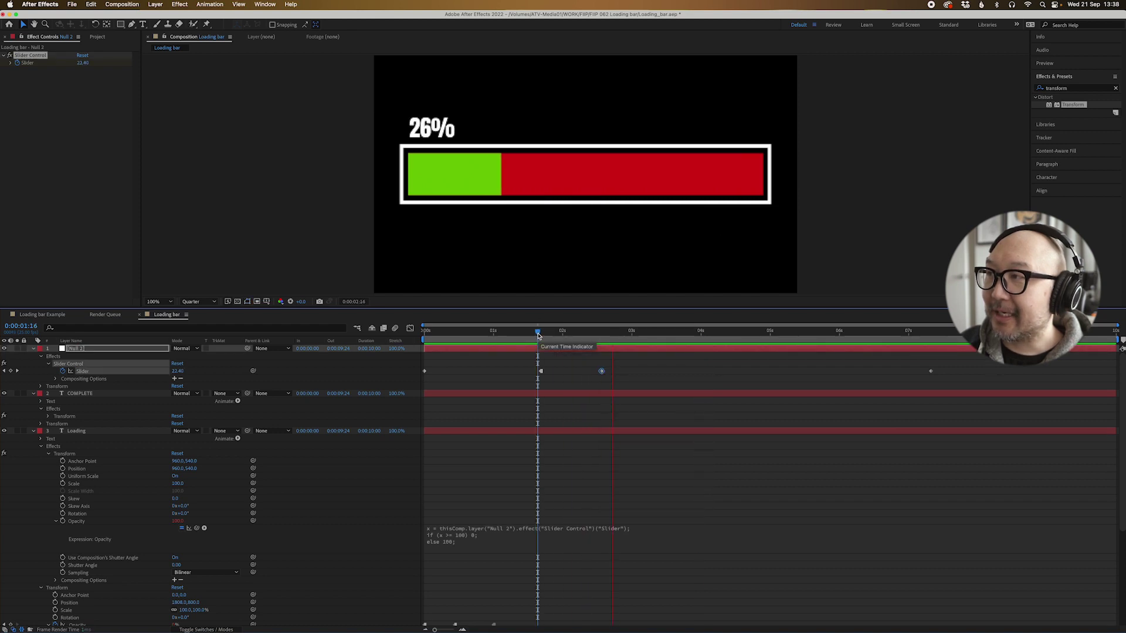
pyautogui.press('space')
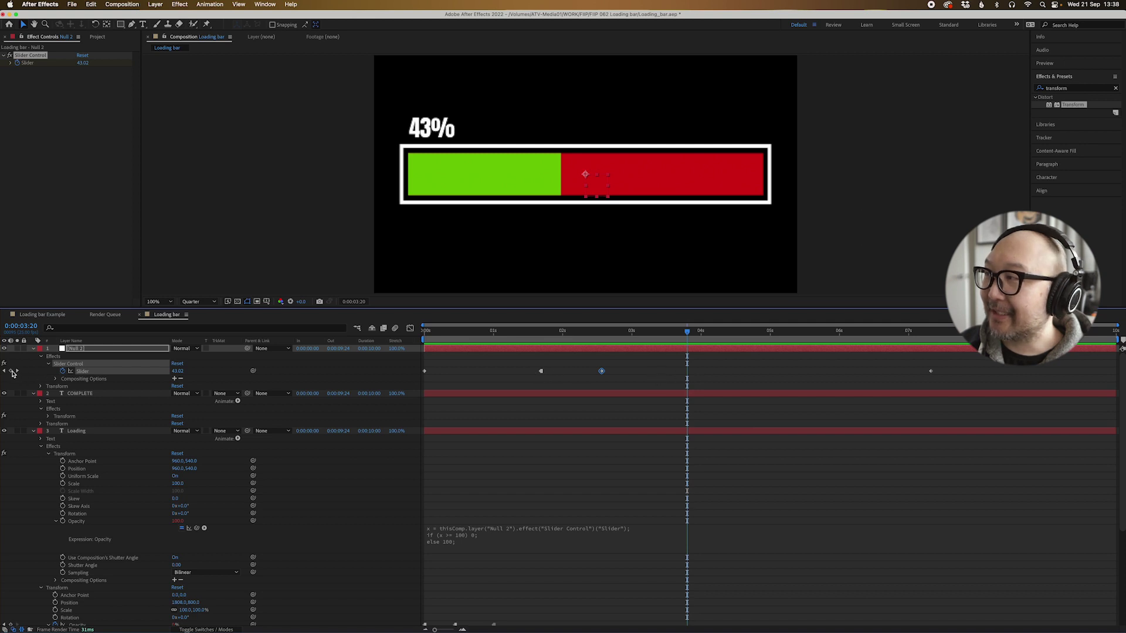
pyautogui.rightClick(688, 372)
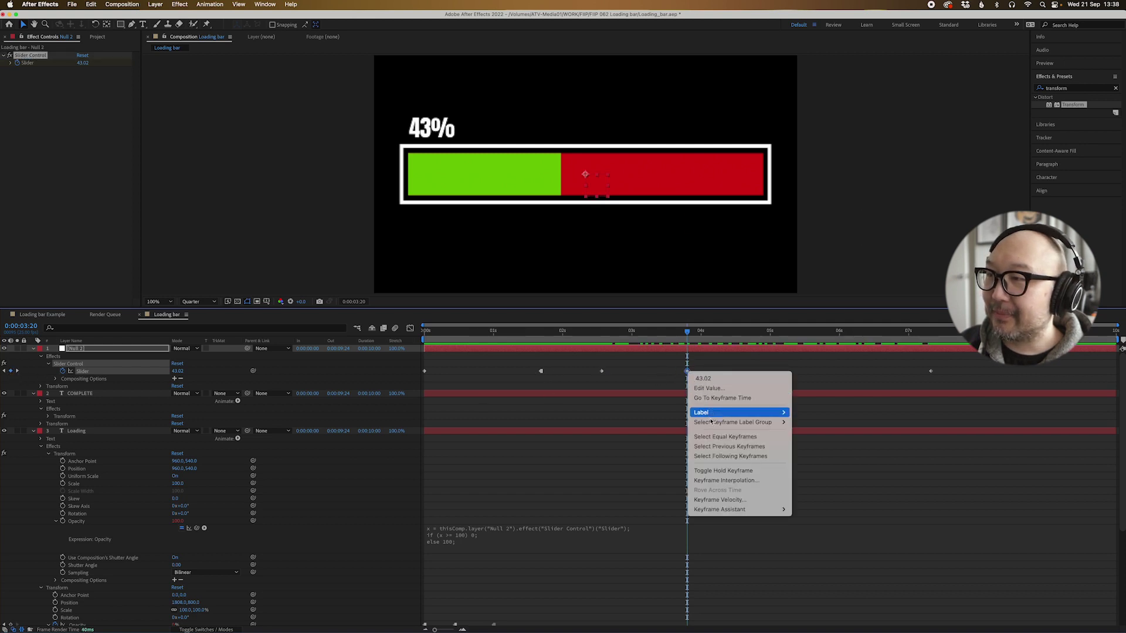
pyautogui.click(665, 338)
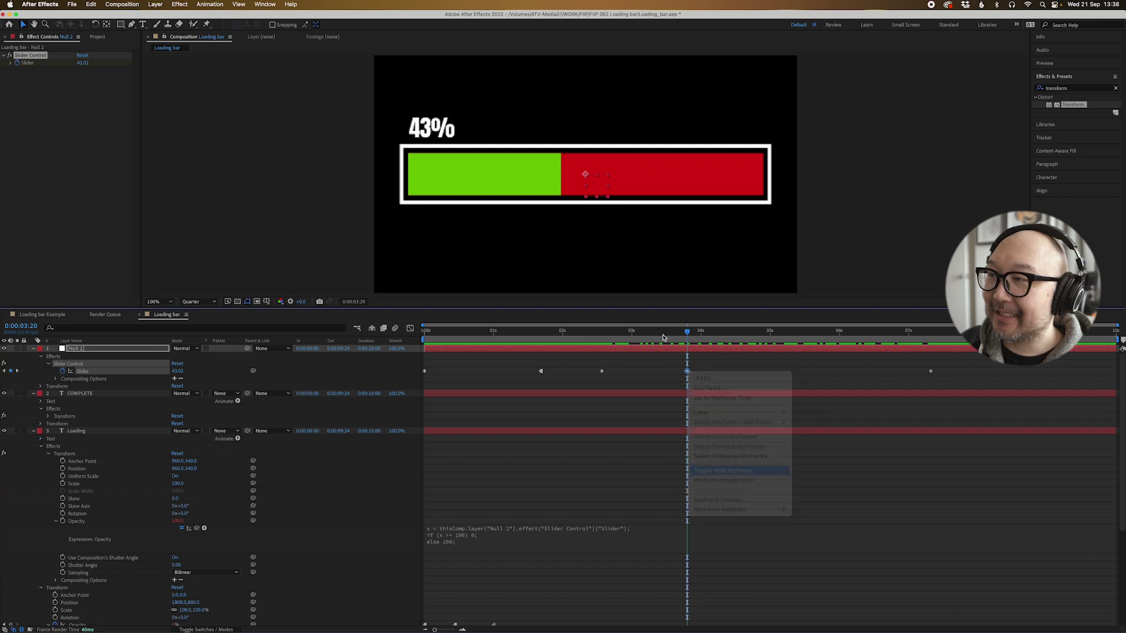
# Copy the 43% keyframe and paste it at 0:00:05:13 so the bar pauses.
pyautogui.click(661, 336)
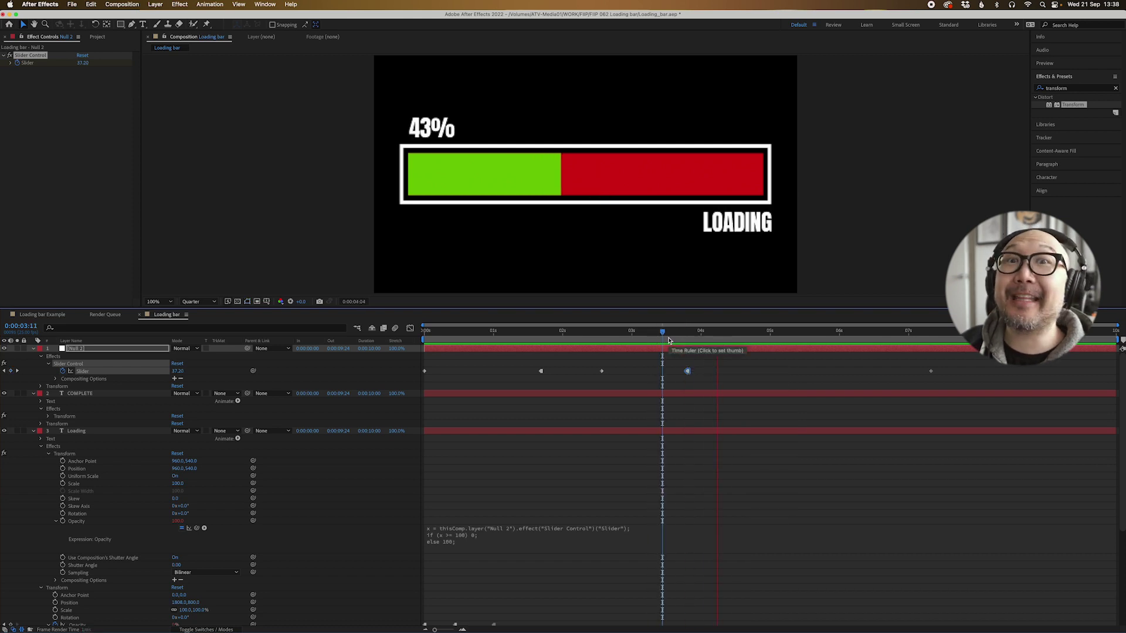
pyautogui.click(806, 335)
pyautogui.click(637, 376)
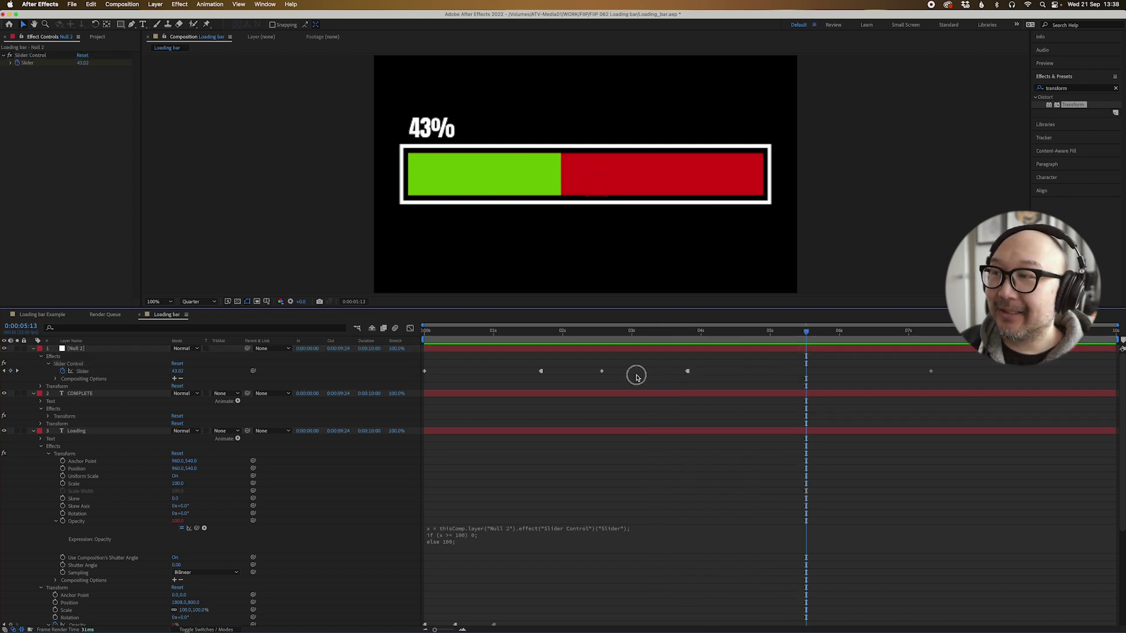
pyautogui.click(688, 373)
pyautogui.press('cmd+c')
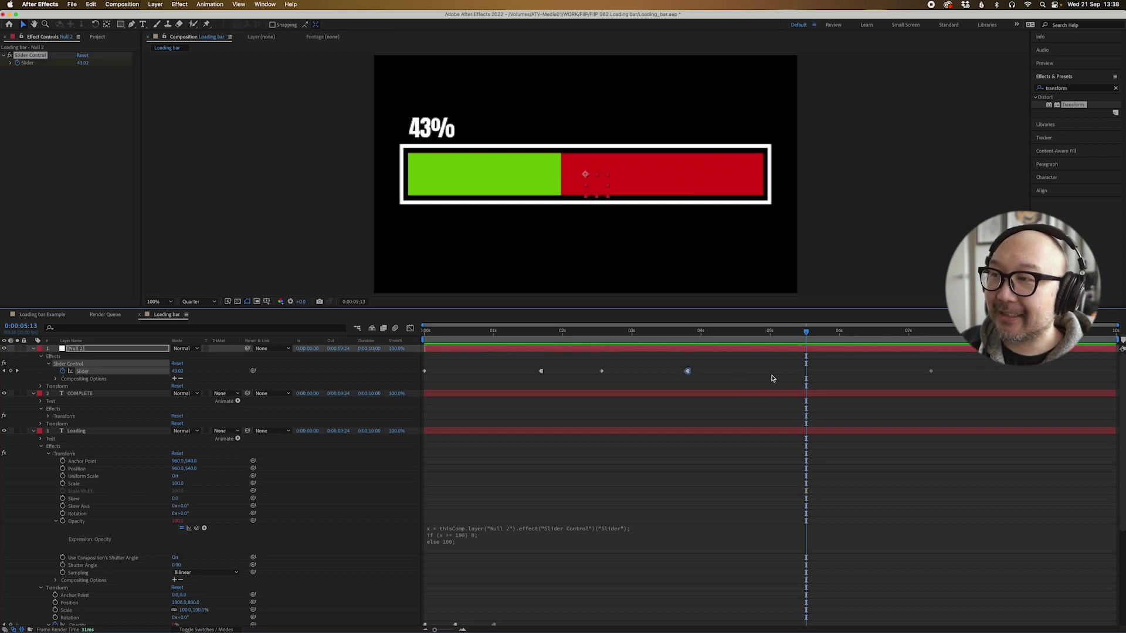
pyautogui.click(791, 371)
pyautogui.press('cmd+v')
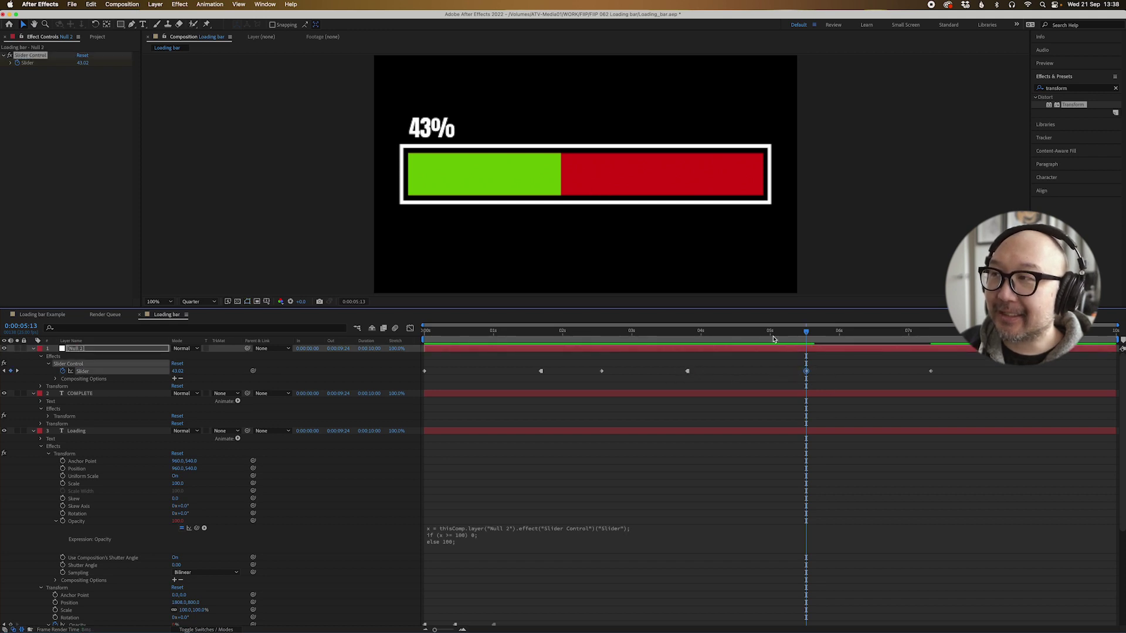